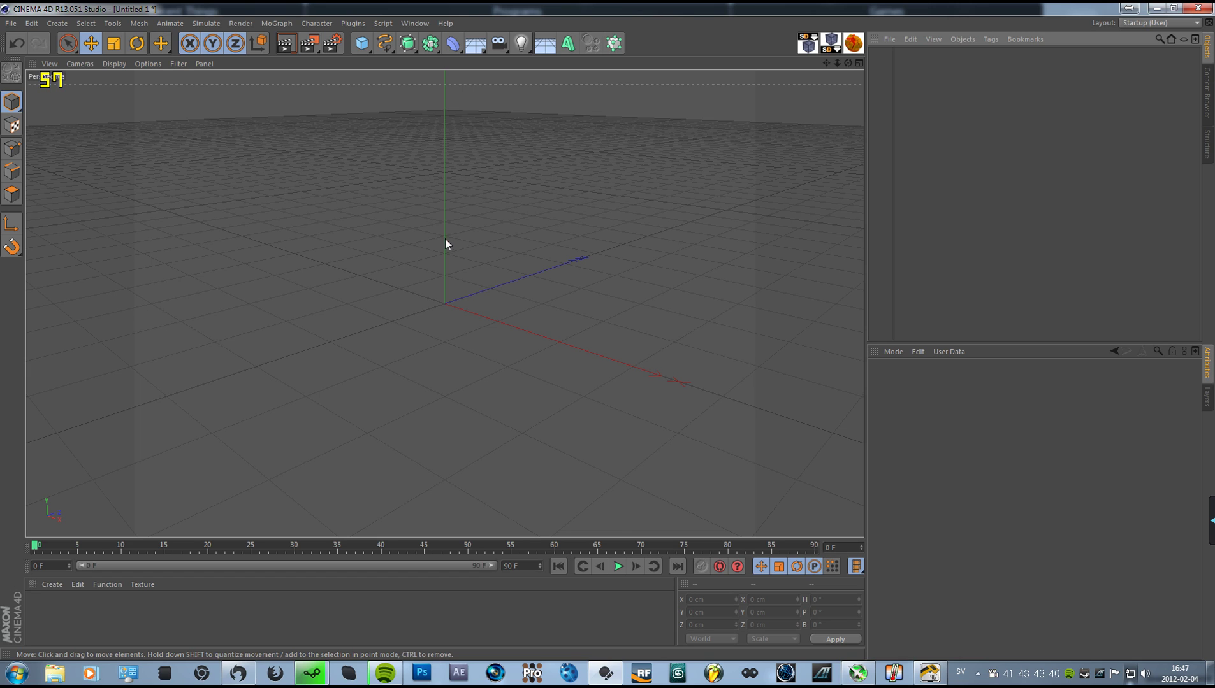
# Add a cube and set its height to 30 cm.
pyautogui.click(362, 44)
pyautogui.keyDown('alt'); pyautogui.moveTo(448, 230); pyautogui.dragTo(445, 295); pyautogui.keyUp('alt')
pyautogui.keyDown('alt'); pyautogui.moveTo(586, 288); pyautogui.dragTo(611, 306); pyautogui.keyUp('alt')
pyautogui.click(921, 420)
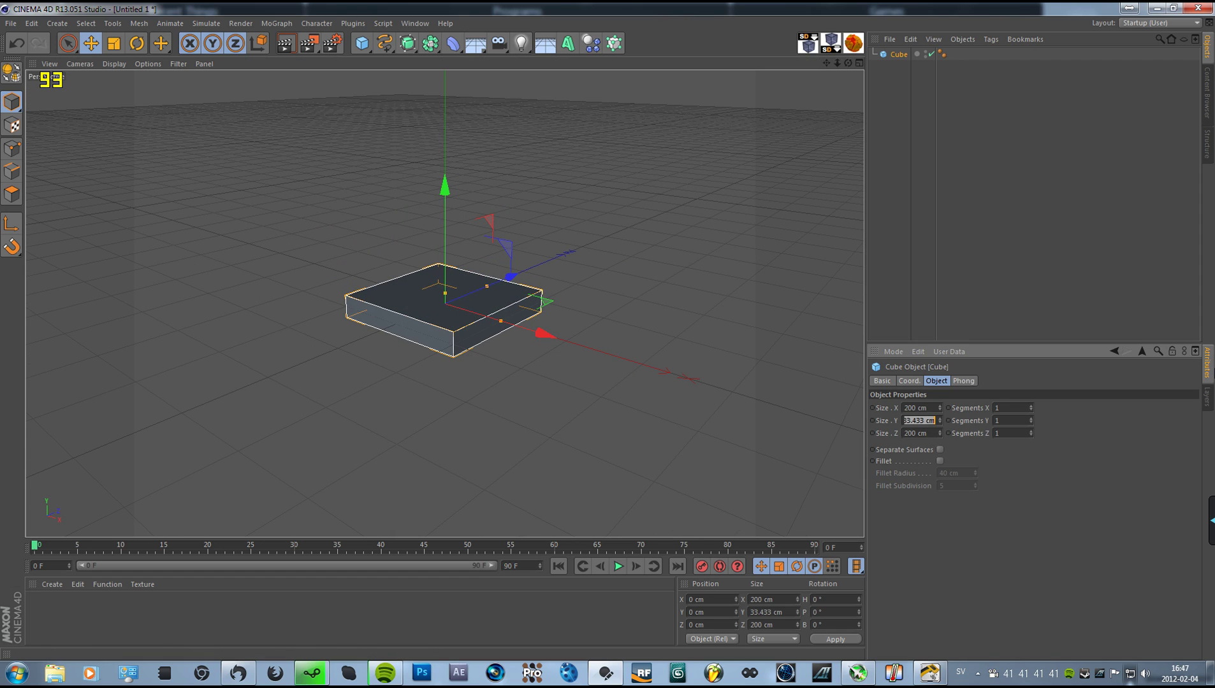
pyautogui.press('Return')
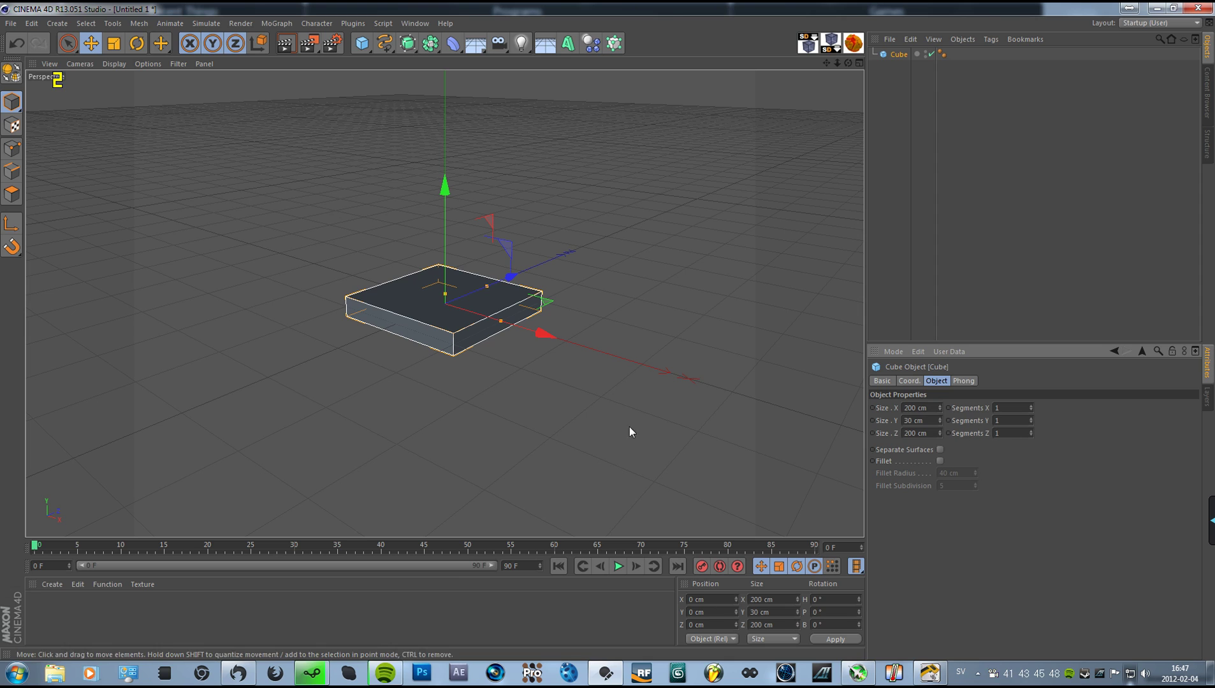
# Set the cube's X and Z size to 1000 cm to form a slab.
pyautogui.moveTo(508, 330); pyautogui.dragTo(745, 307)
pyautogui.doubleClick(923, 407)
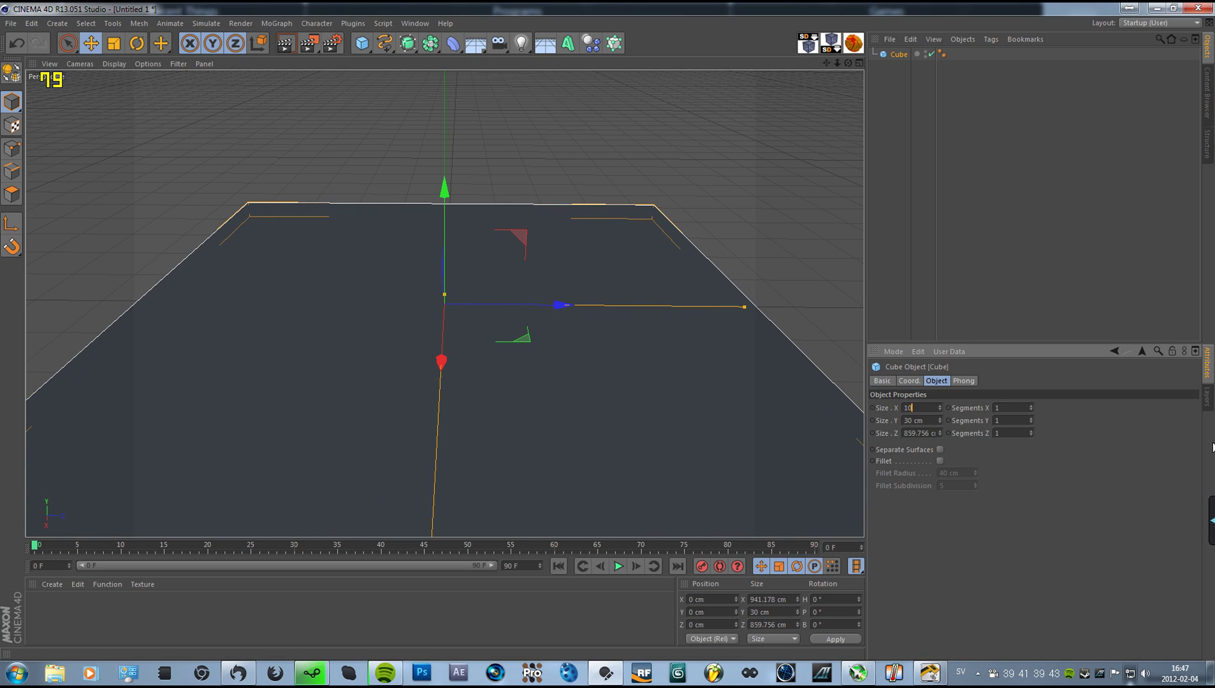
pyautogui.press('Tab')
pyautogui.press('Tab')
pyautogui.write('10')
pyautogui.press('Return')
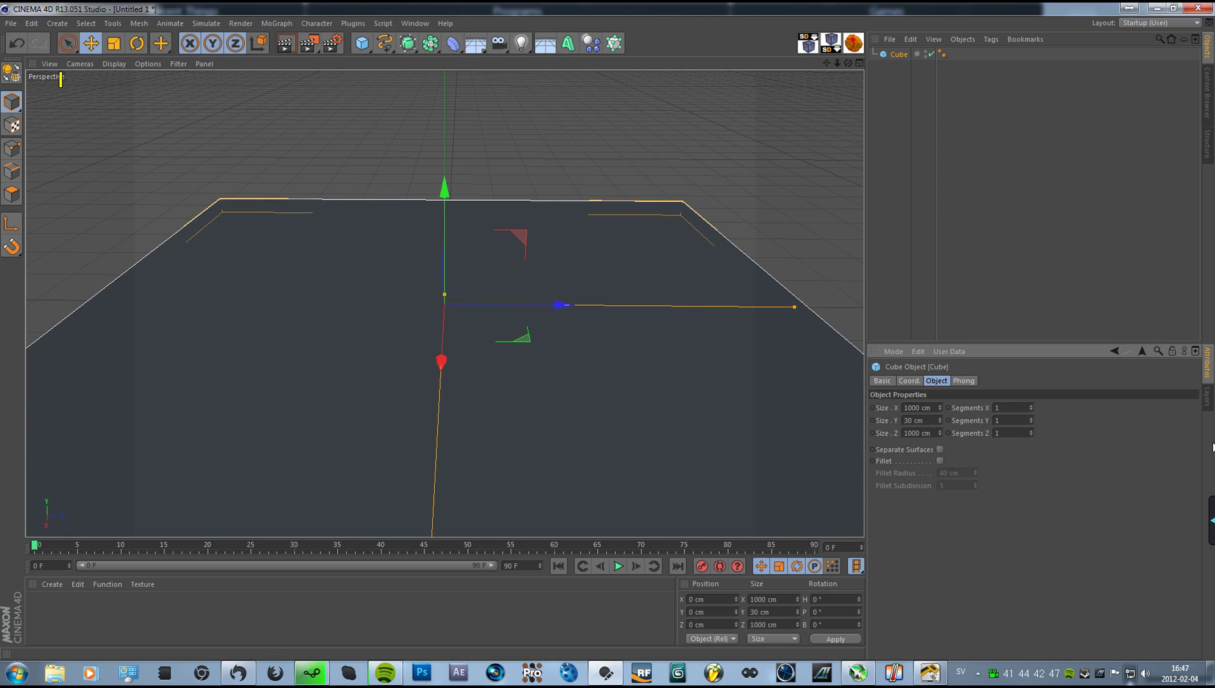
# Give the slab 50 segments along each axis.
pyautogui.doubleClick(1012, 407)
pyautogui.write('50')
pyautogui.press('Tab')
pyautogui.click(1024, 254)
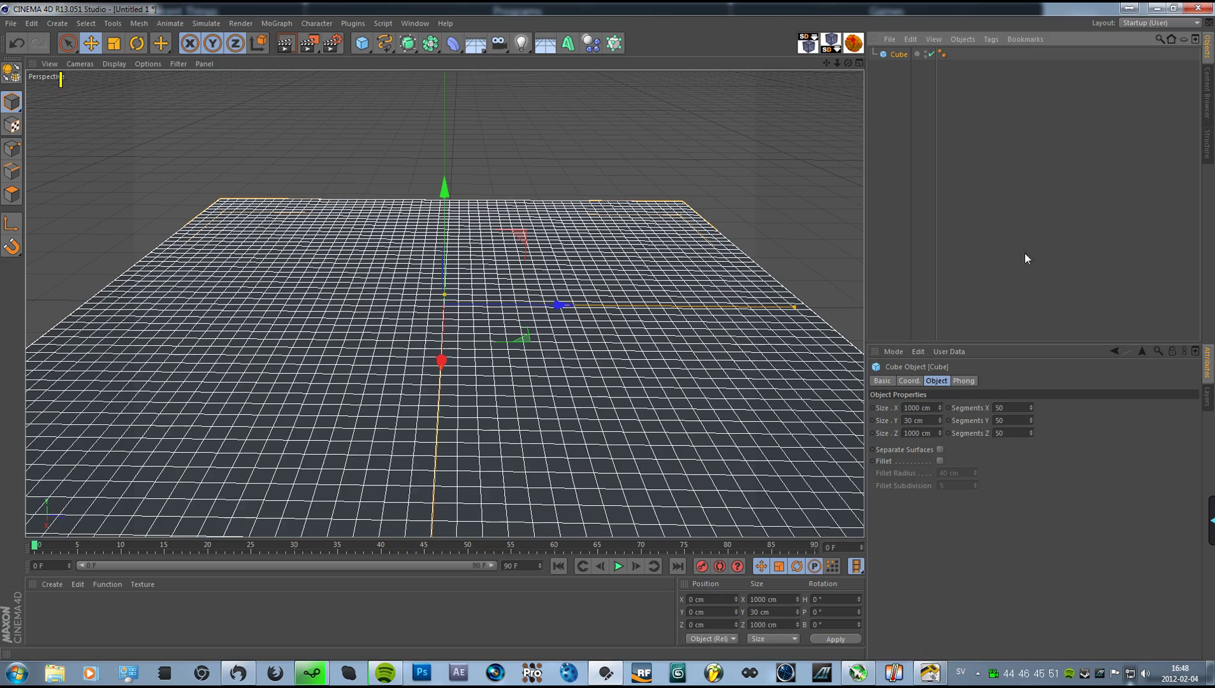
pyautogui.keyDown('alt'); pyautogui.moveTo(623, 372); pyautogui.dragTo(560, 333); pyautogui.keyUp('alt')
pyautogui.scroll(-2, 607, 361)
# Make the slab cube editable and switch to polygon mode with Rectangle Selection.
pyautogui.click(620, 346)
pyautogui.press('c')
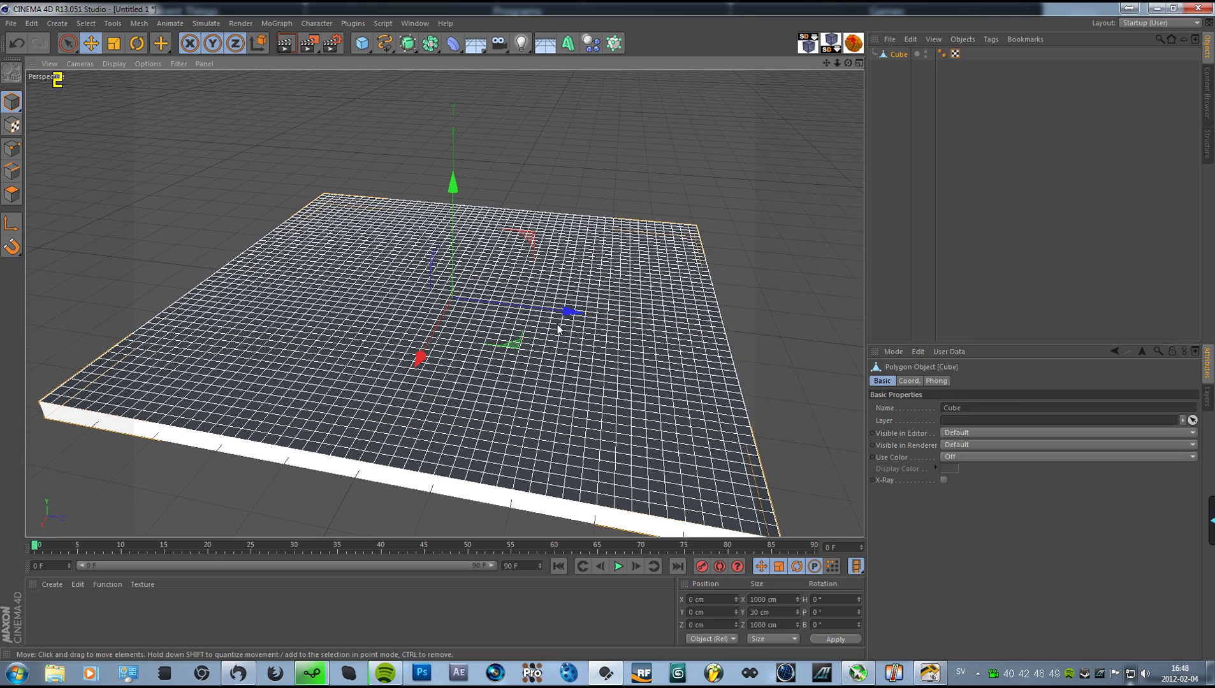
pyautogui.click(11, 198)
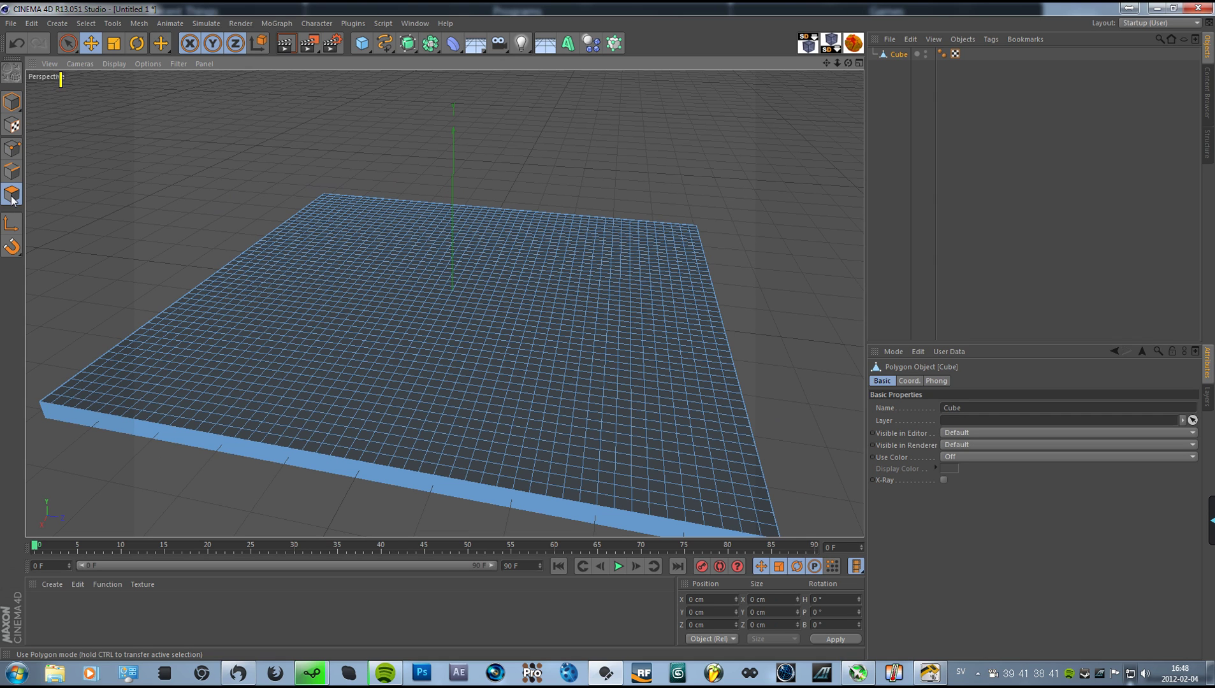
pyautogui.click(86, 24)
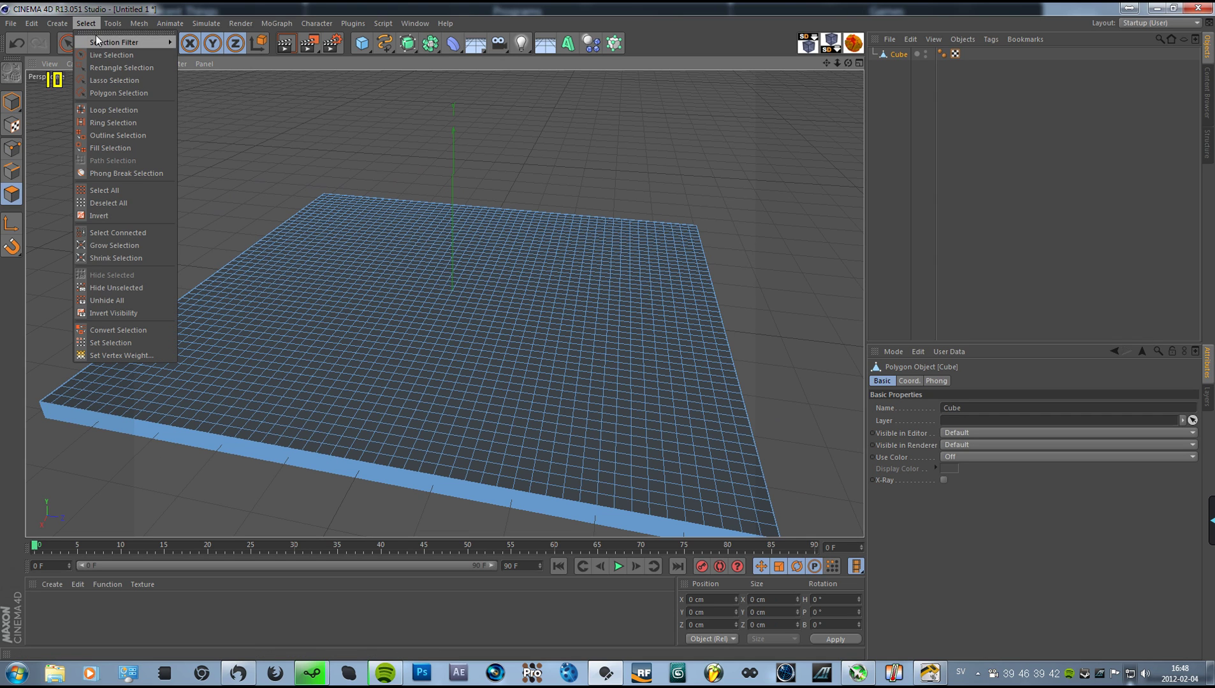
pyautogui.click(112, 66)
# Marquee-select every polygon of the slab in the maximised top view.
pyautogui.middleClick(452, 261)
pyautogui.middleClick(325, 232)
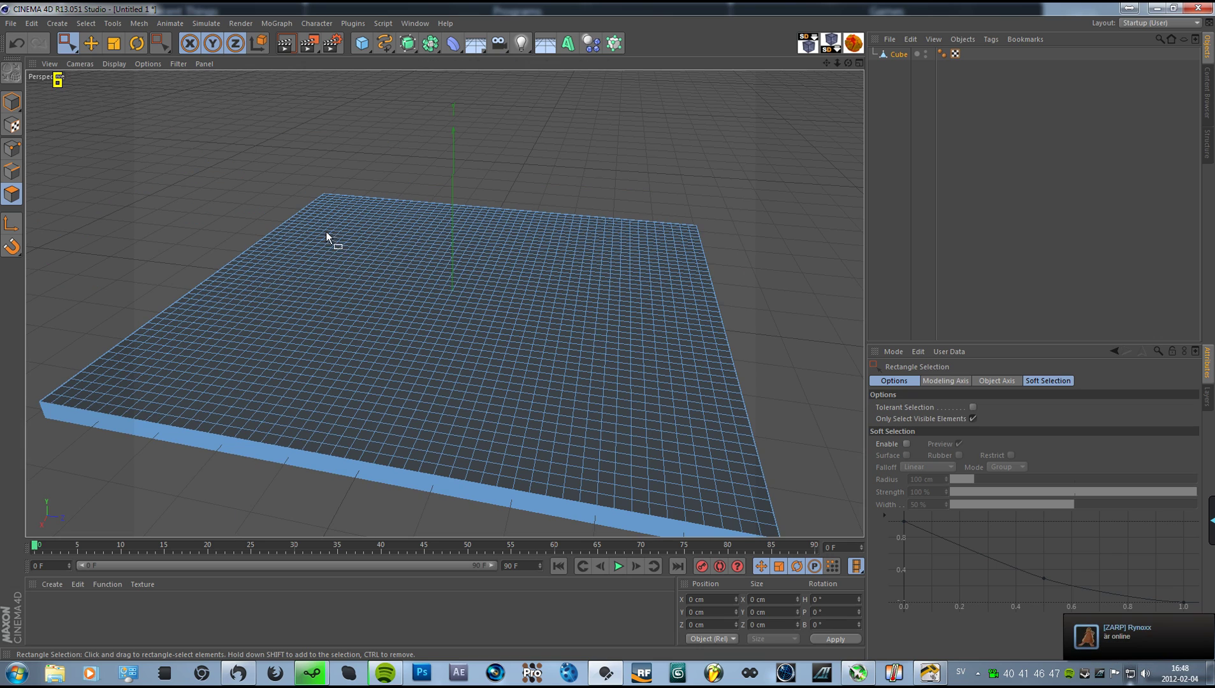
pyautogui.click(858, 62)
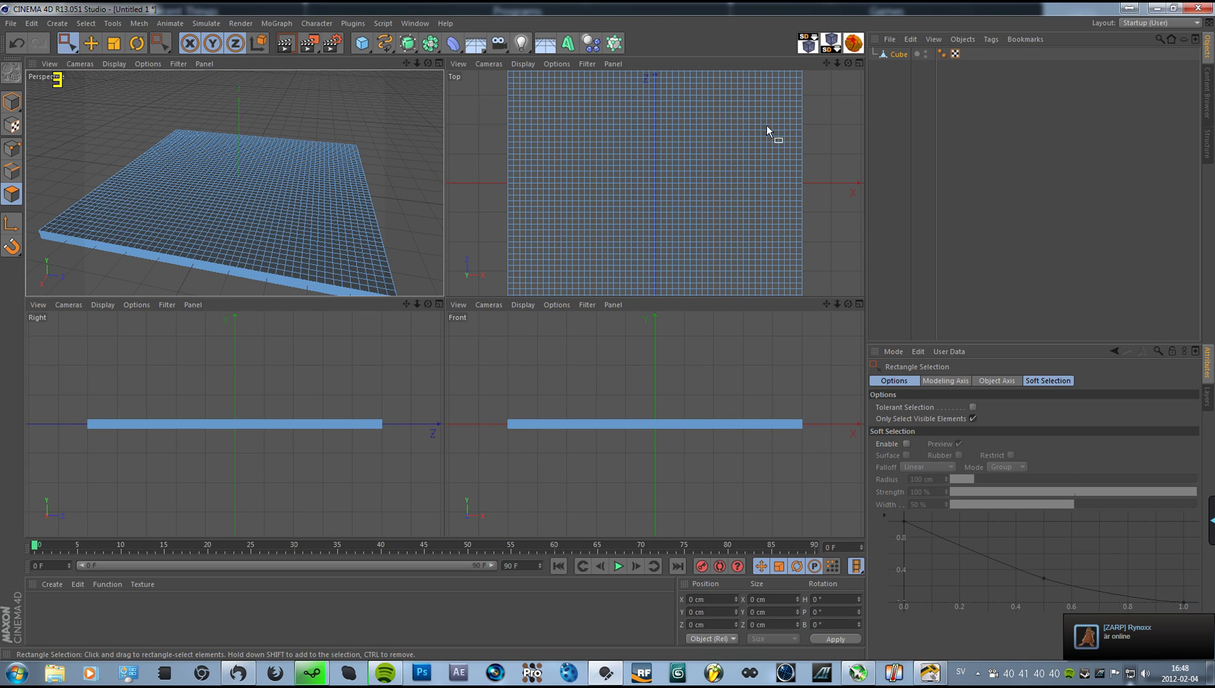
pyautogui.click(859, 62)
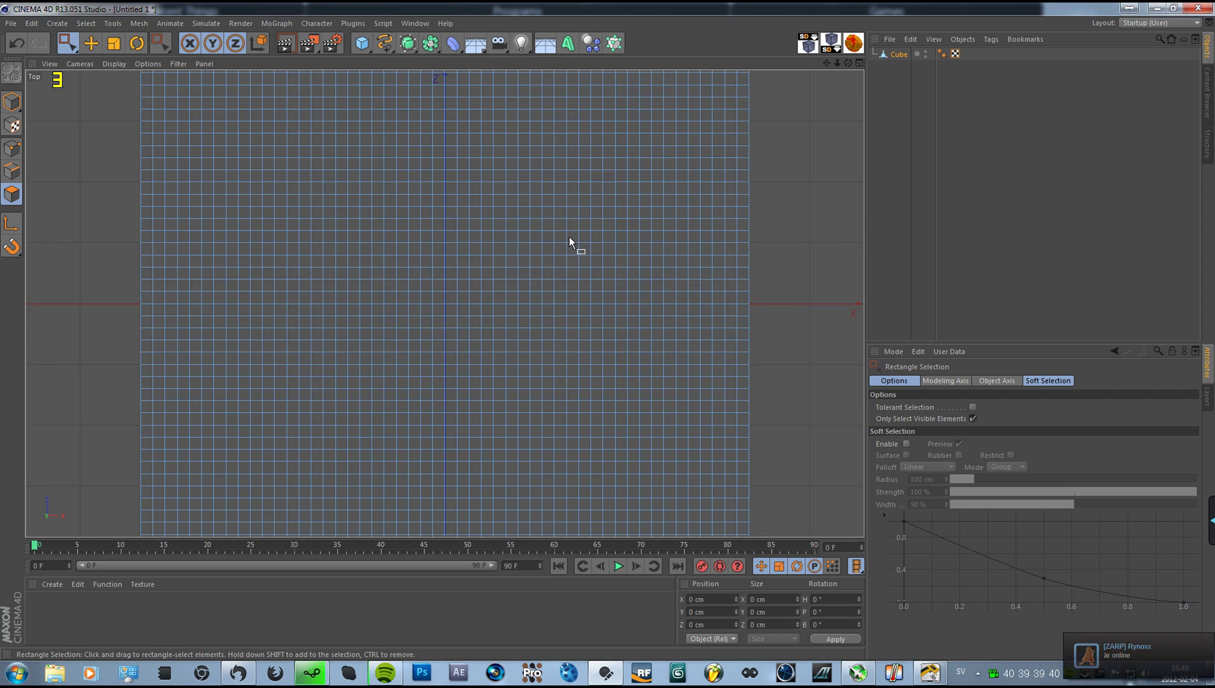
pyautogui.scroll(-3, 564, 247)
pyautogui.middleClick(555, 258)
pyautogui.middleClick(551, 244)
pyautogui.scroll(3, 599, 223)
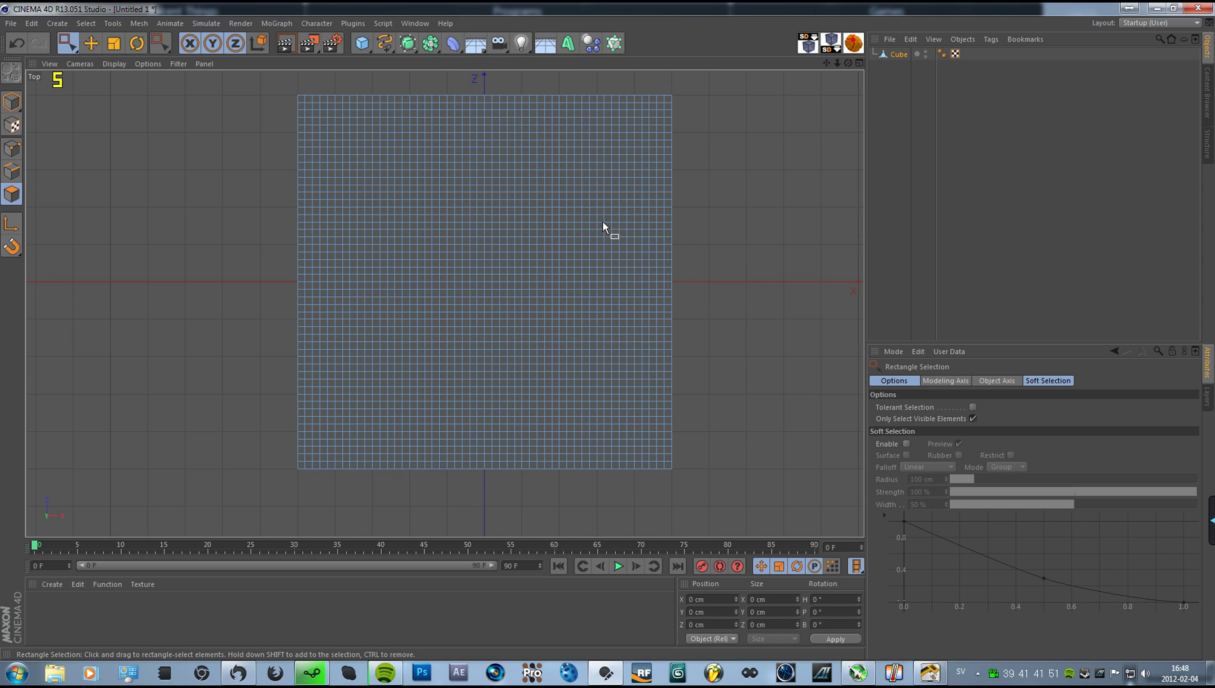
pyautogui.moveTo(278, 128); pyautogui.dragTo(721, 540)
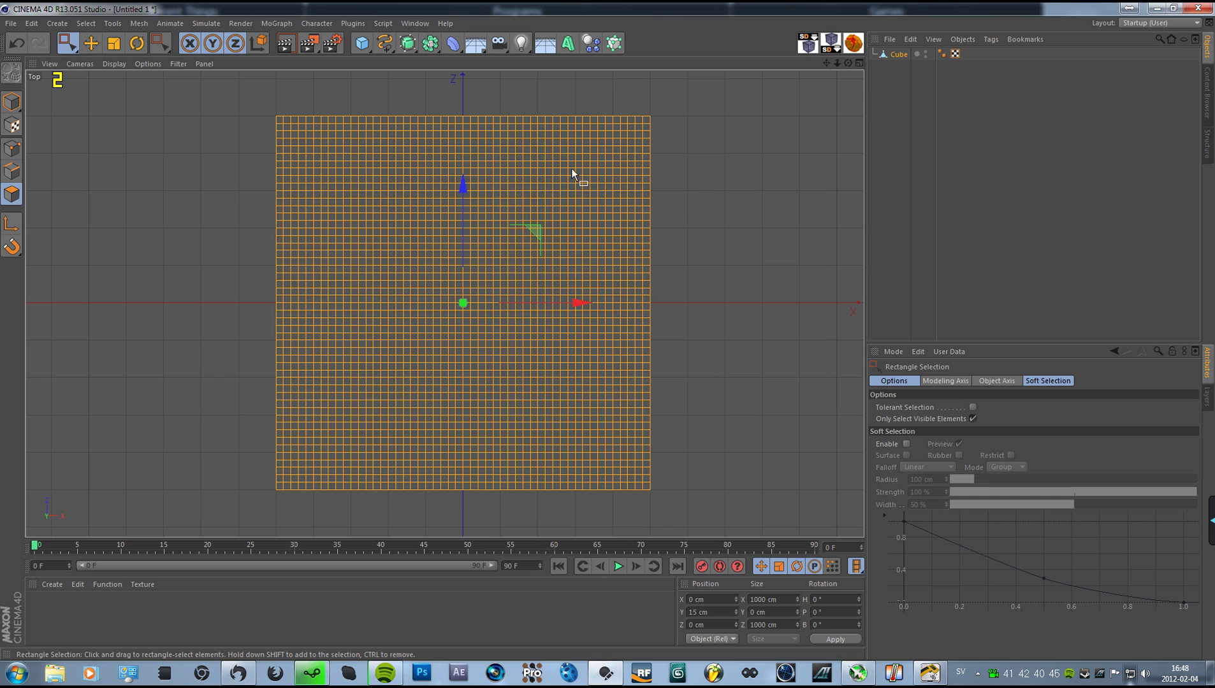
# Check the slab from below, then deselect the polygons and reselect the slab object.
pyautogui.middleClick(192, 297)
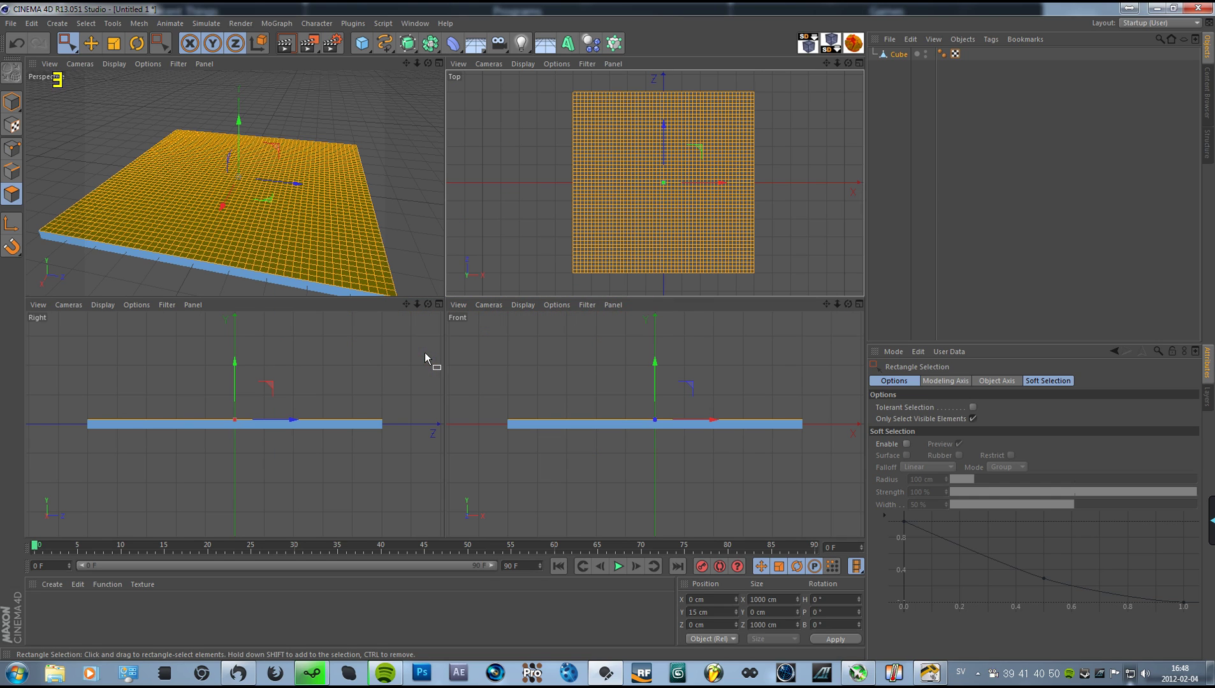
pyautogui.middleClick(327, 231)
pyautogui.keyDown('alt'); pyautogui.moveTo(713, 312); pyautogui.dragTo(569, 357); pyautogui.keyUp('alt')
pyautogui.click(887, 90)
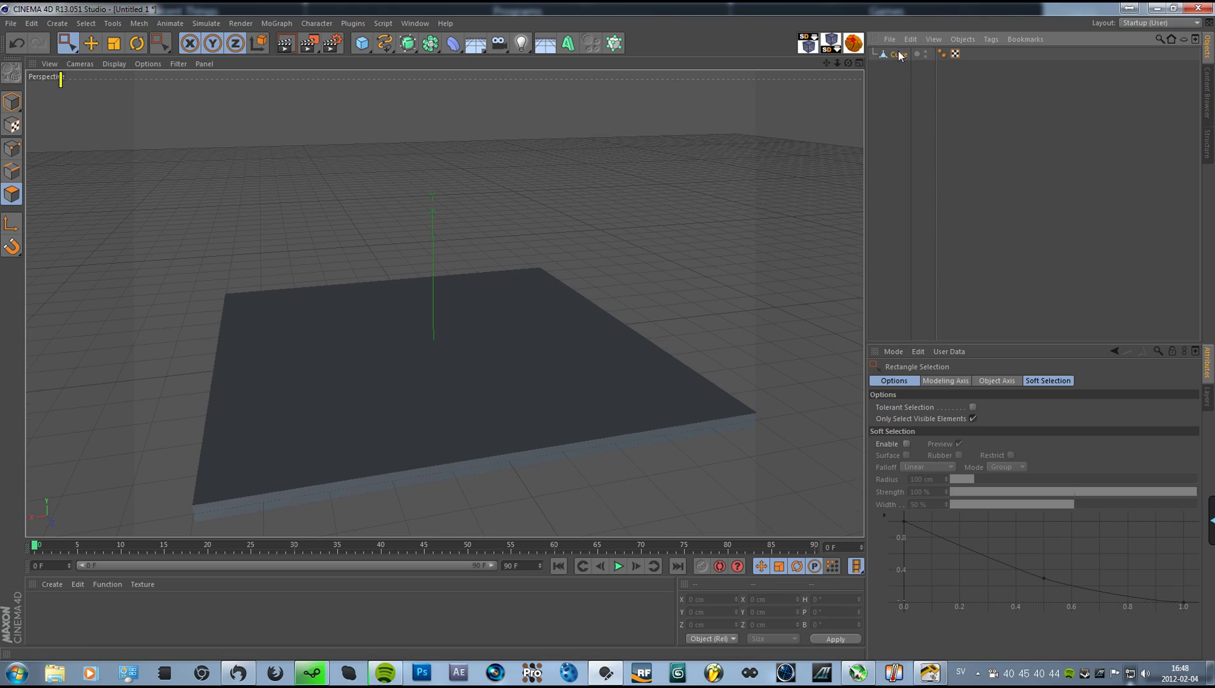
pyautogui.click(899, 54)
# Return to Model mode with the slab active and the Move tool selected.
pyautogui.click(12, 107)
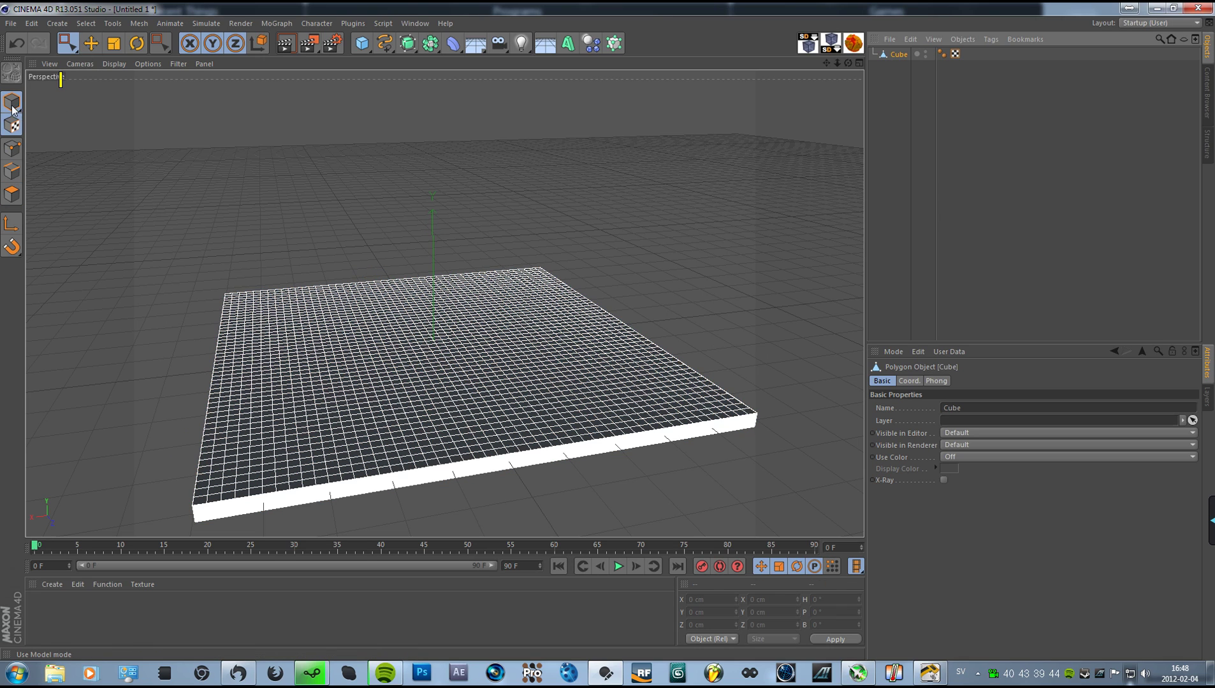
pyautogui.click(12, 105)
pyautogui.click(90, 42)
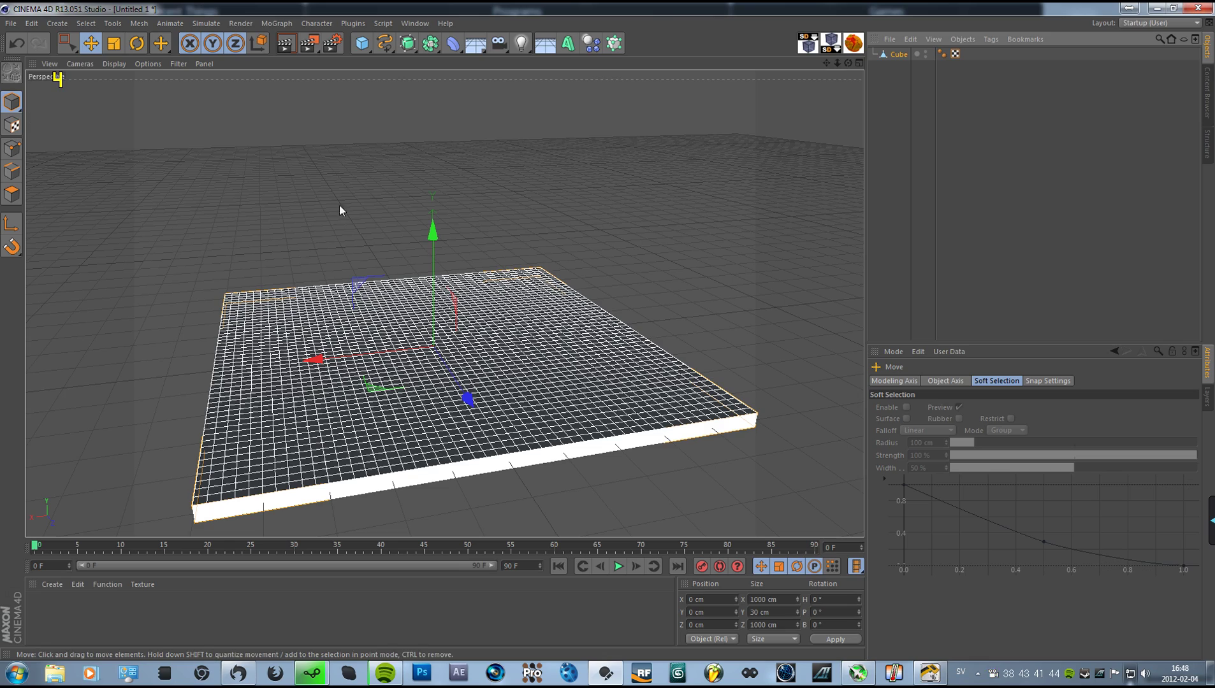
pyautogui.keyDown('alt'); pyautogui.moveTo(546, 323); pyautogui.dragTo(545, 198); pyautogui.keyUp('alt')
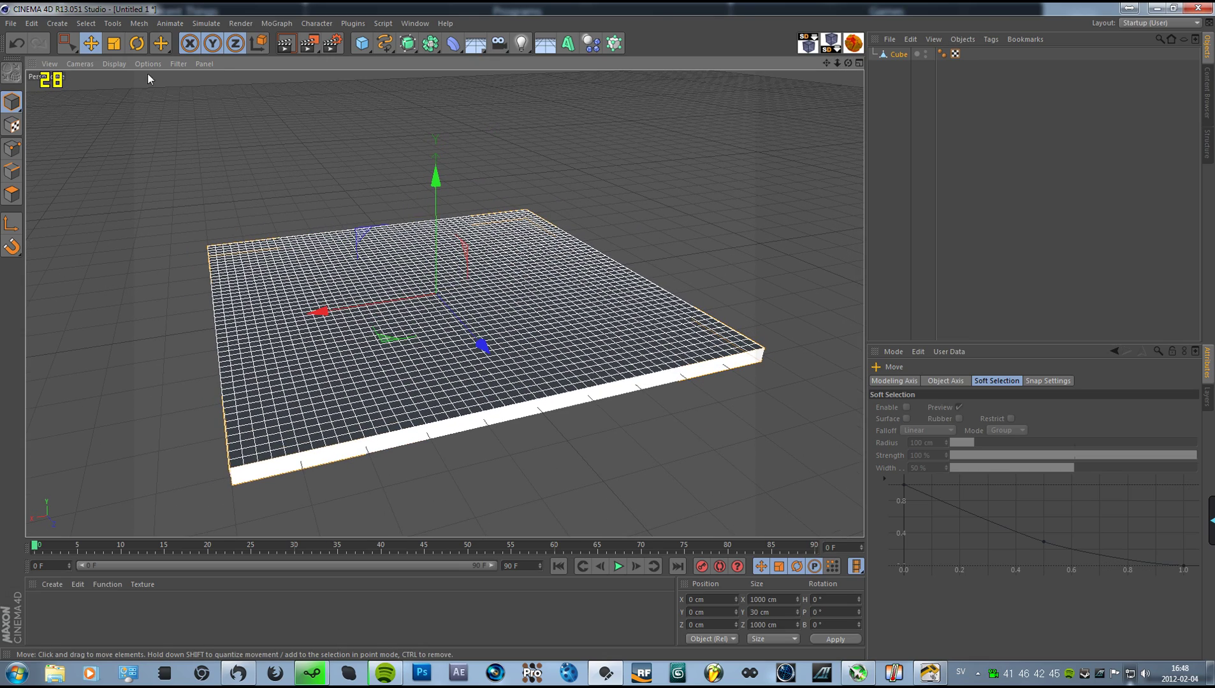
# Bring up the Mesh > Transform Tools submenu containing the Magnet.
pyautogui.click(85, 23)
pyautogui.moveTo(105, 26)
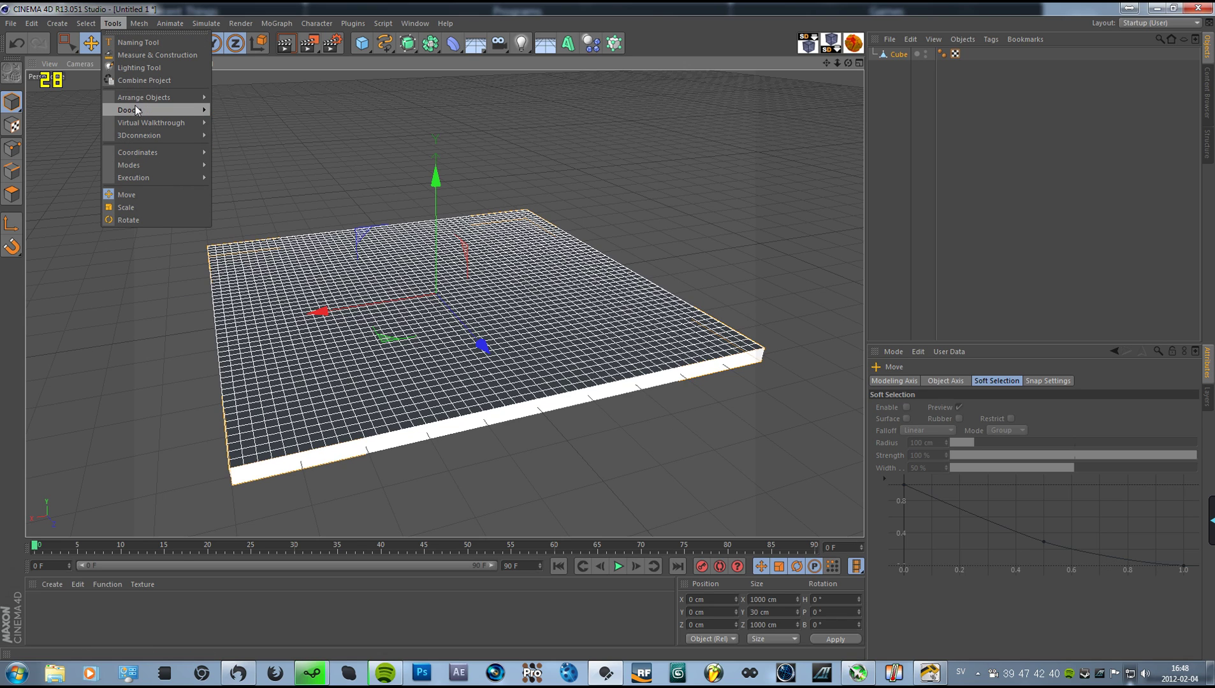
pyautogui.moveTo(135, 107)
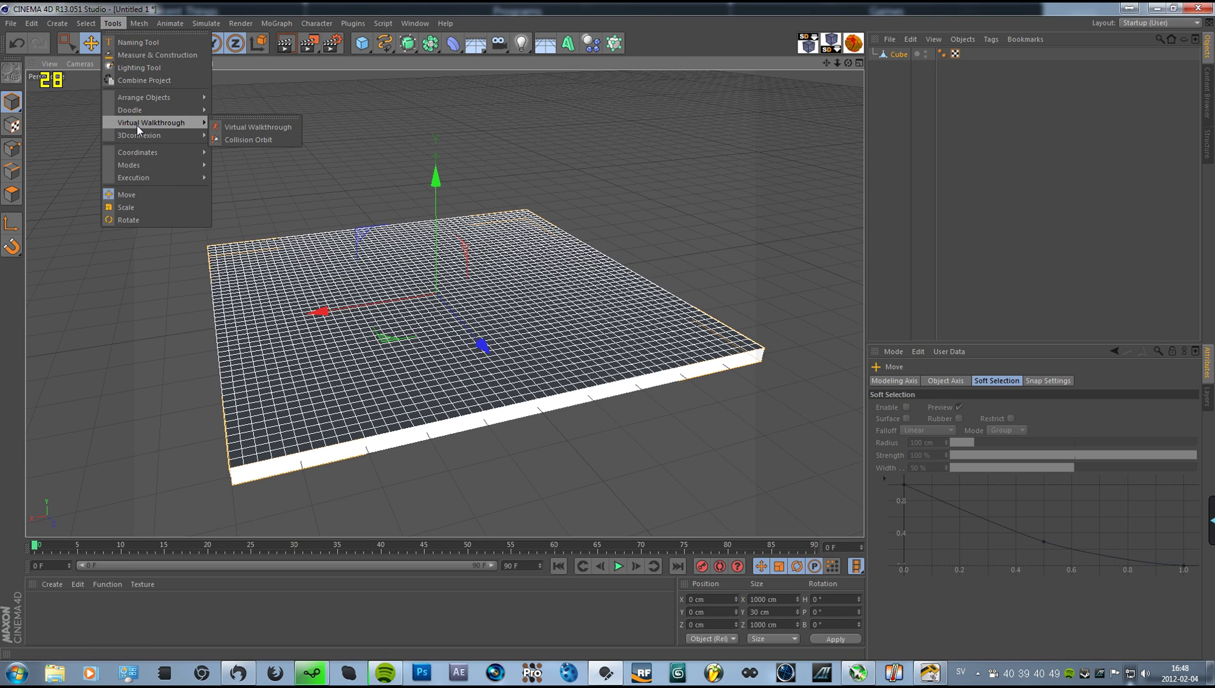
pyautogui.moveTo(138, 164)
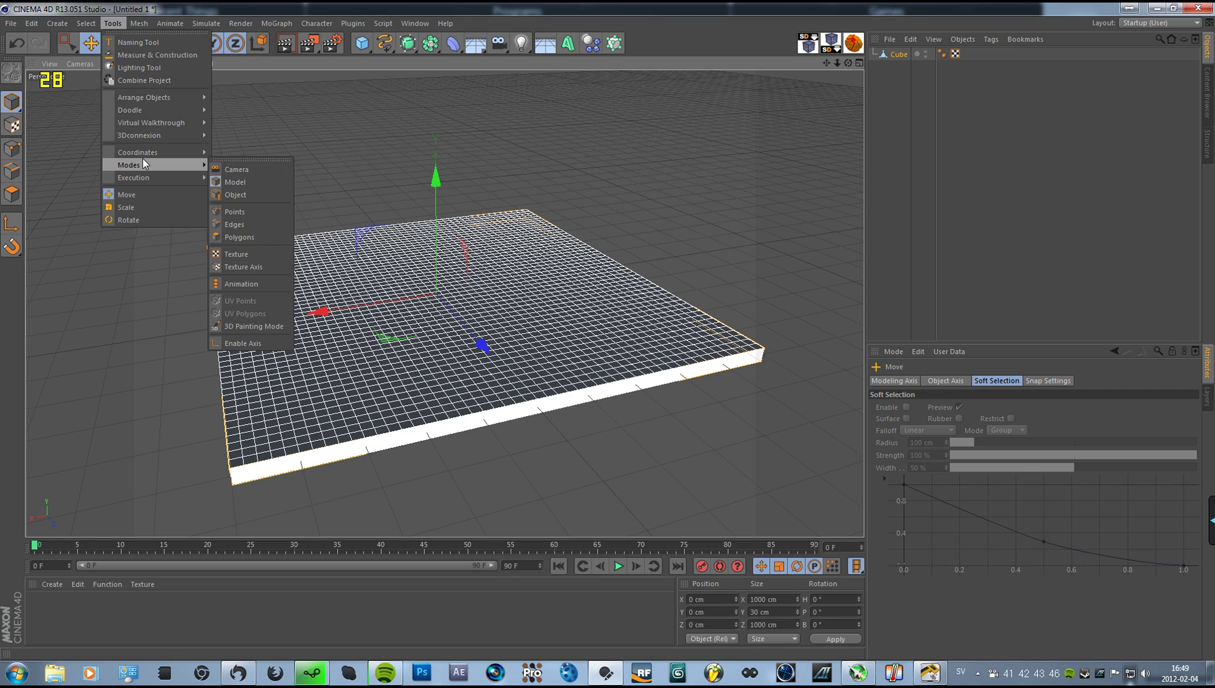
pyautogui.moveTo(145, 24)
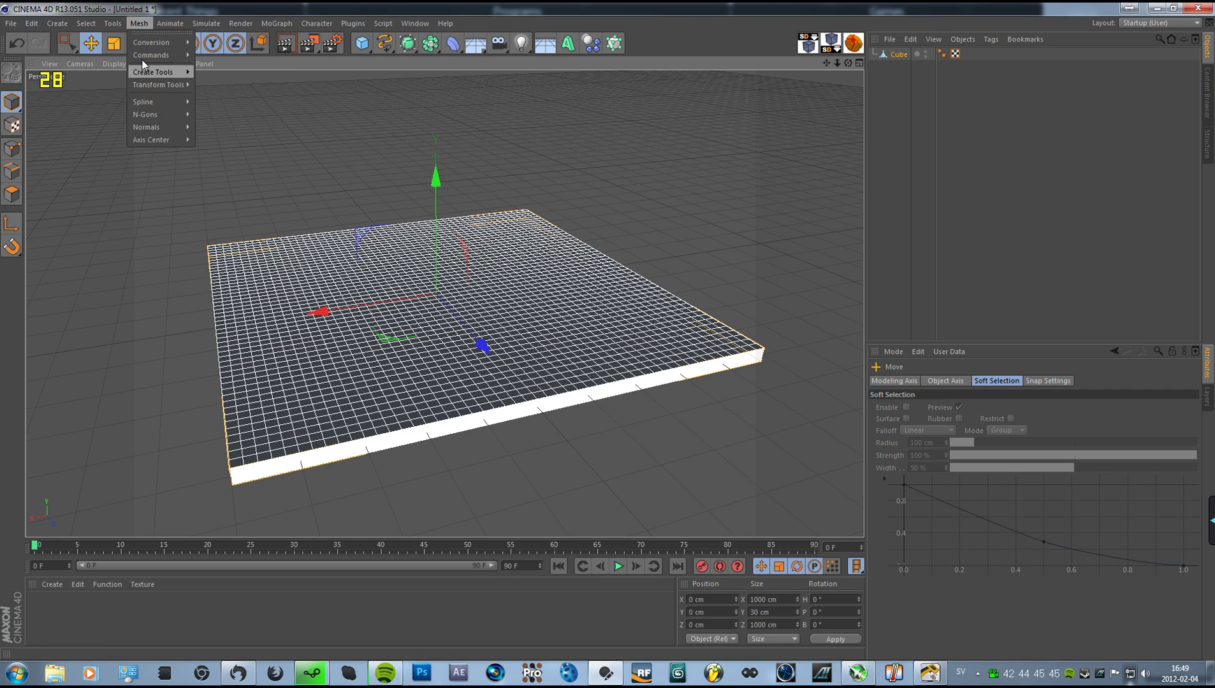
pyautogui.moveTo(153, 75)
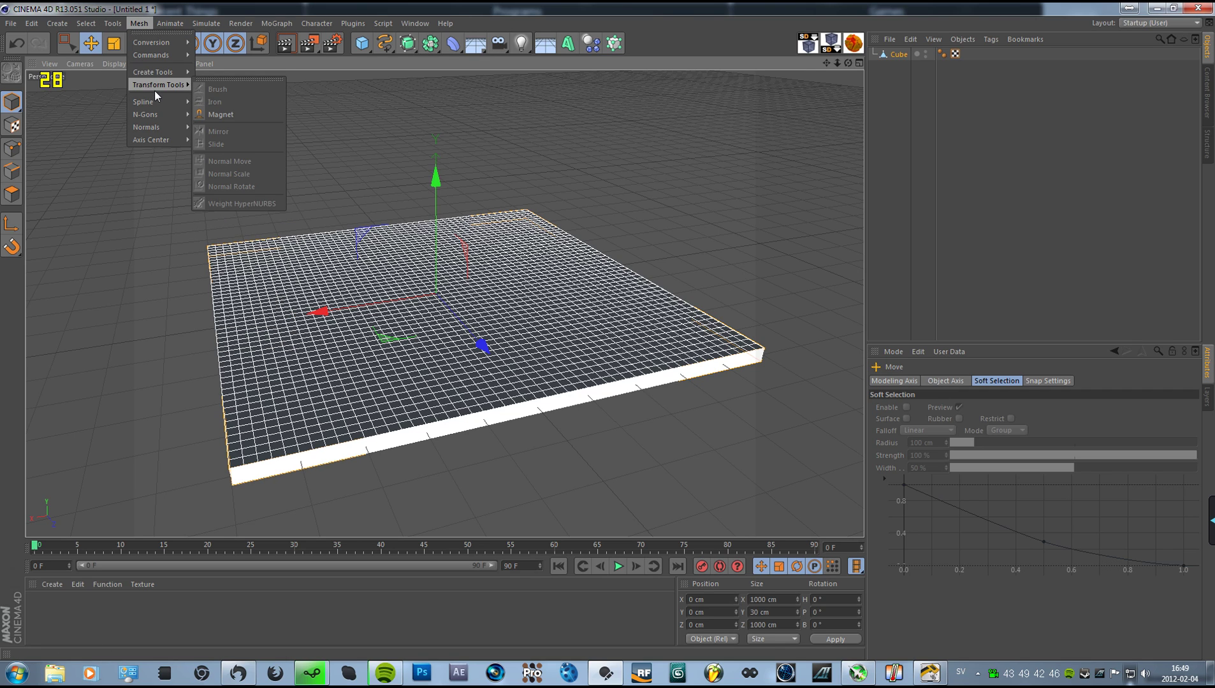
# Activate the Magnet tool, test a 200 % pull on the slab, then undo it.
pyautogui.click(252, 114)
pyautogui.keyDown('alt'); pyautogui.moveTo(286, 319); pyautogui.dragTo(393, 301); pyautogui.keyUp('alt')
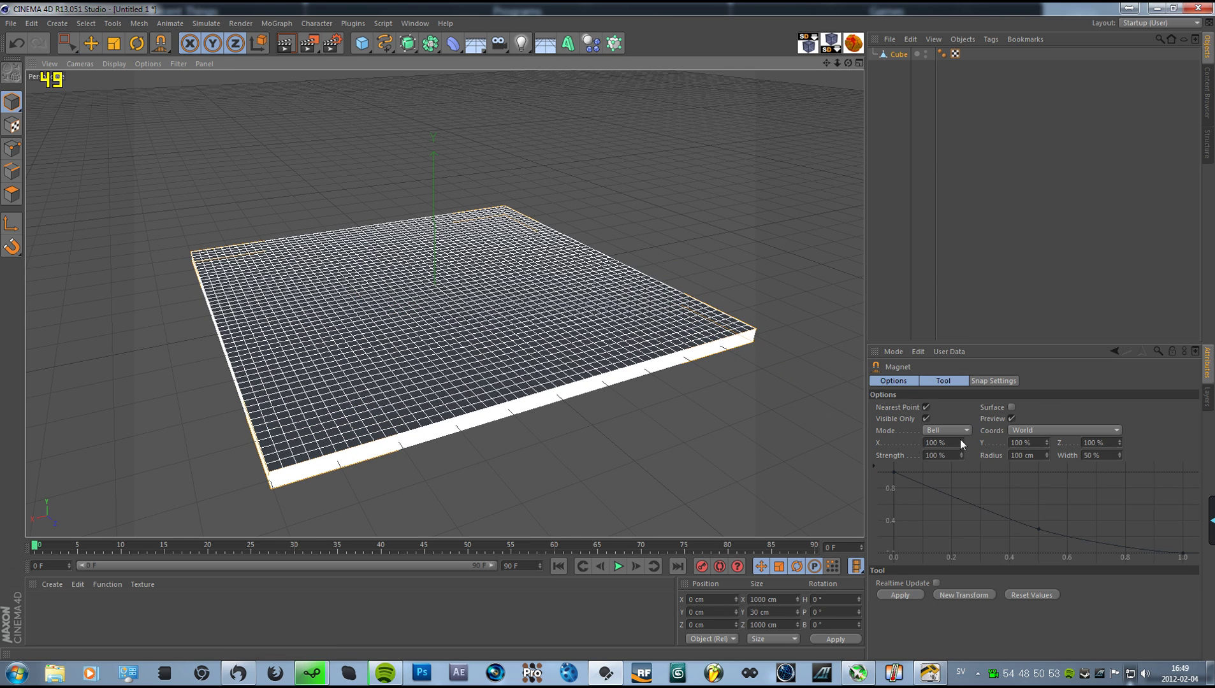
pyautogui.moveTo(962, 443)
pyautogui.mouseDown()
pyautogui.moveTo(950, 442)
pyautogui.moveTo(978, 442)
pyautogui.mouseUp()
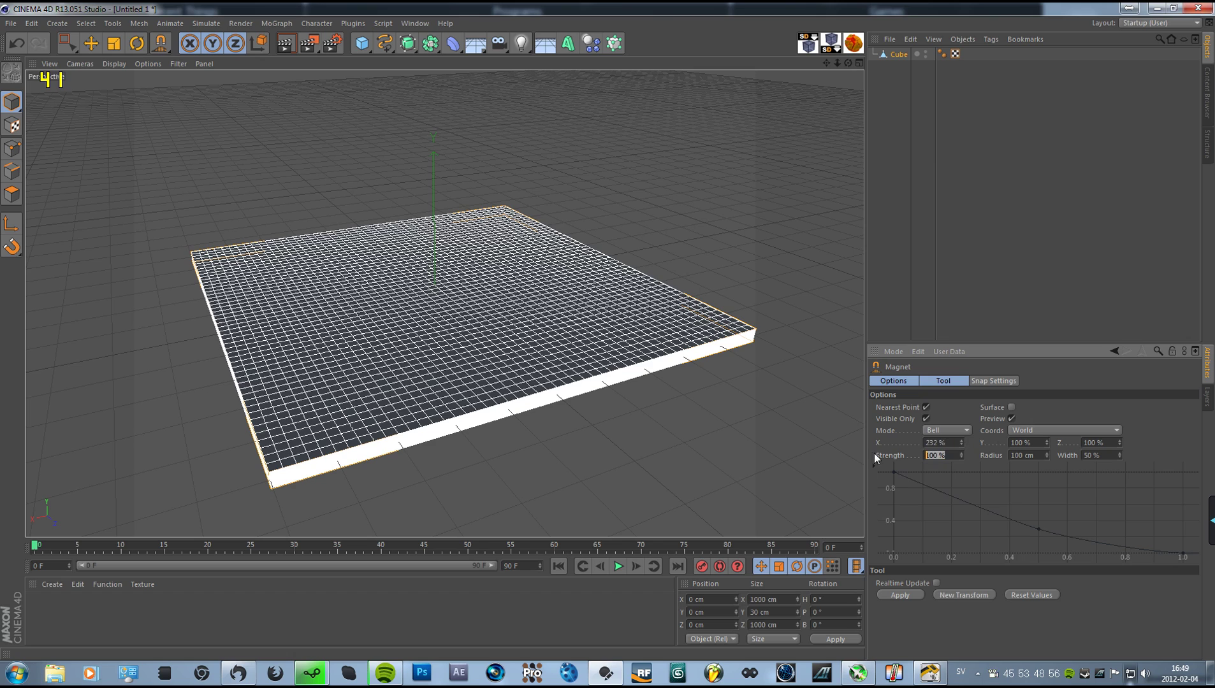
pyautogui.click(1041, 446)
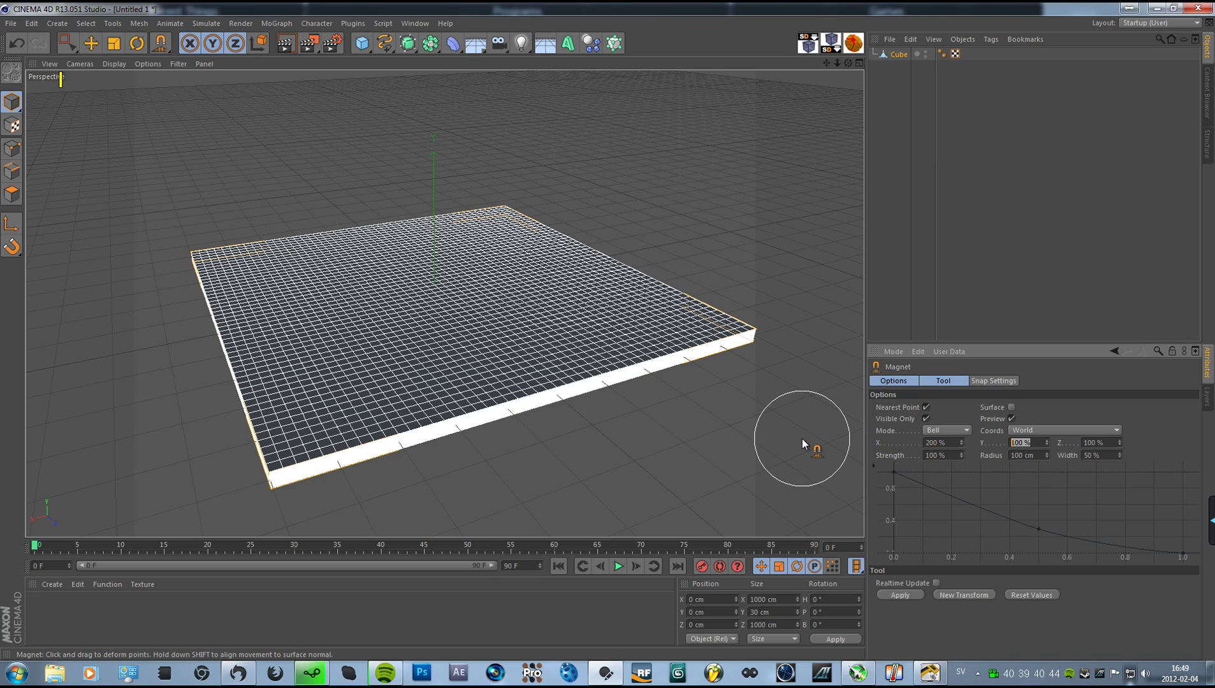
pyautogui.write('200200')
pyautogui.press('Return')
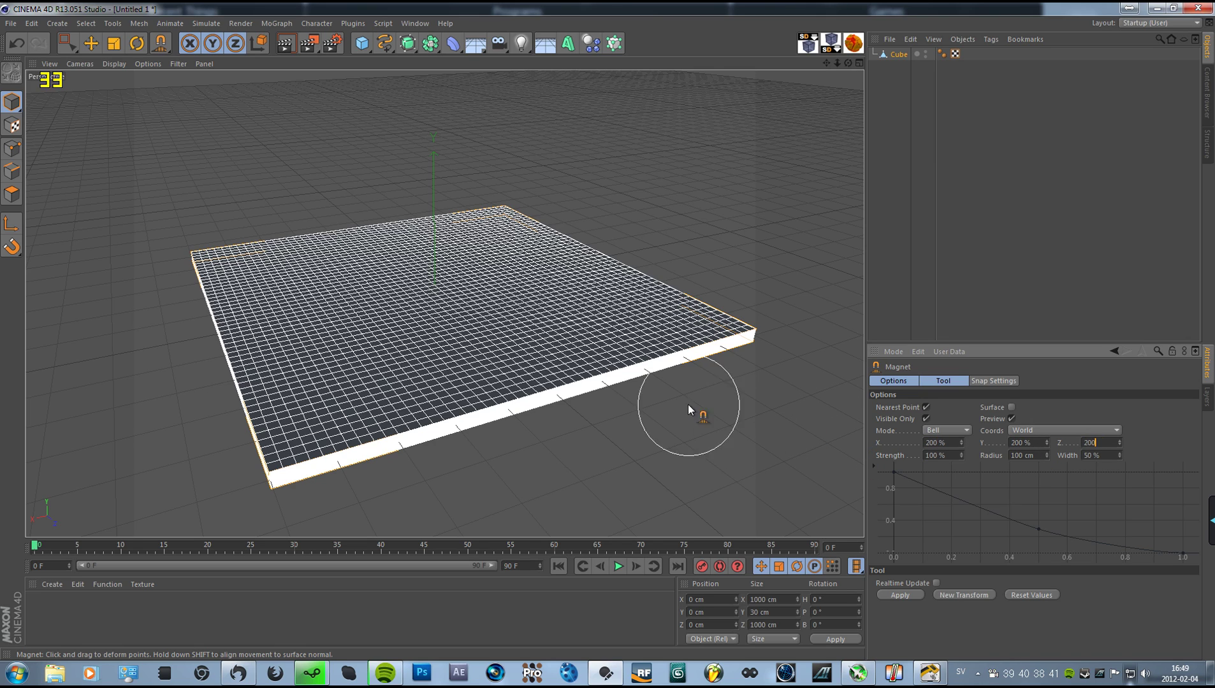
pyautogui.keyDown('alt'); pyautogui.moveTo(327, 369); pyautogui.dragTo(369, 297); pyautogui.keyUp('alt')
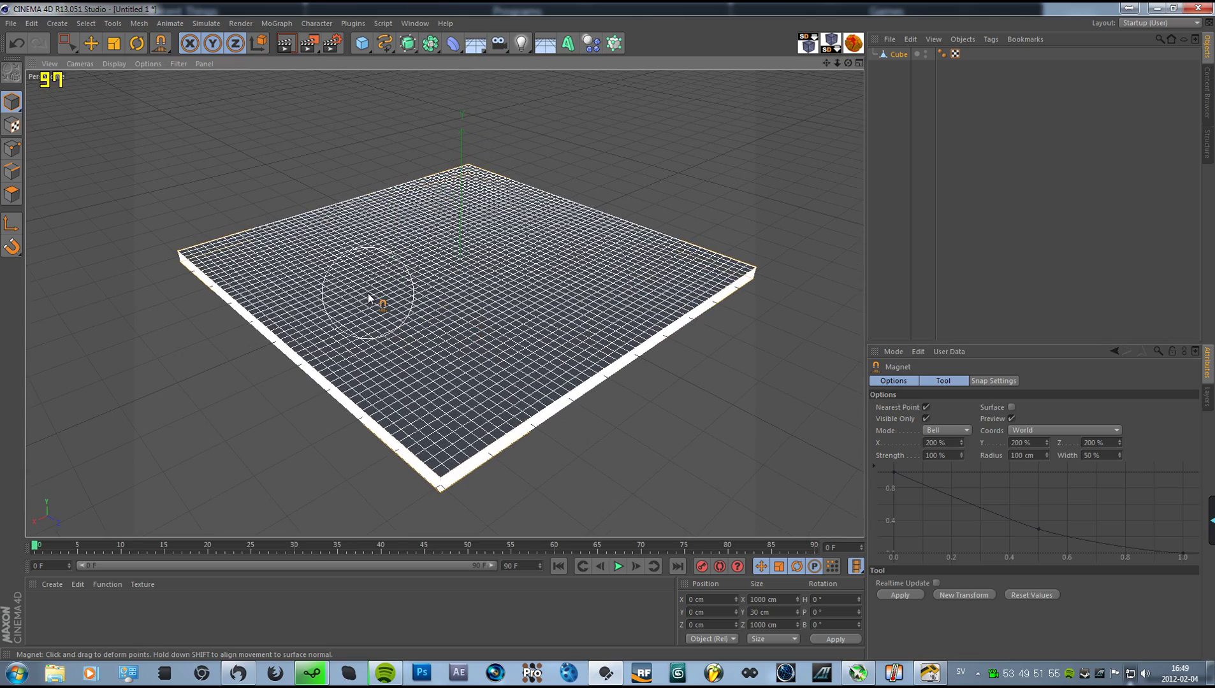
pyautogui.moveTo(260, 275); pyautogui.dragTo(265, 210)
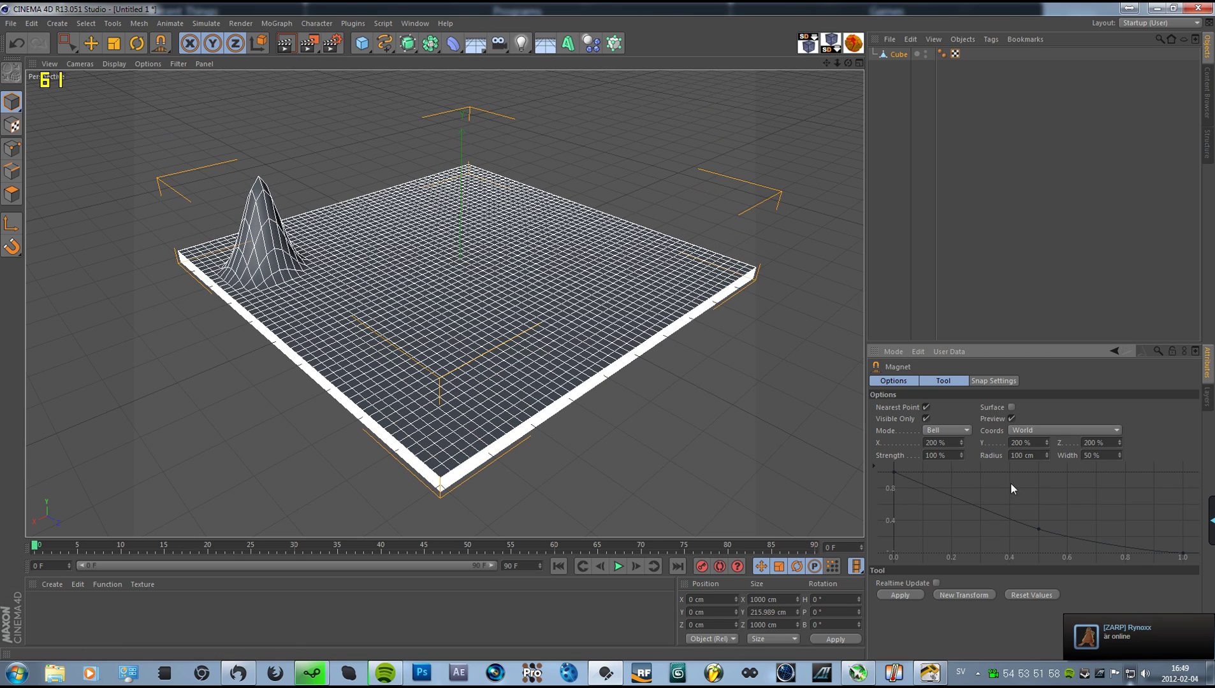
pyautogui.hotkey('ctrl', 'z')
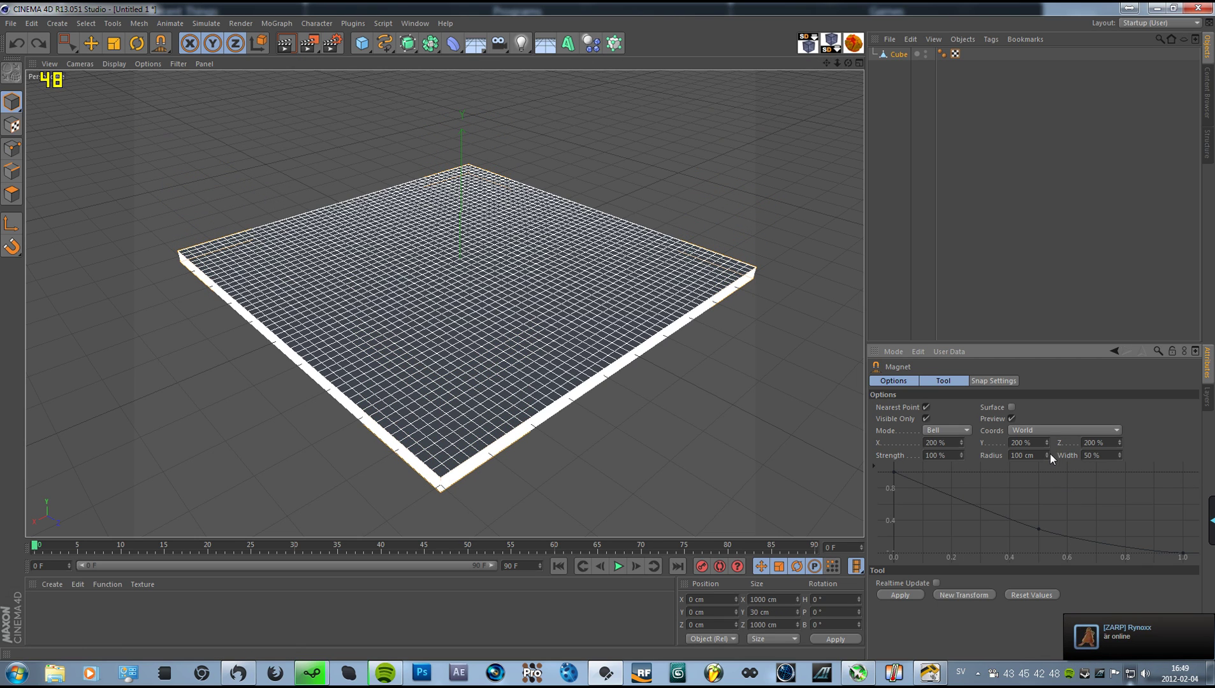
# Set the magnet's X, Y and Z to 100 % and its radius to 250 cm.
pyautogui.write('100')
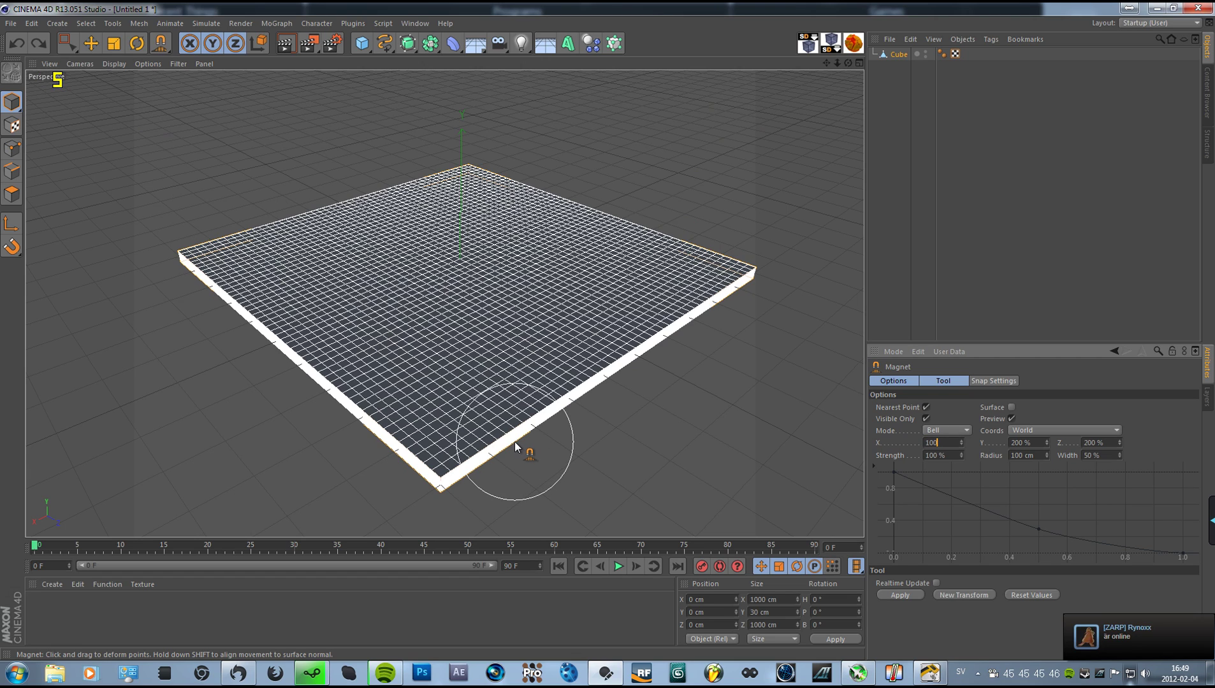
pyautogui.press('Tab')
pyautogui.write('100')
pyautogui.press('Tab')
pyautogui.write('100')
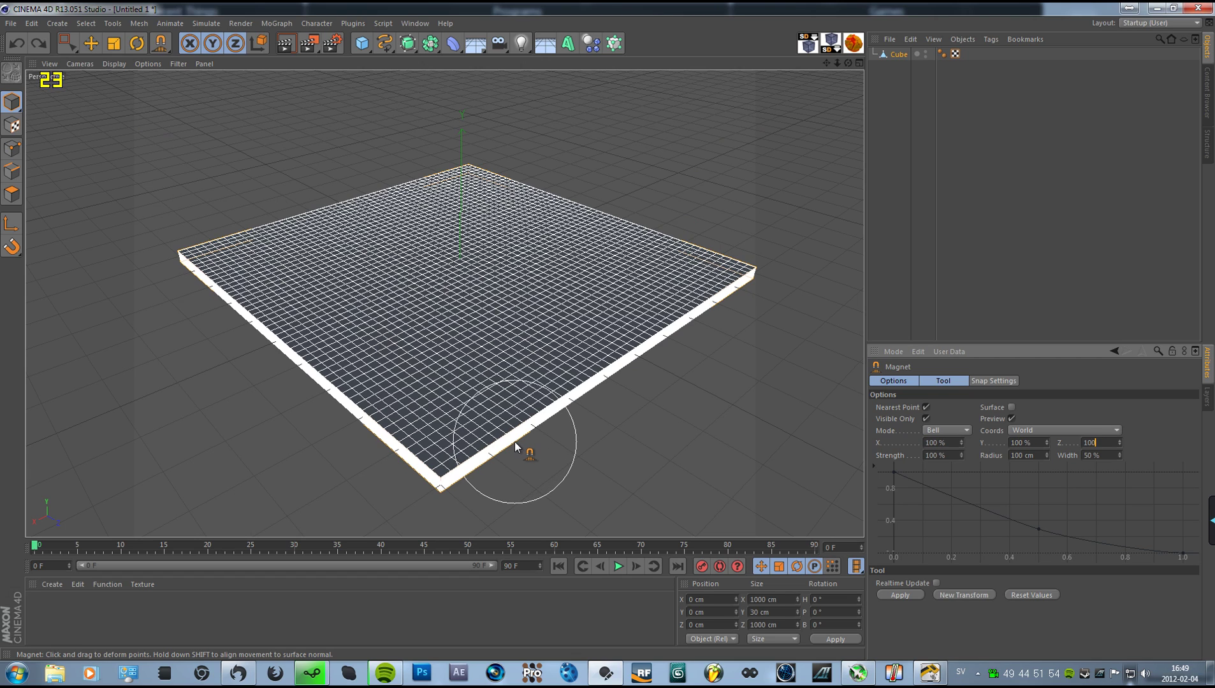
pyautogui.hotkey('ctrl', 'y')
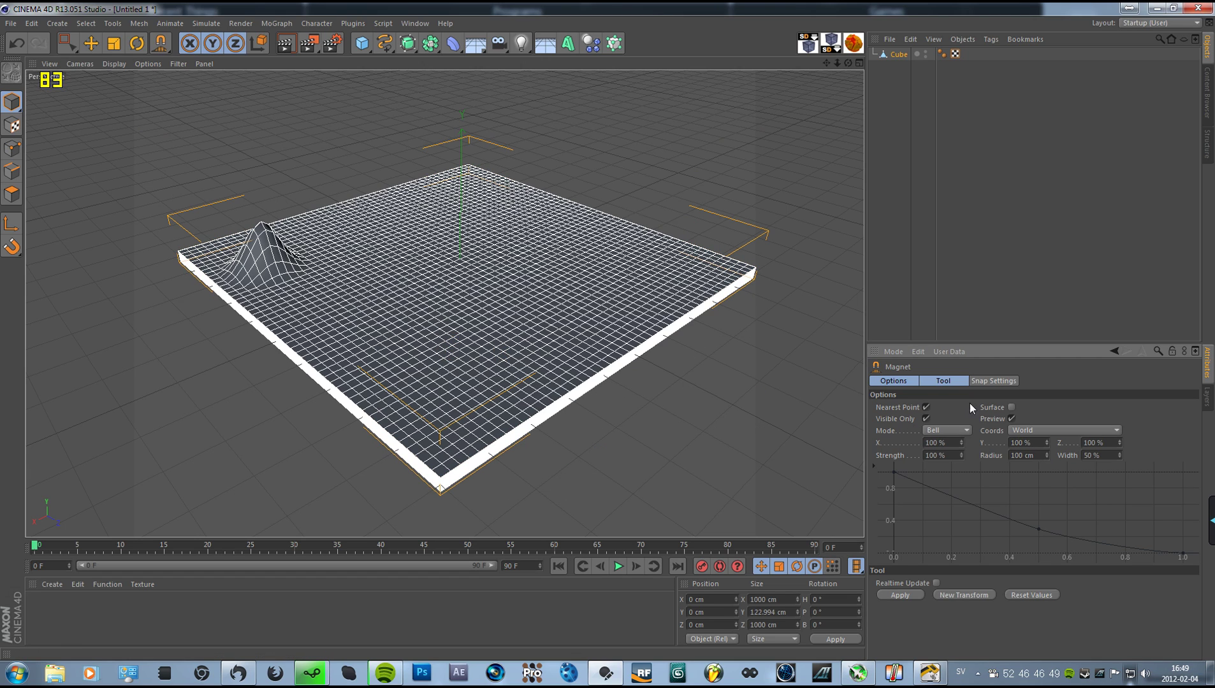
pyautogui.hotkey('ctrl', 'z')
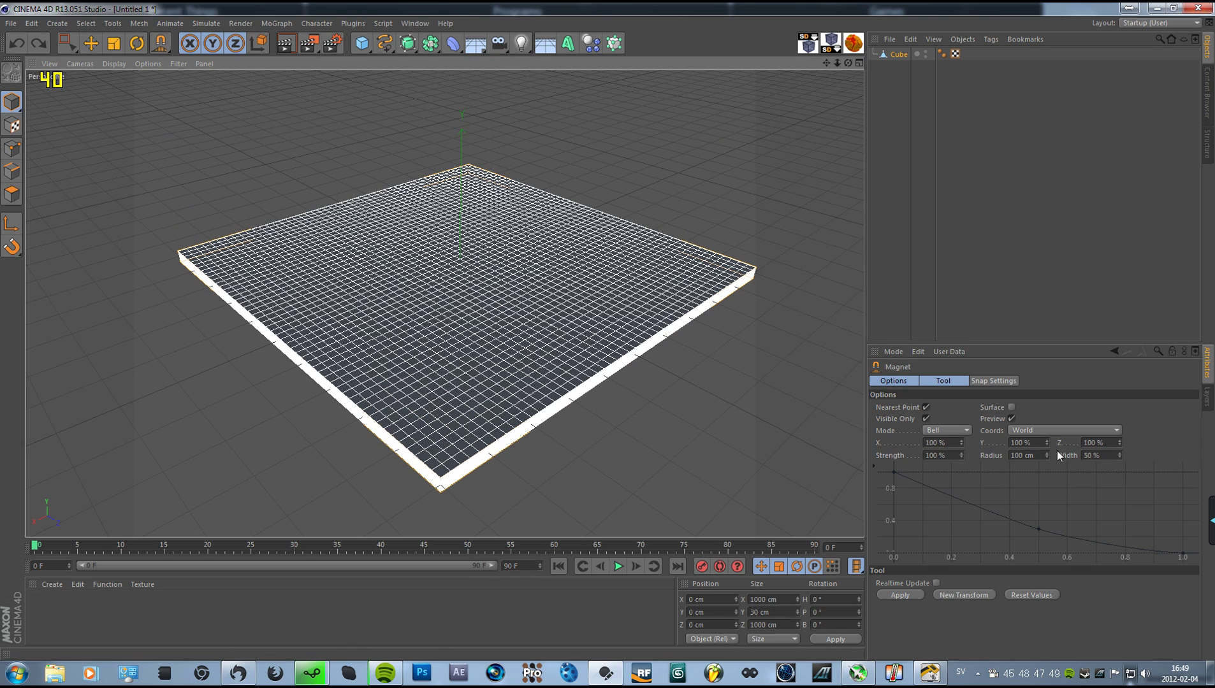
pyautogui.moveTo(1045, 455); pyautogui.dragTo(982, 455)
pyautogui.write('250')
pyautogui.press('Return')
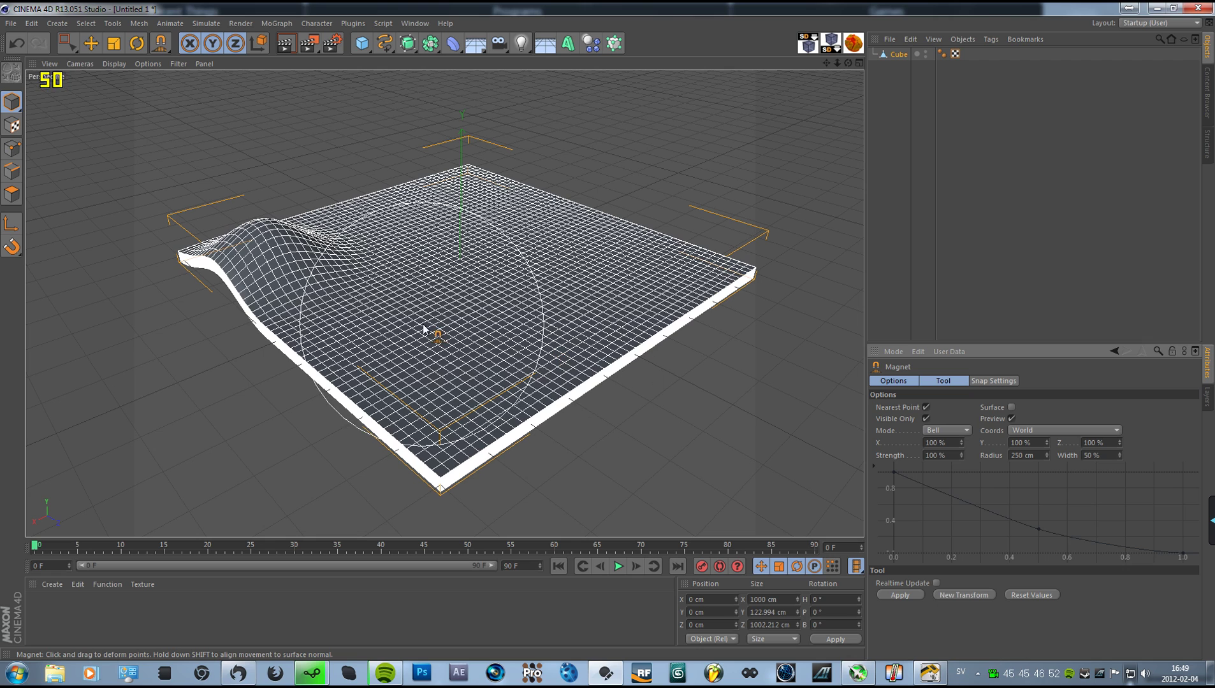
# Raise magnet bumps and a tall hill along the slab's front, left side and corner.
pyautogui.hotkey('ctrl', 'z')
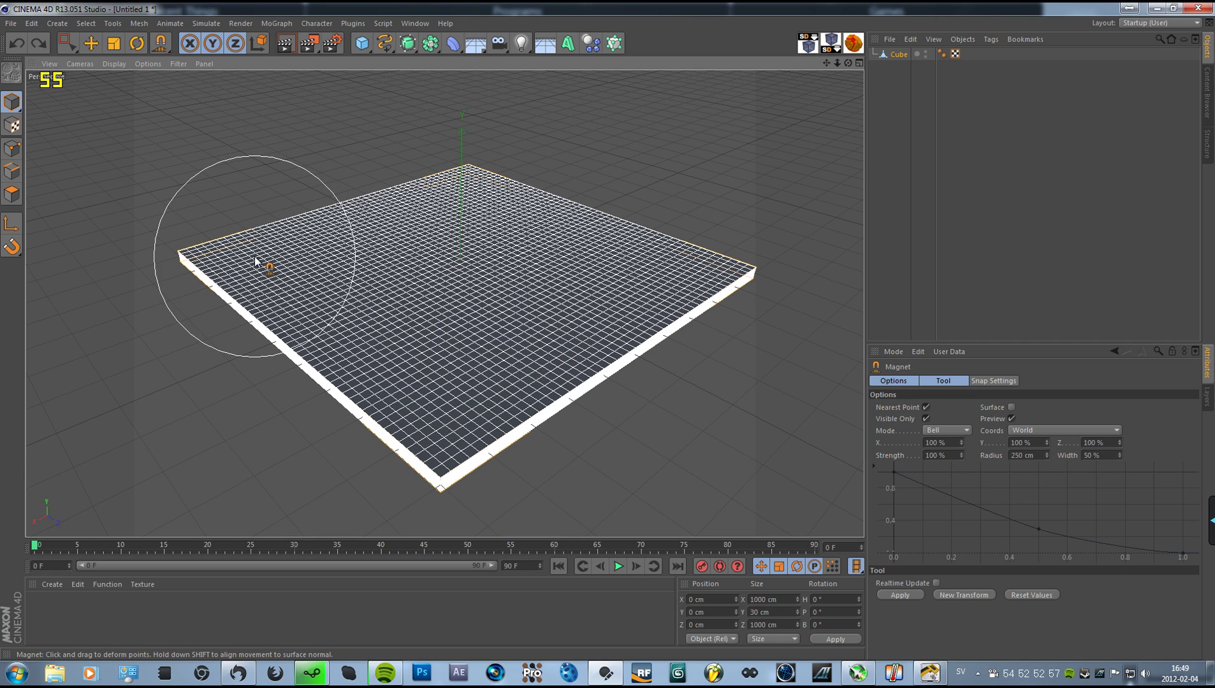
pyautogui.moveTo(257, 246); pyautogui.dragTo(325, 382)
pyautogui.keyDown('alt'); pyautogui.moveTo(617, 390); pyautogui.dragTo(491, 405, button='middle'); pyautogui.keyUp('alt')
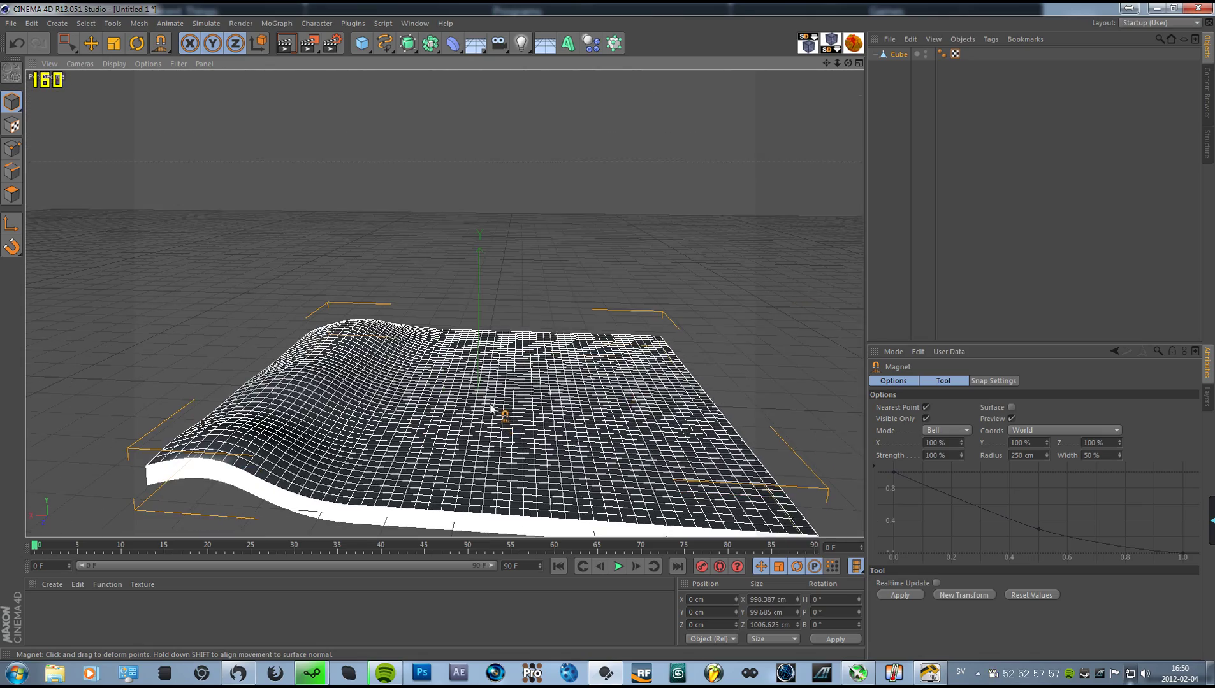
pyautogui.moveTo(491, 408); pyautogui.dragTo(333, 313)
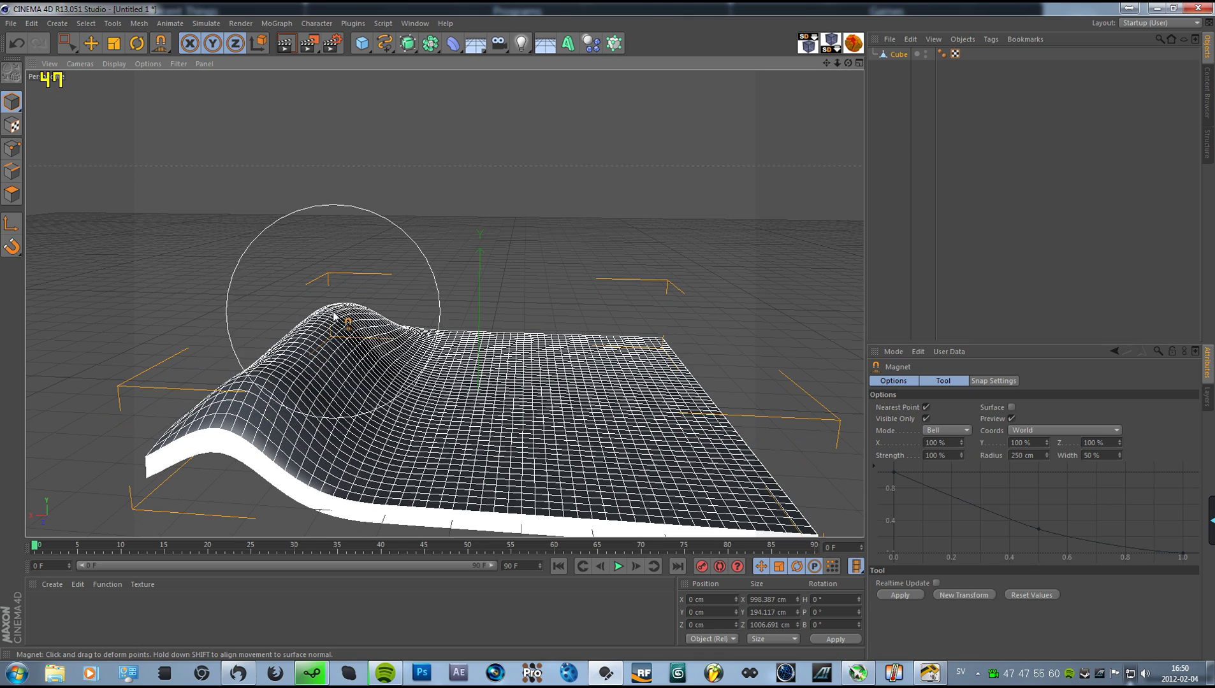
pyautogui.keyDown('alt'); pyautogui.moveTo(729, 381); pyautogui.dragTo(493, 385); pyautogui.keyUp('alt')
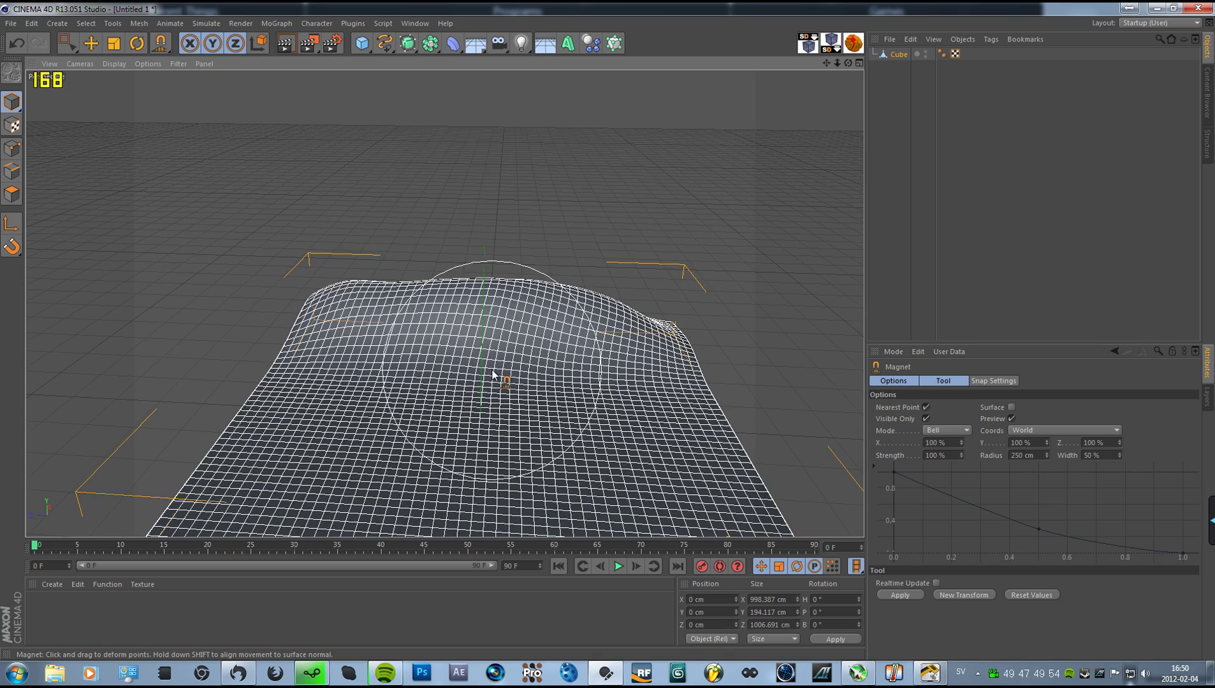
pyautogui.keyDown('alt'); pyautogui.moveTo(496, 251); pyautogui.dragTo(488, 311); pyautogui.keyUp('alt')
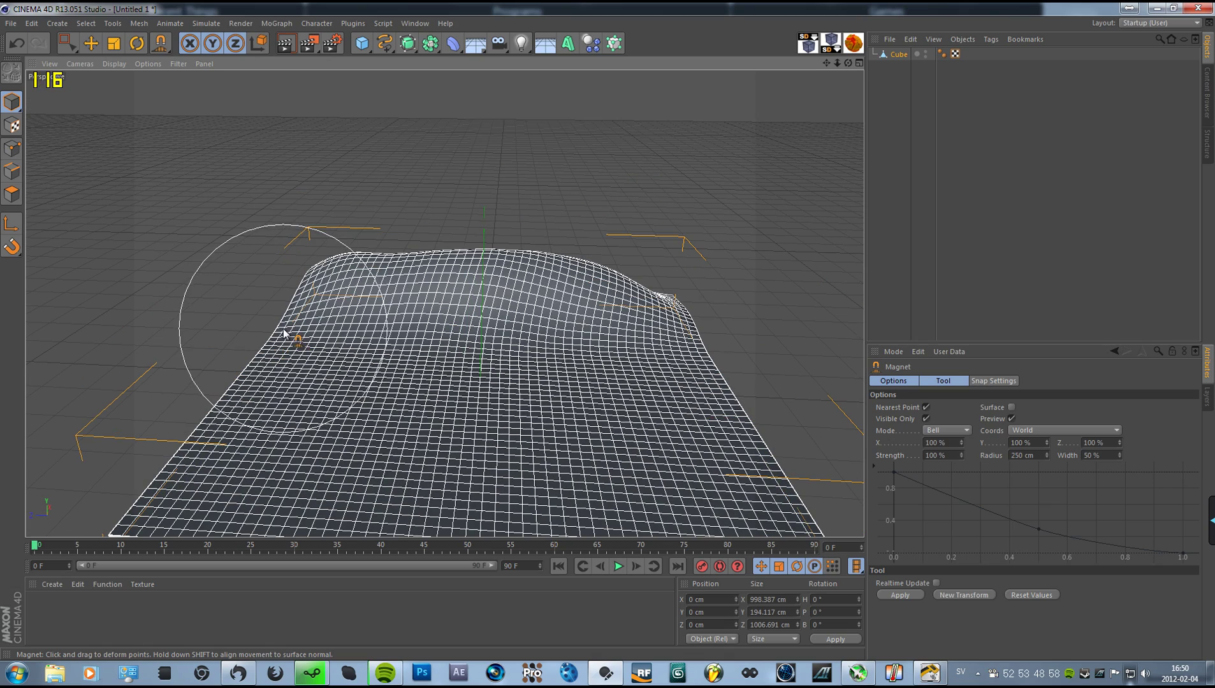
pyautogui.moveTo(255, 413); pyautogui.dragTo(258, 383)
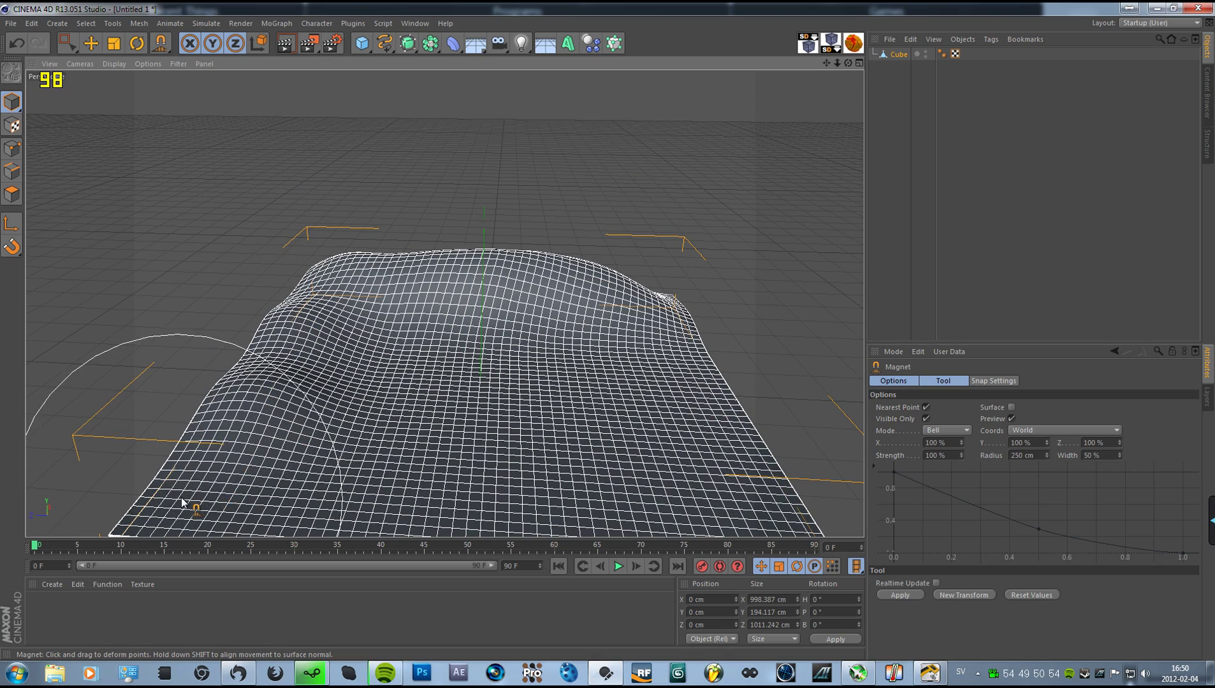
pyautogui.moveTo(181, 498); pyautogui.dragTo(176, 451)
pyautogui.moveTo(691, 311); pyautogui.dragTo(719, 382)
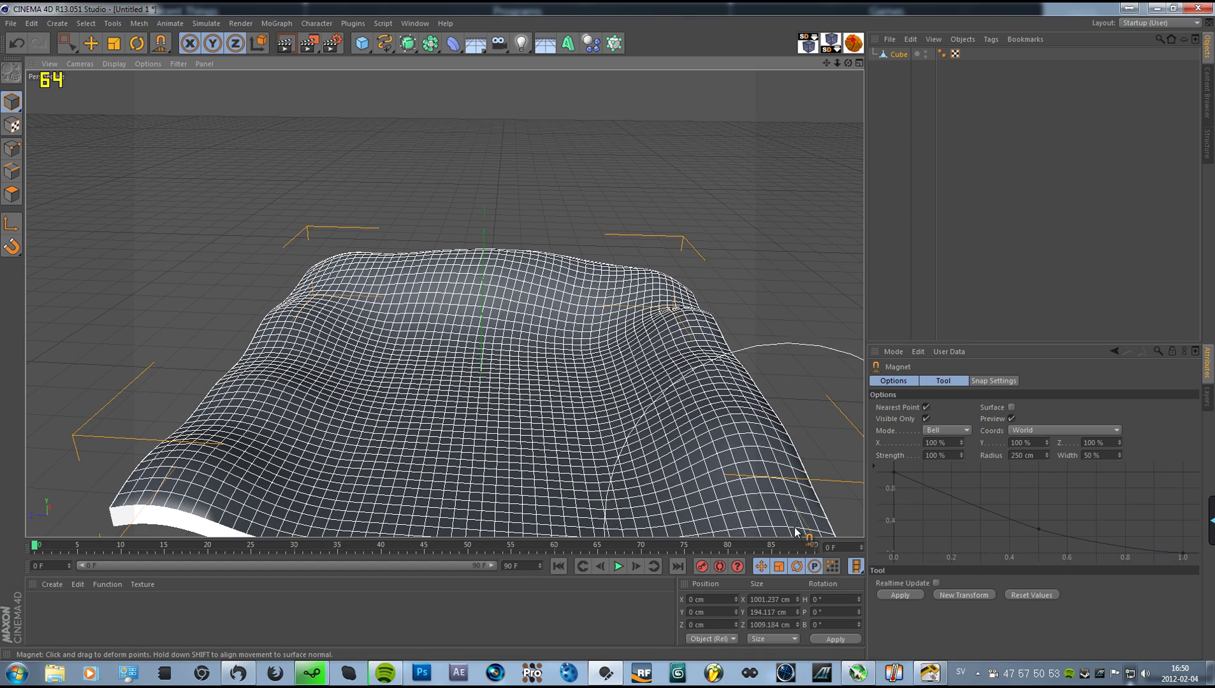
# Reshape the slab's middle and lower the back hump, then maximise the top view.
pyautogui.keyDown('alt'); pyautogui.moveTo(739, 442); pyautogui.dragTo(357, 335); pyautogui.keyUp('alt')
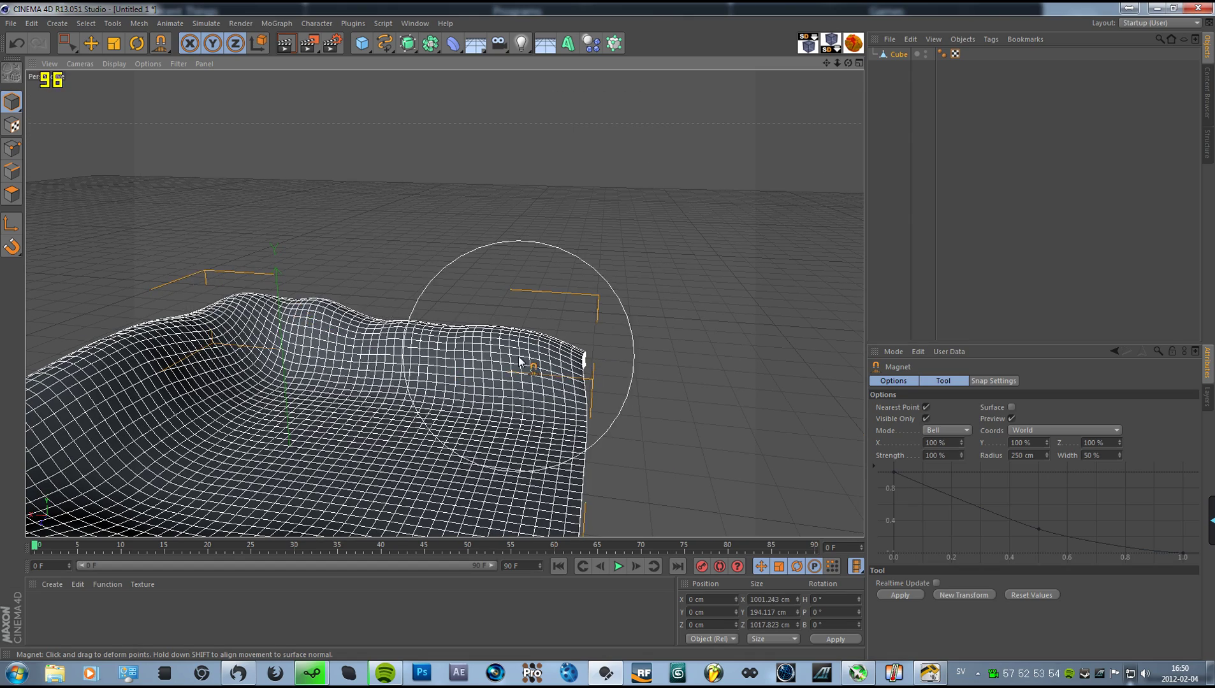
pyautogui.keyDown('alt'); pyautogui.moveTo(520, 361); pyautogui.dragTo(384, 328); pyautogui.keyUp('alt')
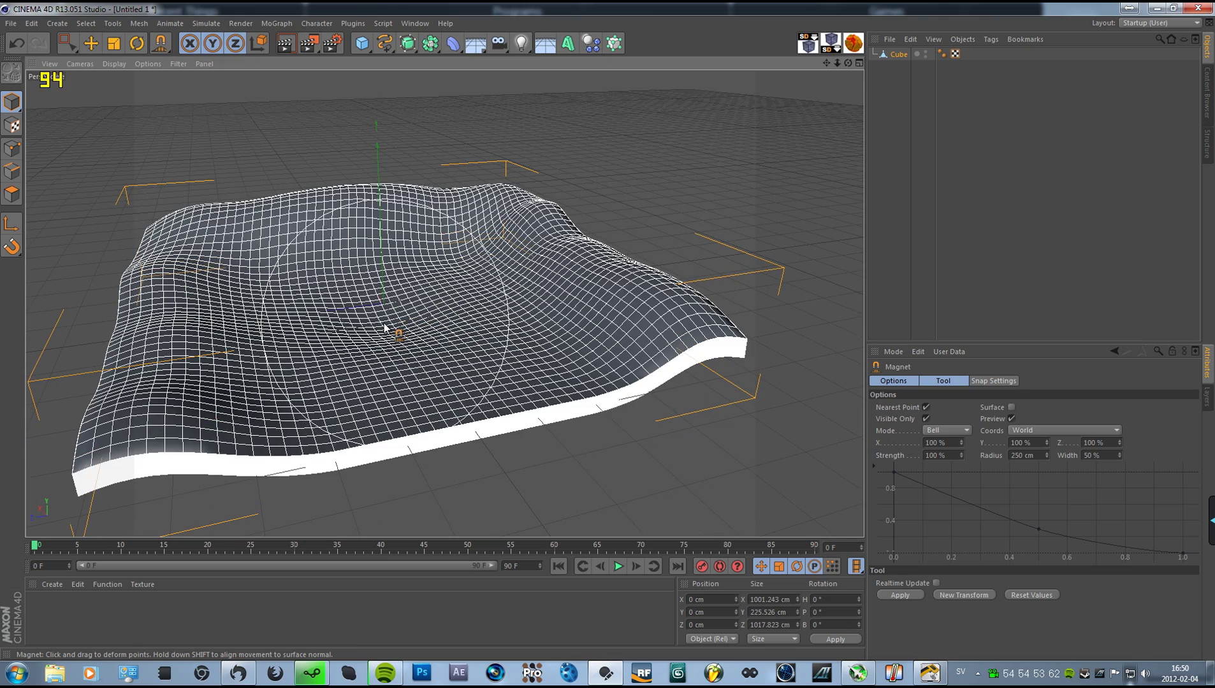
pyautogui.moveTo(395, 373); pyautogui.dragTo(387, 320)
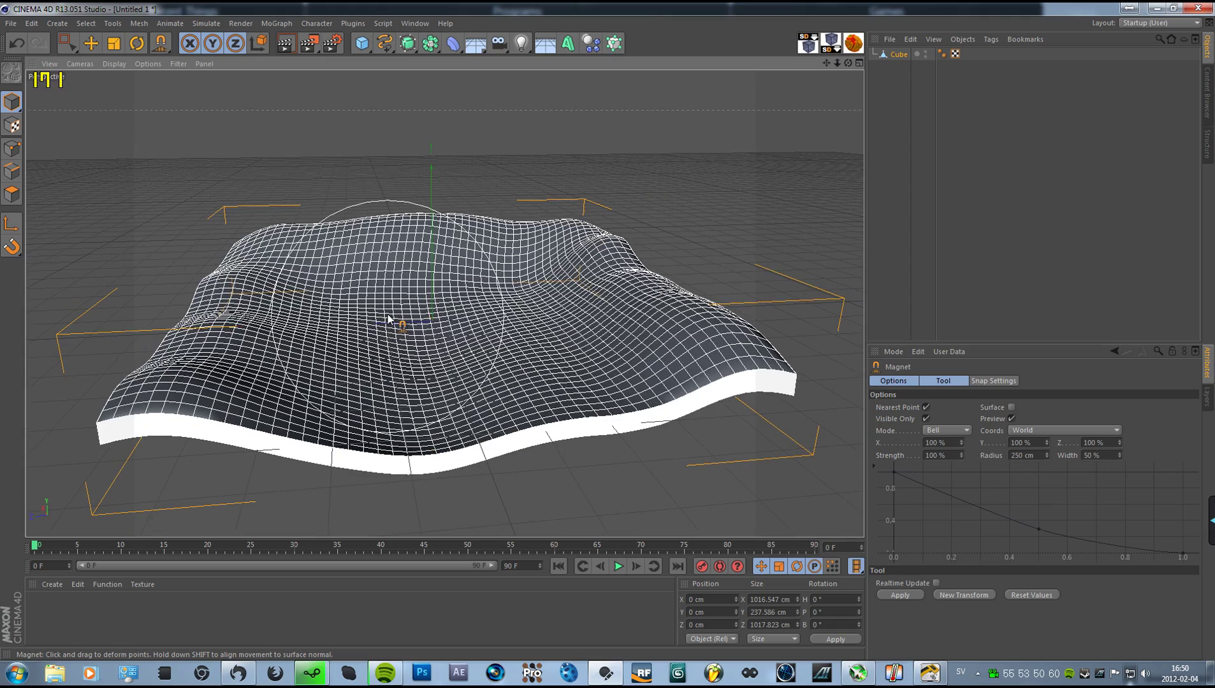
pyautogui.moveTo(407, 223); pyautogui.dragTo(402, 242)
pyautogui.keyDown('alt'); pyautogui.moveTo(437, 283); pyautogui.dragTo(692, 290); pyautogui.keyUp('alt')
pyautogui.scroll(4, 311, 274)
pyautogui.keyDown('alt'); pyautogui.moveTo(494, 291); pyautogui.dragTo(292, 217); pyautogui.keyUp('alt')
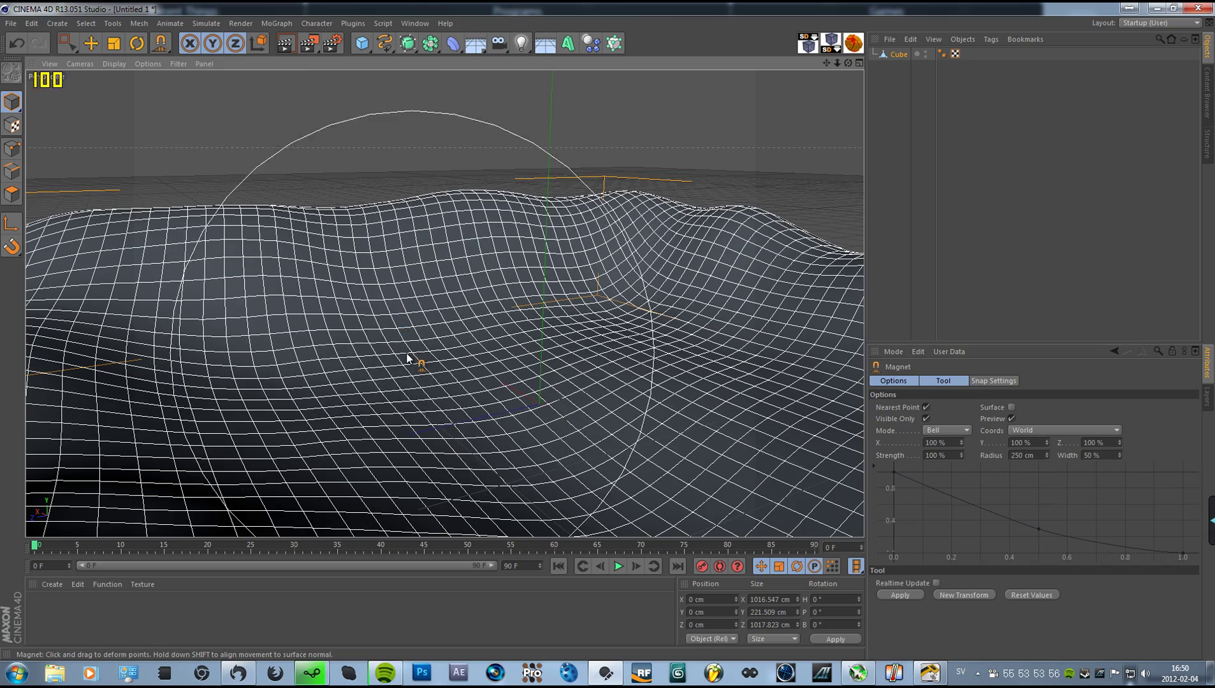
pyautogui.keyDown('alt'); pyautogui.moveTo(374, 320); pyautogui.dragTo(358, 391); pyautogui.keyUp('alt')
pyautogui.scroll(-4, 358, 391)
pyautogui.keyDown('alt'); pyautogui.moveTo(564, 339); pyautogui.dragTo(514, 290); pyautogui.keyUp('alt')
pyautogui.middleClick(514, 290)
pyautogui.middleClick(656, 213)
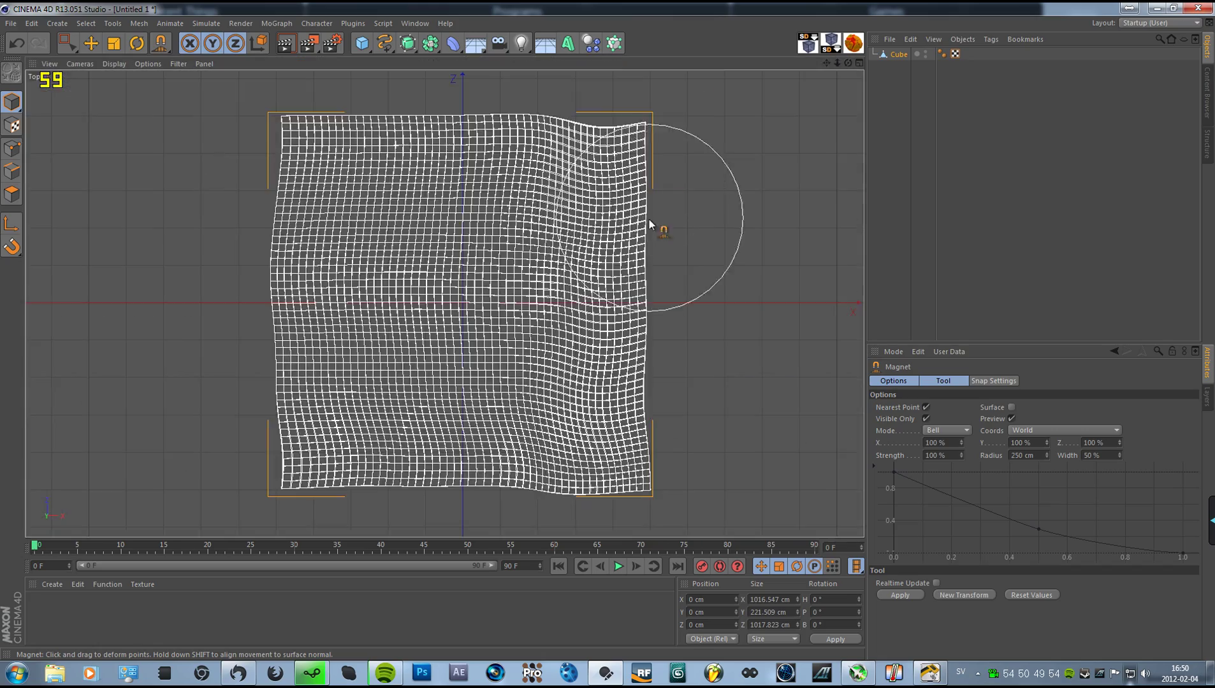
pyautogui.click(86, 23)
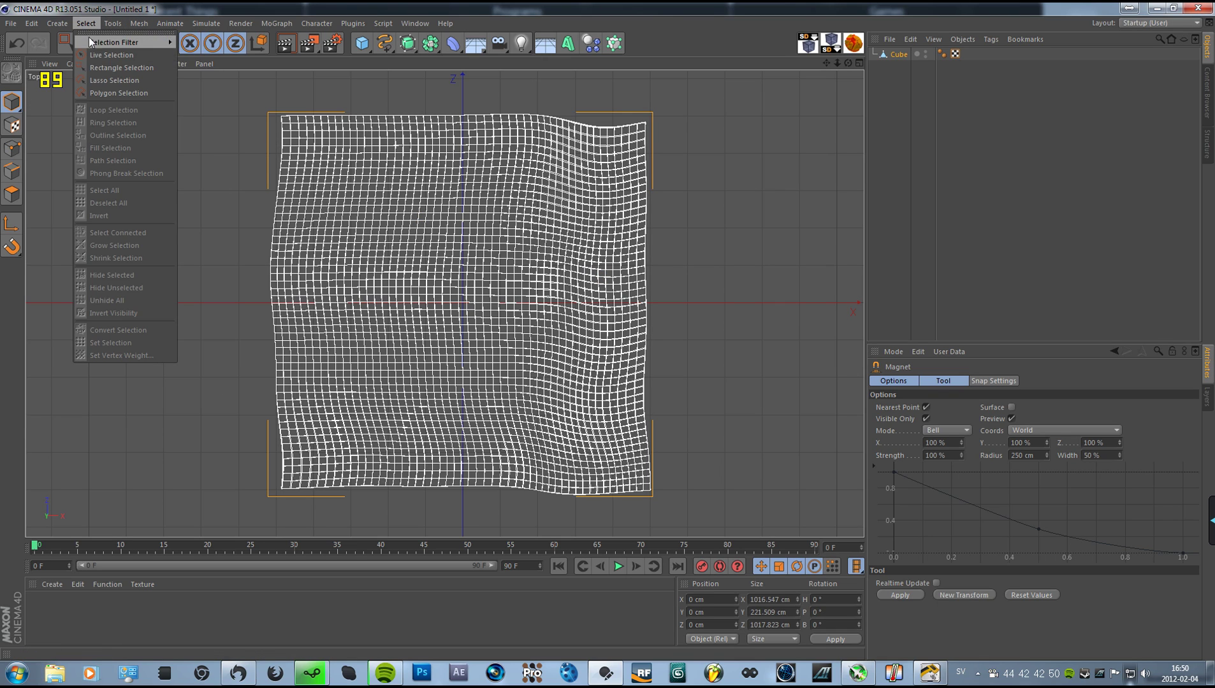
# Select all of the wavy slab's polygons with a rectangle marquee in polygon mode.
pyautogui.click(102, 68)
pyautogui.moveTo(416, 203); pyautogui.dragTo(704, 553)
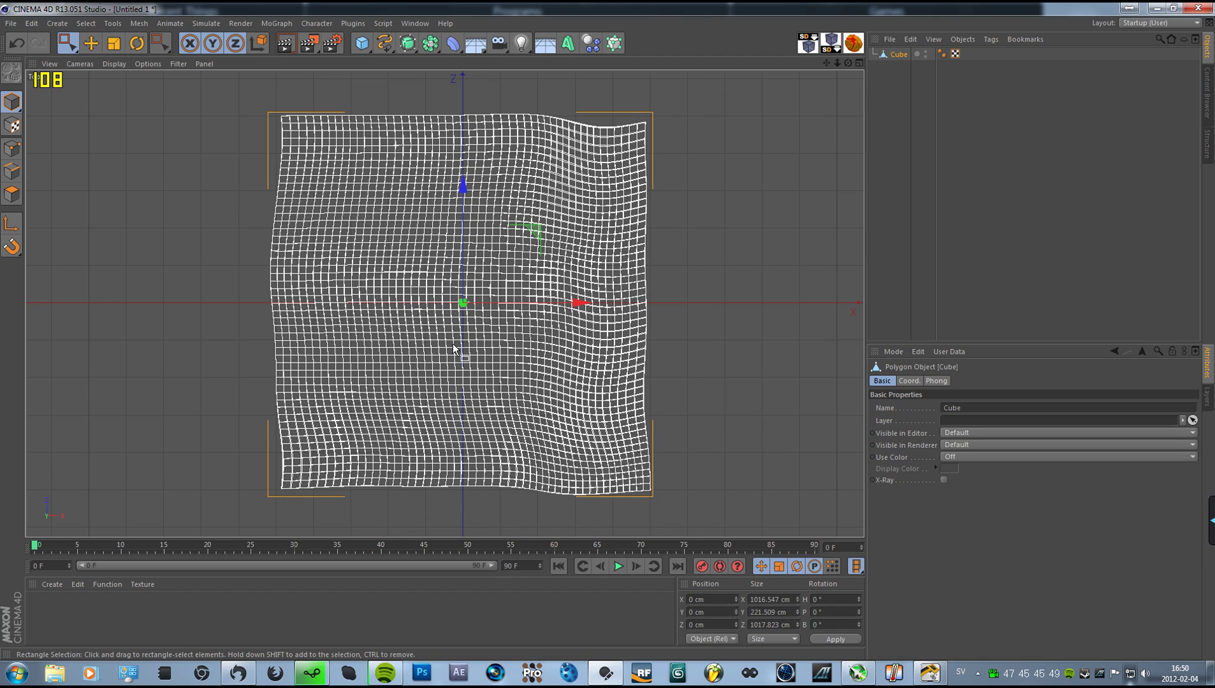
pyautogui.click(12, 195)
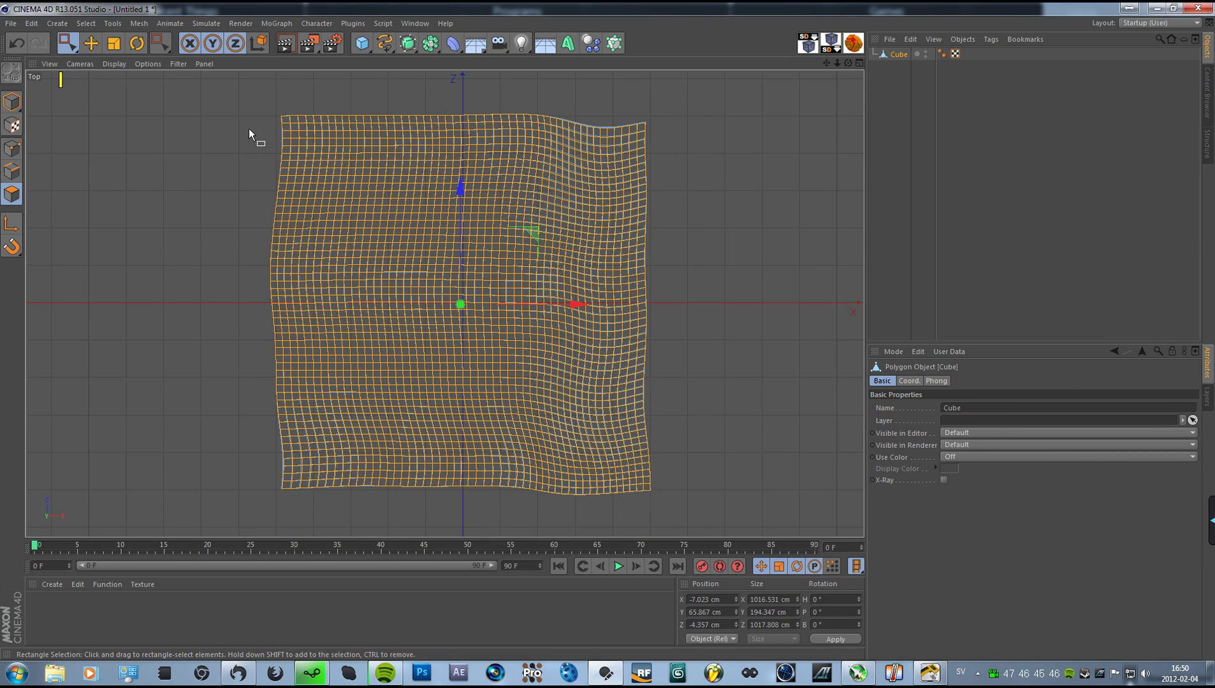
pyautogui.moveTo(217, 76); pyautogui.dragTo(740, 523)
pyautogui.press('F1')
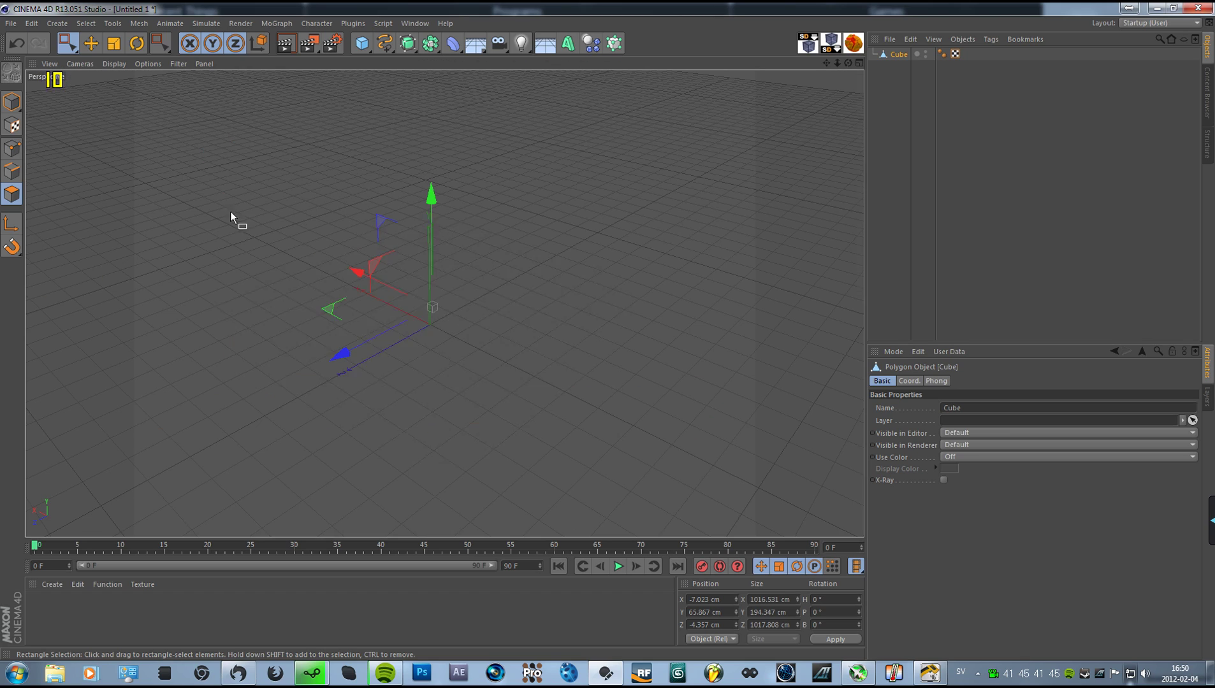
pyautogui.keyDown('alt'); pyautogui.moveTo(539, 374); pyautogui.dragTo(547, 373); pyautogui.keyUp('alt')
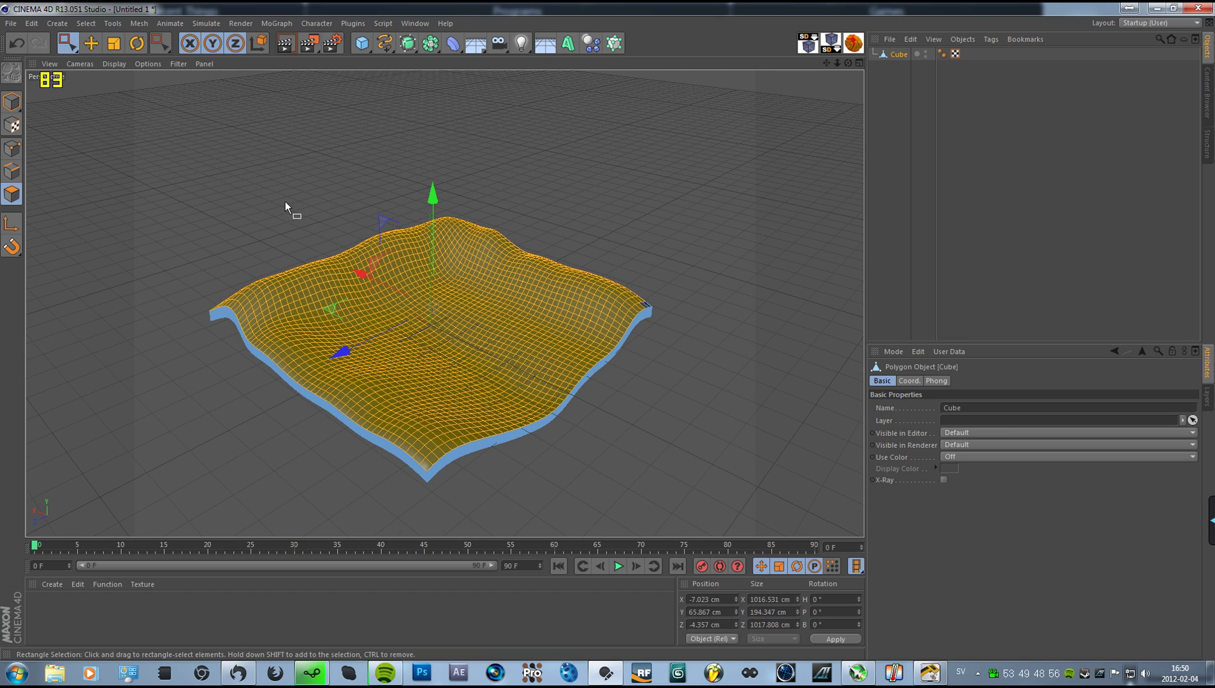
# Add hair to the selected polygons and view it from a near side-on angle.
pyautogui.click(204, 24)
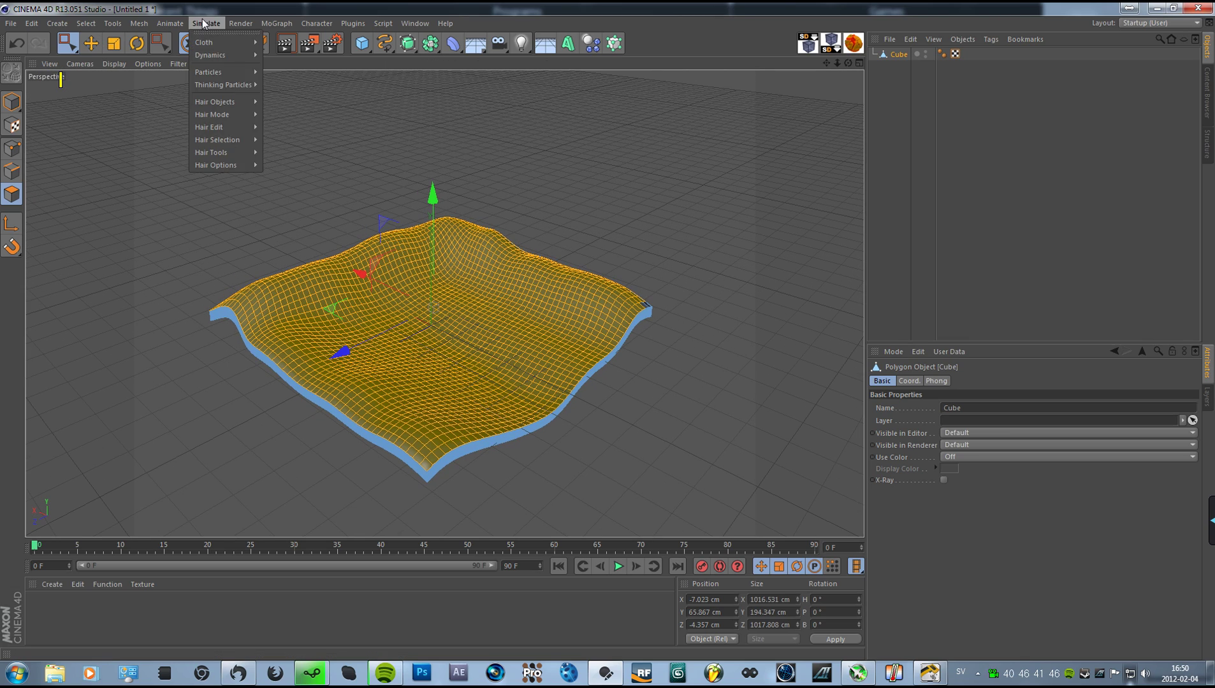
pyautogui.moveTo(223, 102)
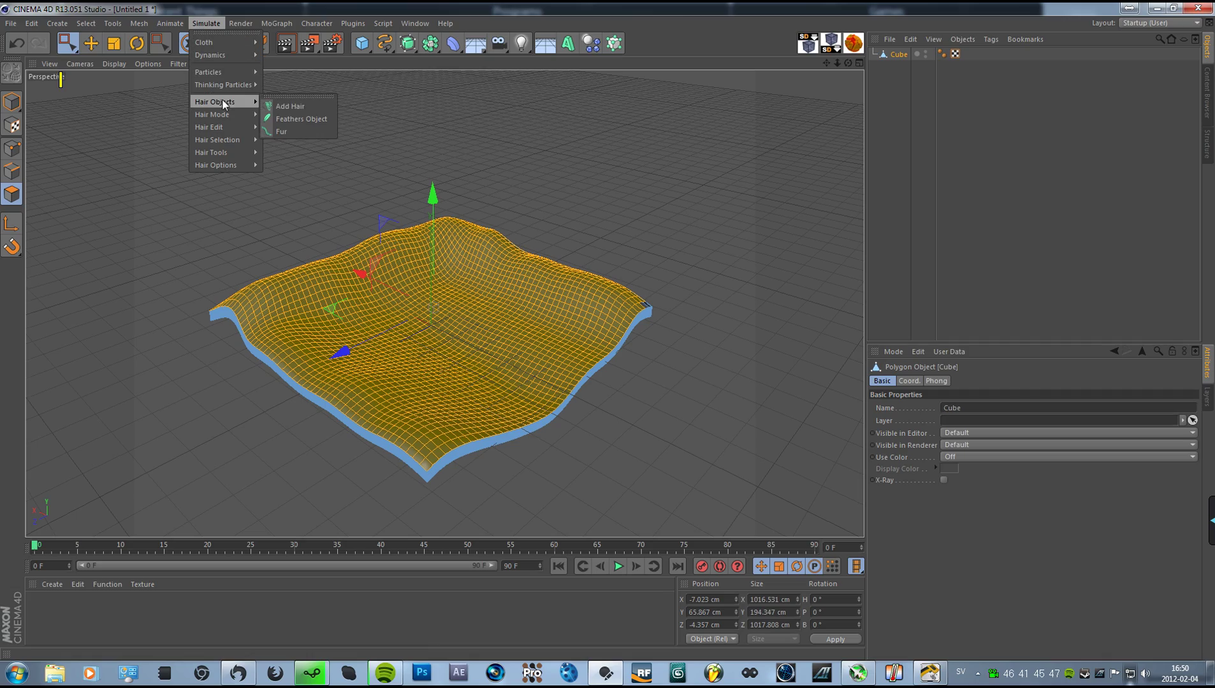
pyautogui.click(300, 106)
pyautogui.scroll(2, 412, 326)
pyautogui.moveTo(510, 356)
pyautogui.keyDown('alt'); pyautogui.mouseDown(button='middle')
pyautogui.moveTo(454, 306)
pyautogui.moveTo(505, 365)
pyautogui.mouseUp(button='middle'); pyautogui.keyUp('alt')
pyautogui.keyDown('alt'); pyautogui.moveTo(505, 365); pyautogui.dragTo(446, 371); pyautogui.keyUp('alt')
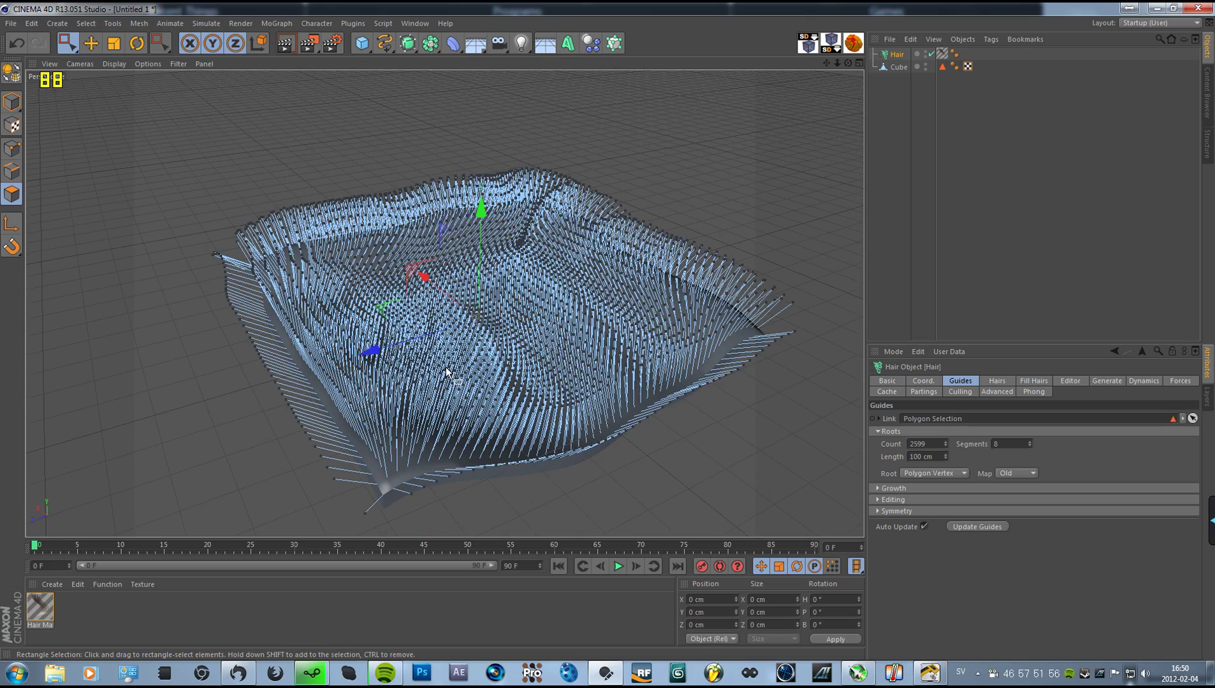
pyautogui.keyDown('alt'); pyautogui.moveTo(507, 312); pyautogui.dragTo(472, 387); pyautogui.keyUp('alt')
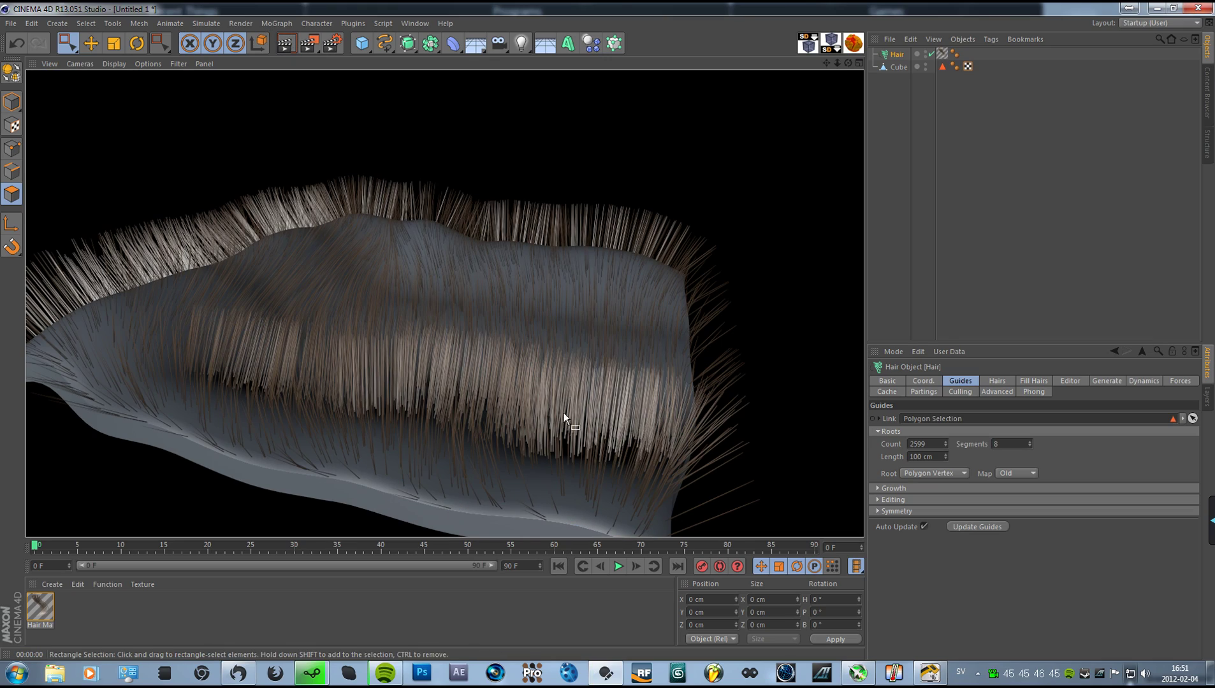
# Set the hair Count to 20000 and the guide Length to 35 cm.
pyautogui.click(646, 352)
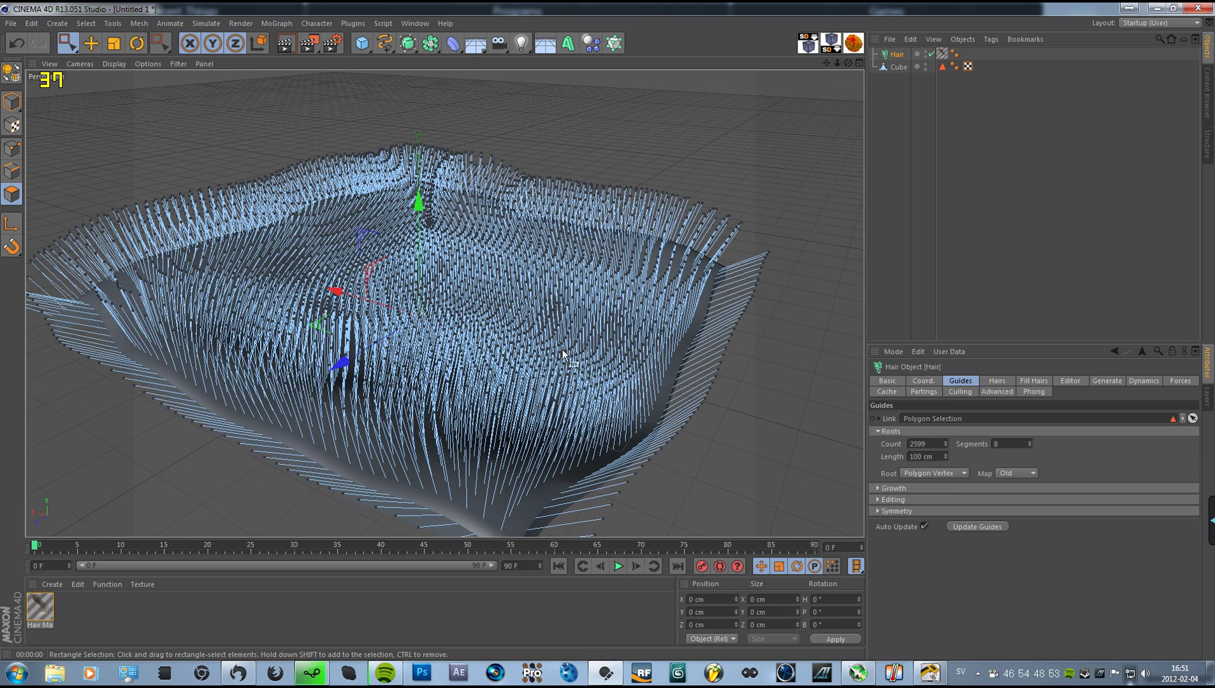
pyautogui.click(997, 381)
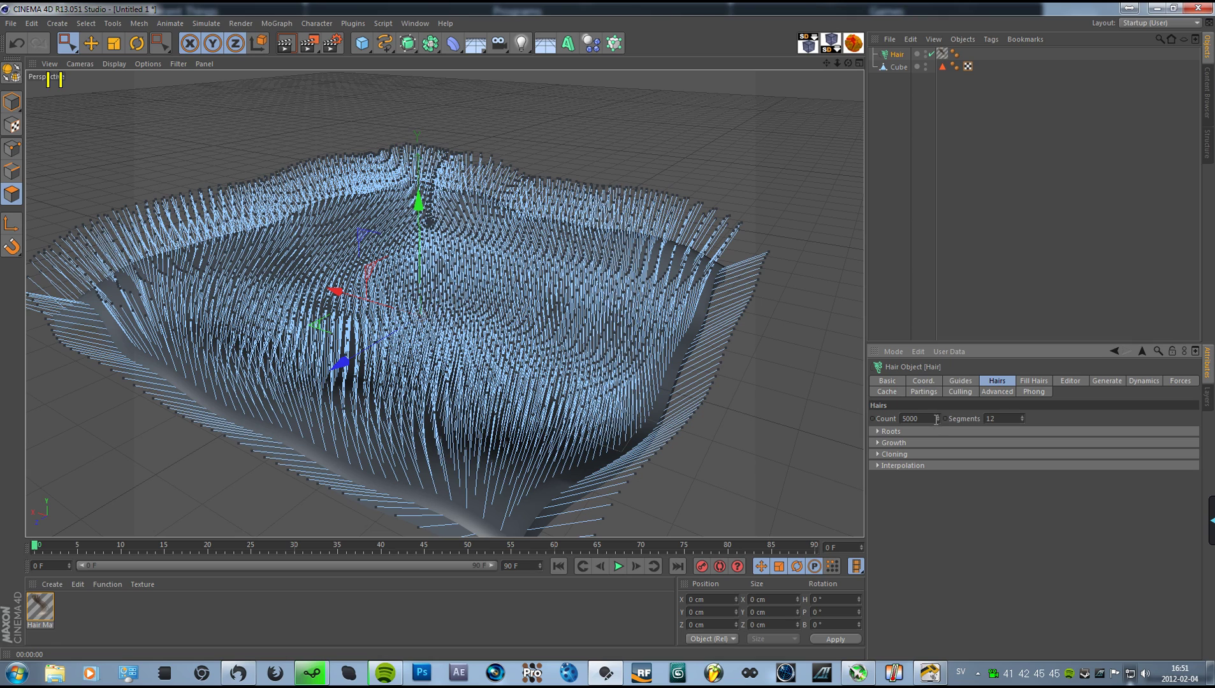
pyautogui.moveTo(936, 418); pyautogui.dragTo(938, 403)
pyautogui.write('20000')
pyautogui.click(971, 380)
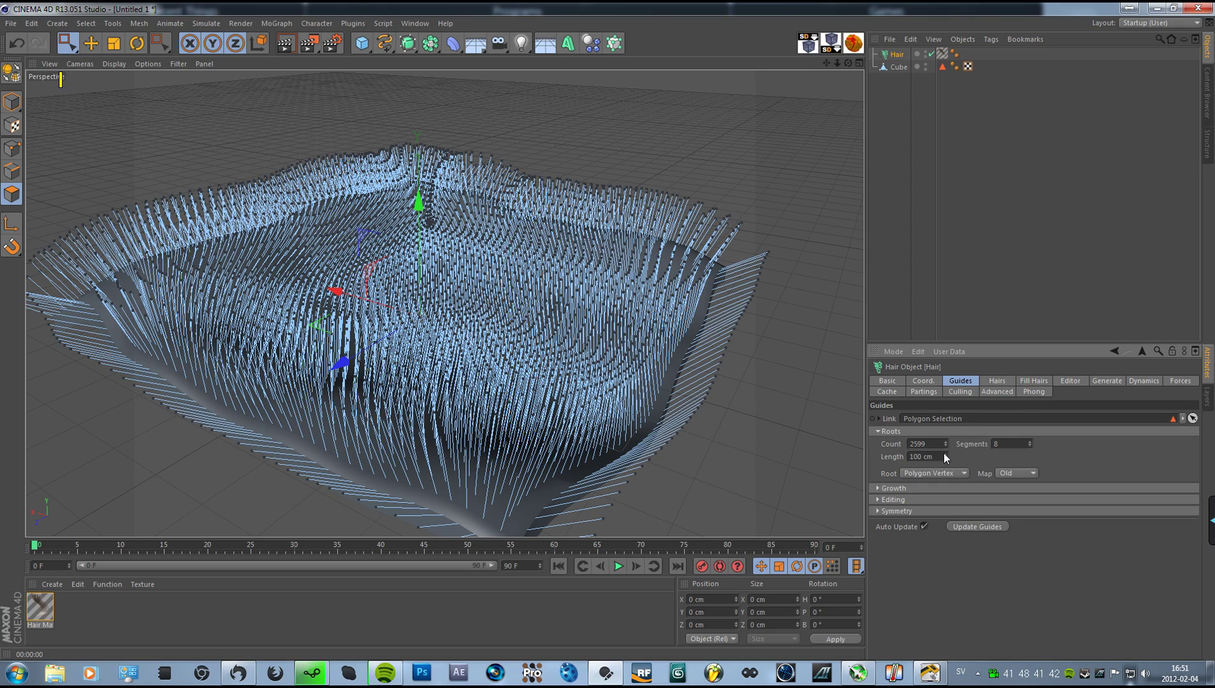
pyautogui.moveTo(945, 457); pyautogui.dragTo(911, 456)
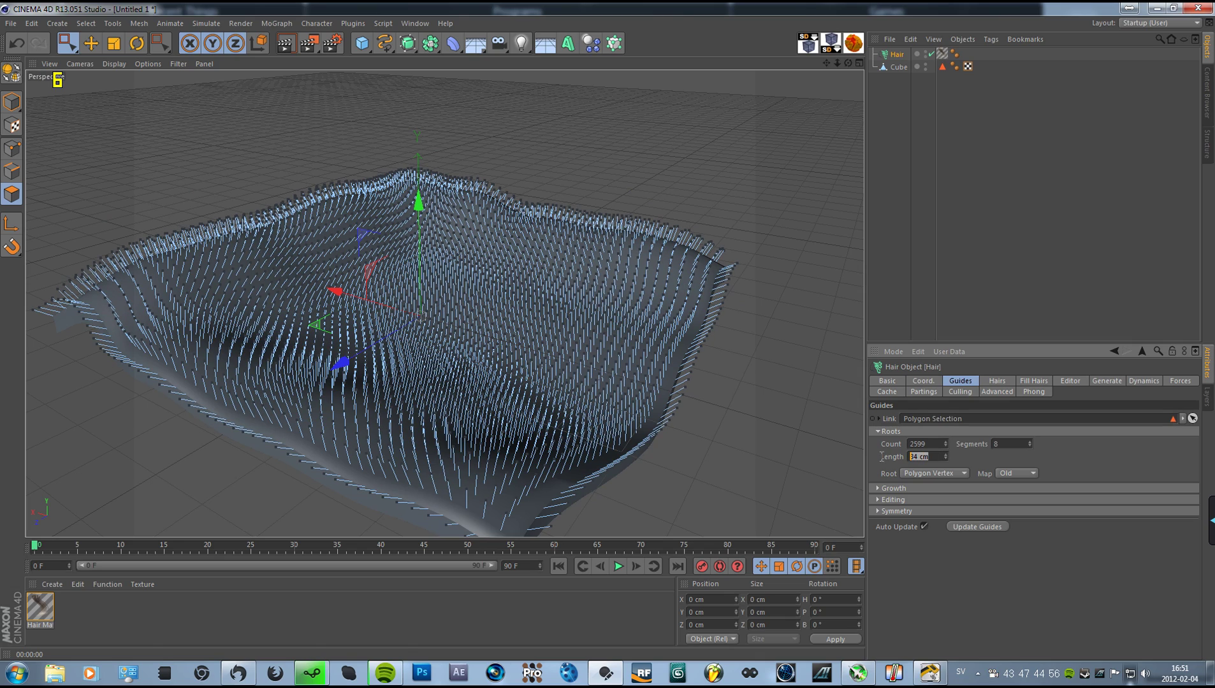
pyautogui.click(737, 458)
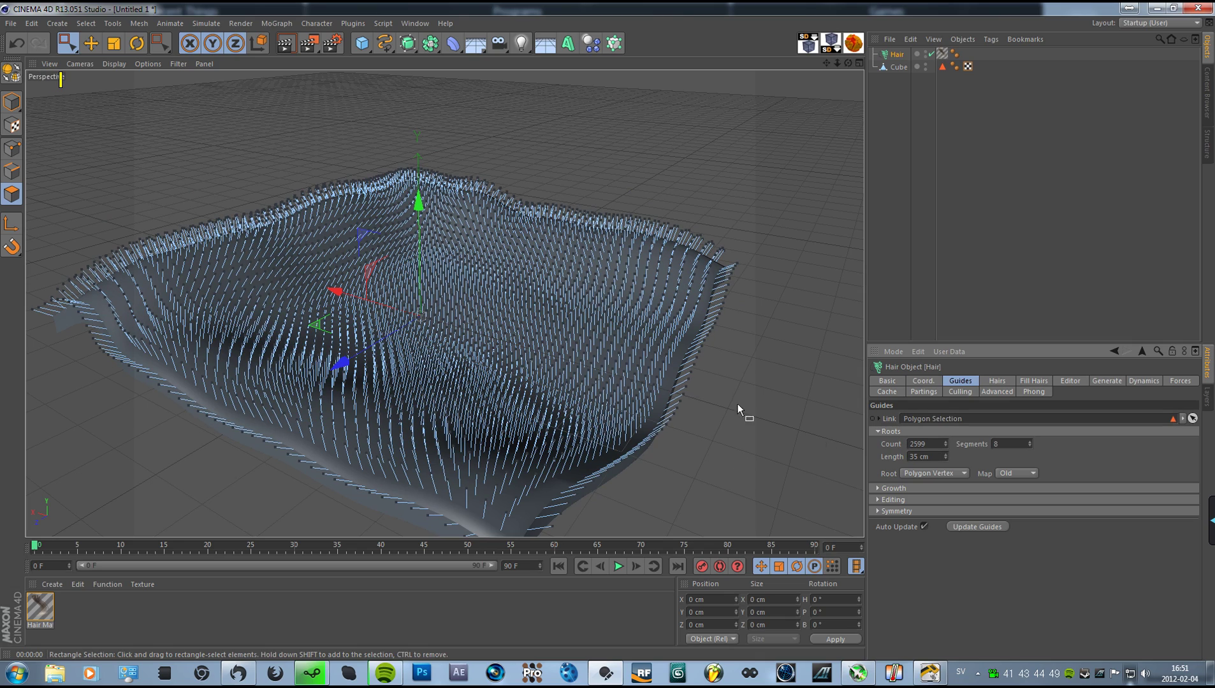
# Render previews of the shorter hair from an angled view and from above.
pyautogui.keyDown('alt'); pyautogui.moveTo(657, 376); pyautogui.dragTo(588, 353); pyautogui.keyUp('alt')
pyautogui.scroll(2, 538, 337)
pyautogui.click(285, 43)
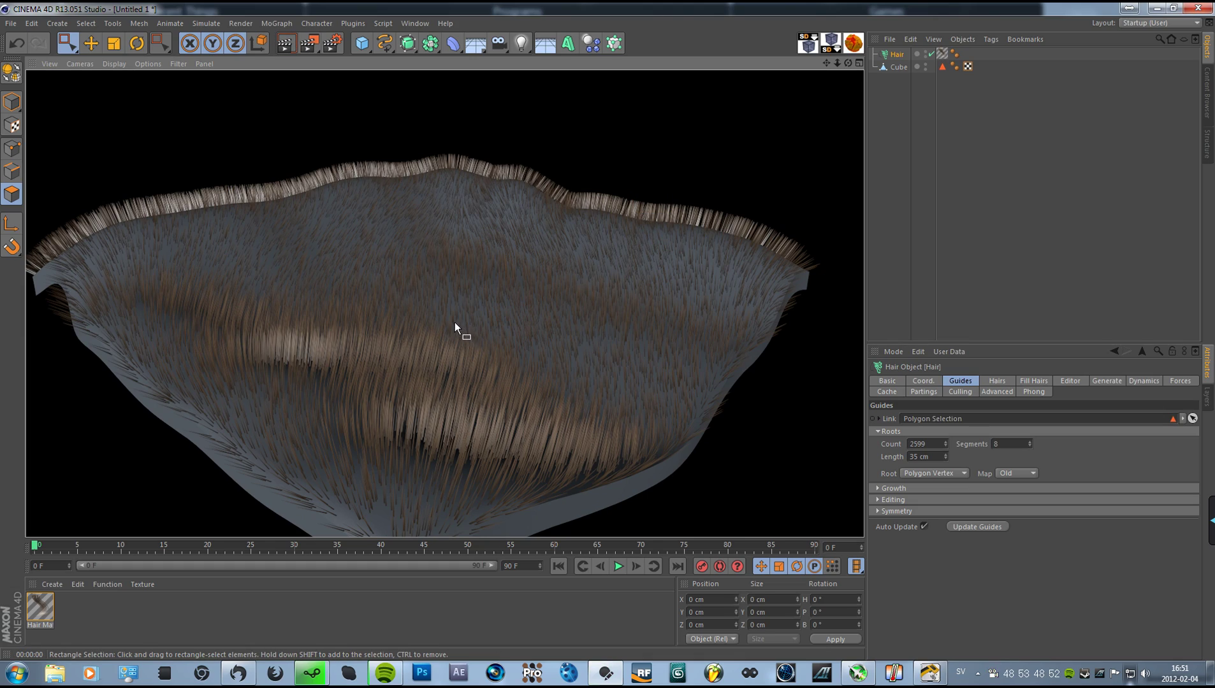
pyautogui.keyDown('alt'); pyautogui.moveTo(491, 191); pyautogui.dragTo(493, 292); pyautogui.keyUp('alt')
pyautogui.keyDown('alt'); pyautogui.moveTo(494, 292); pyautogui.dragTo(451, 325, button='middle'); pyautogui.keyUp('alt')
pyautogui.click(286, 43)
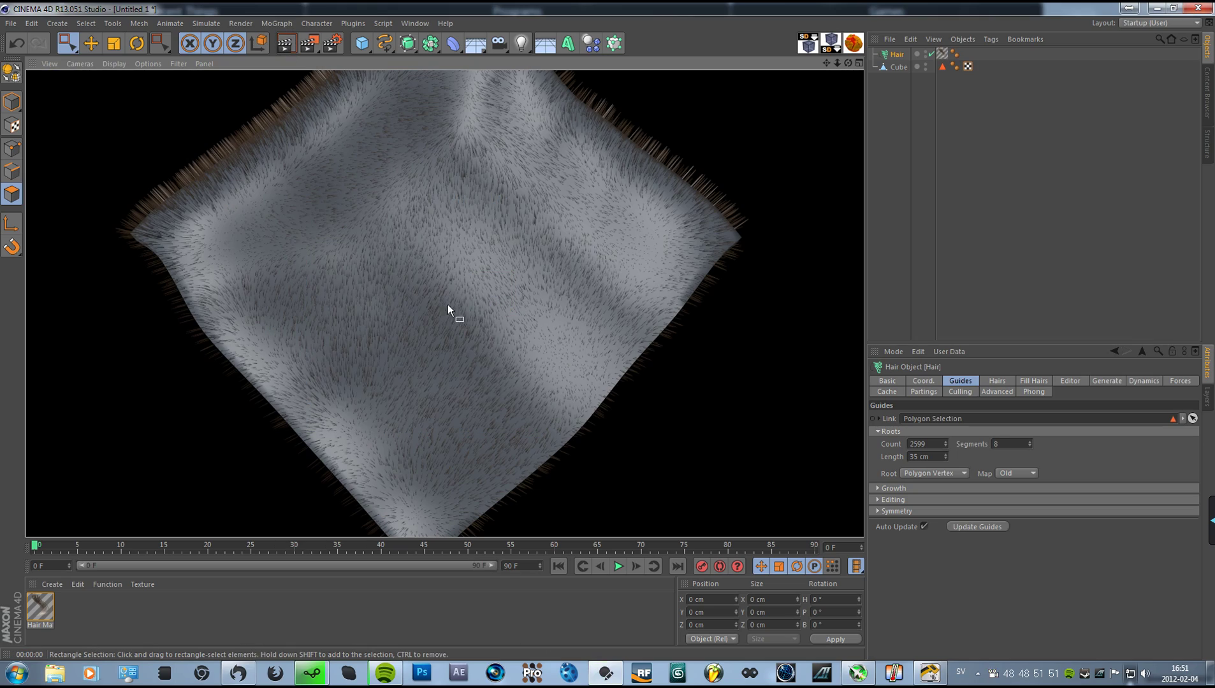
# Change the Hair object's Count from 20000 to 50000 and orbit around the denser fur.
pyautogui.click(475, 320)
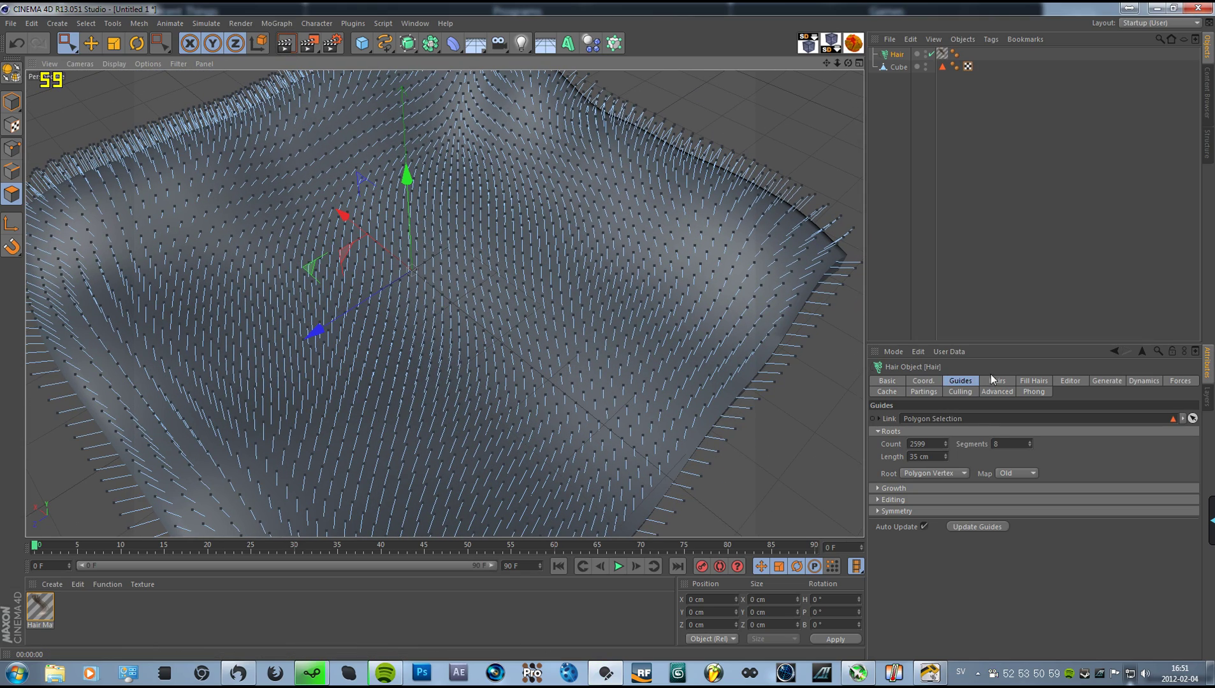
pyautogui.click(995, 383)
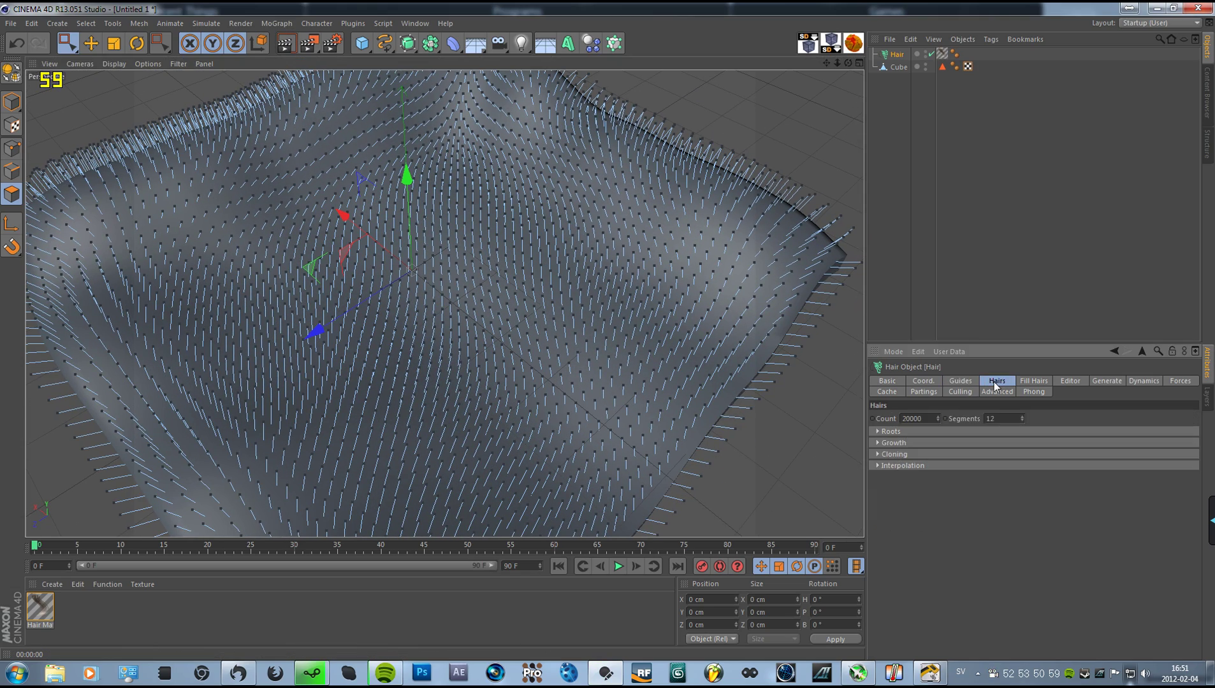
pyautogui.moveTo(922, 418); pyautogui.dragTo(900, 417)
pyautogui.write('50000')
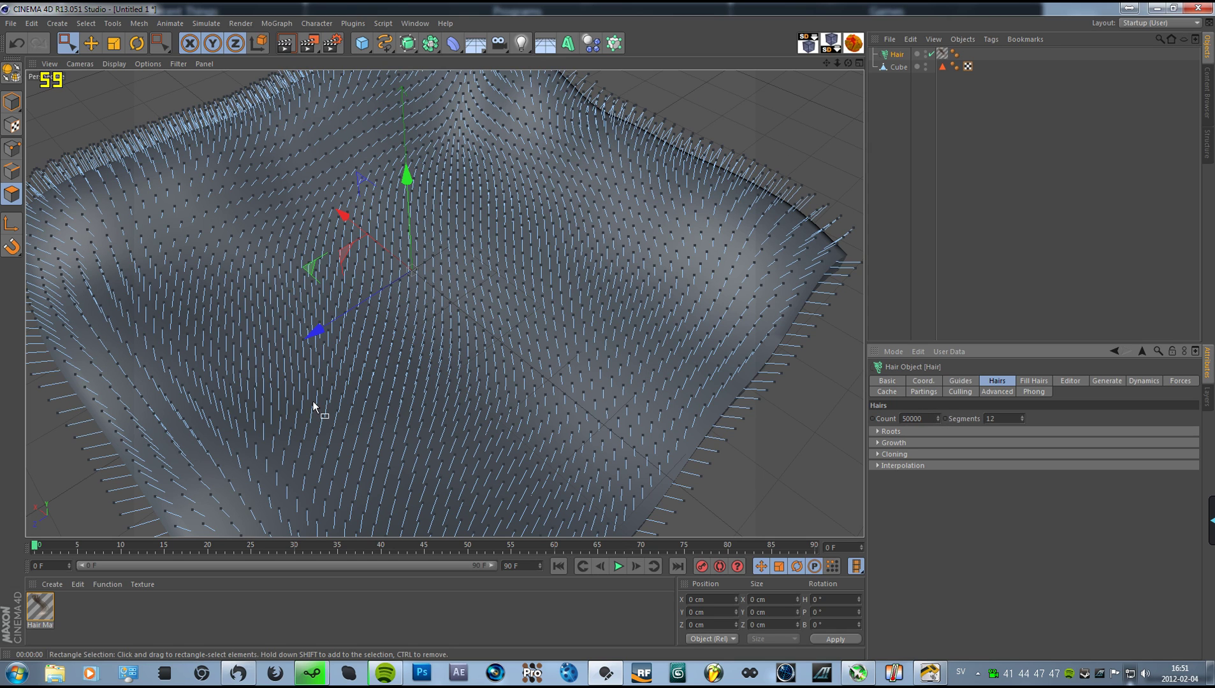
pyautogui.press('Return')
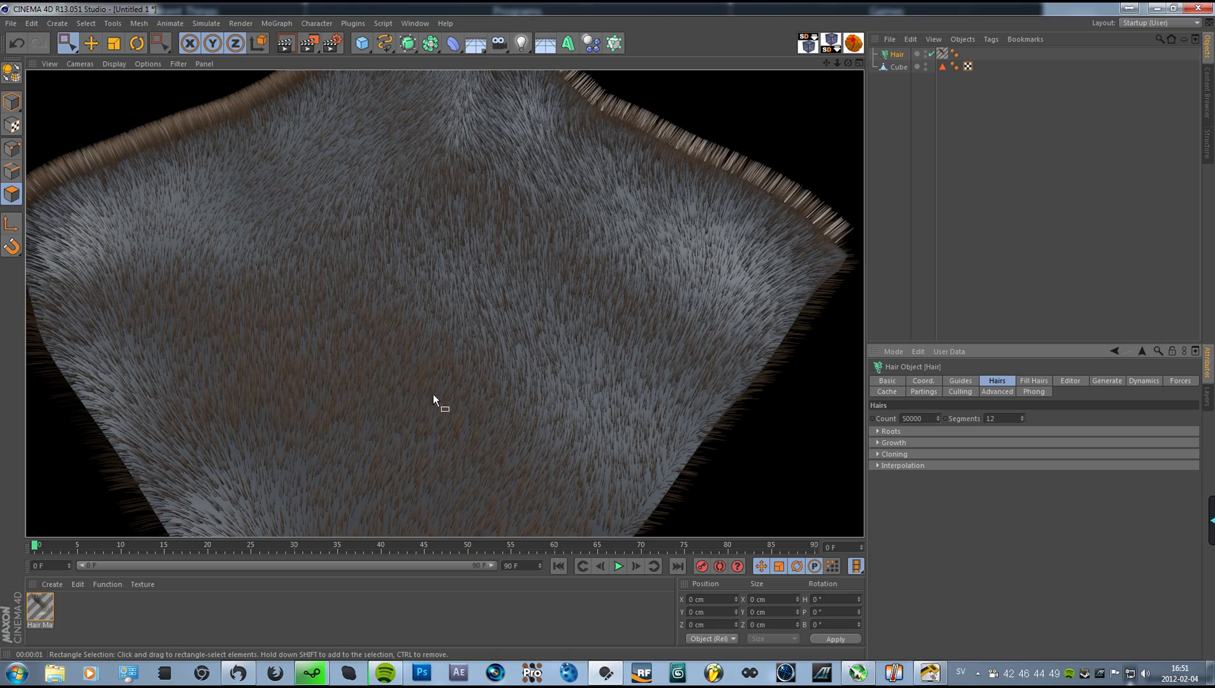
pyautogui.keyDown('alt'); pyautogui.moveTo(487, 418); pyautogui.dragTo(455, 323); pyautogui.keyUp('alt')
pyautogui.keyDown('alt'); pyautogui.moveTo(470, 357); pyautogui.dragTo(434, 336, button='middle'); pyautogui.keyUp('alt')
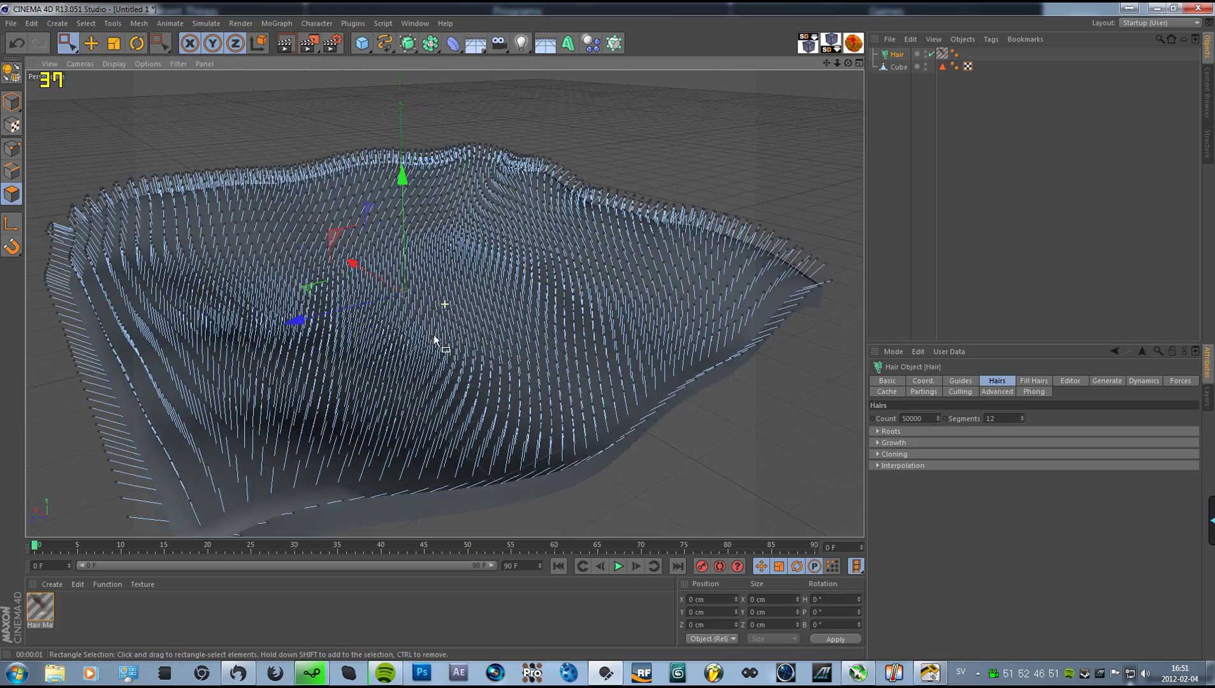
pyautogui.keyDown('alt'); pyautogui.moveTo(433, 341); pyautogui.dragTo(498, 396); pyautogui.keyUp('alt')
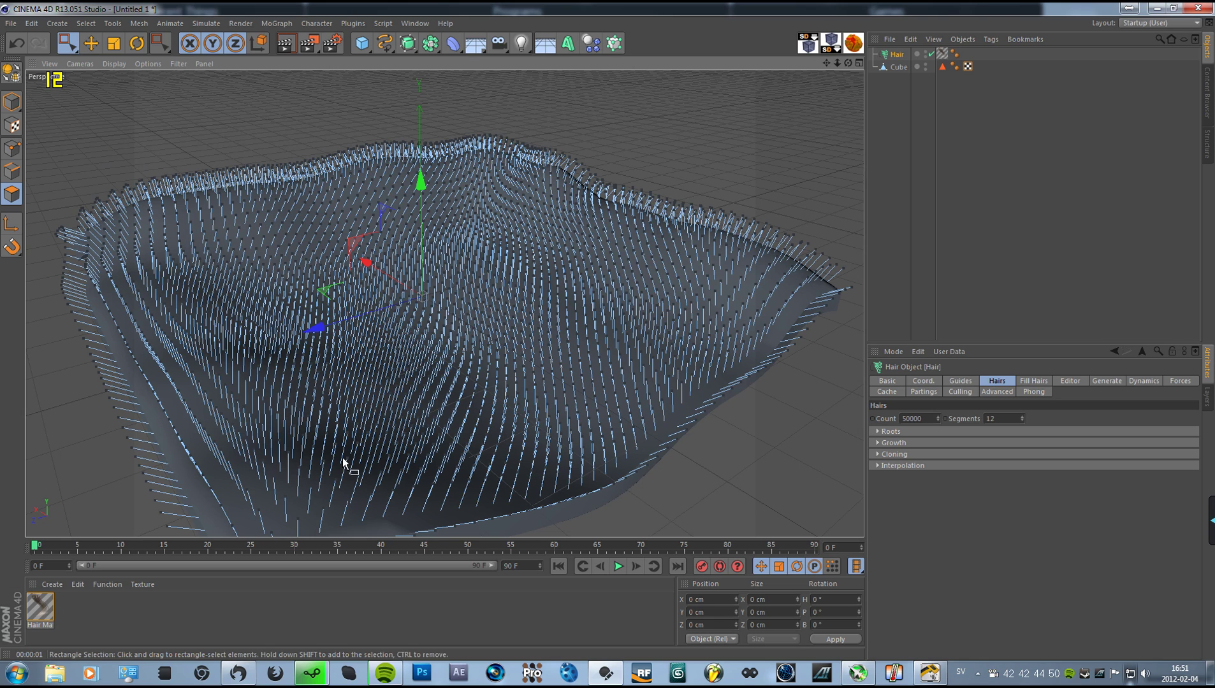
# Open Hair Mat and turn the colour gradient's root knot to a saturated green.
pyautogui.doubleClick(43, 617)
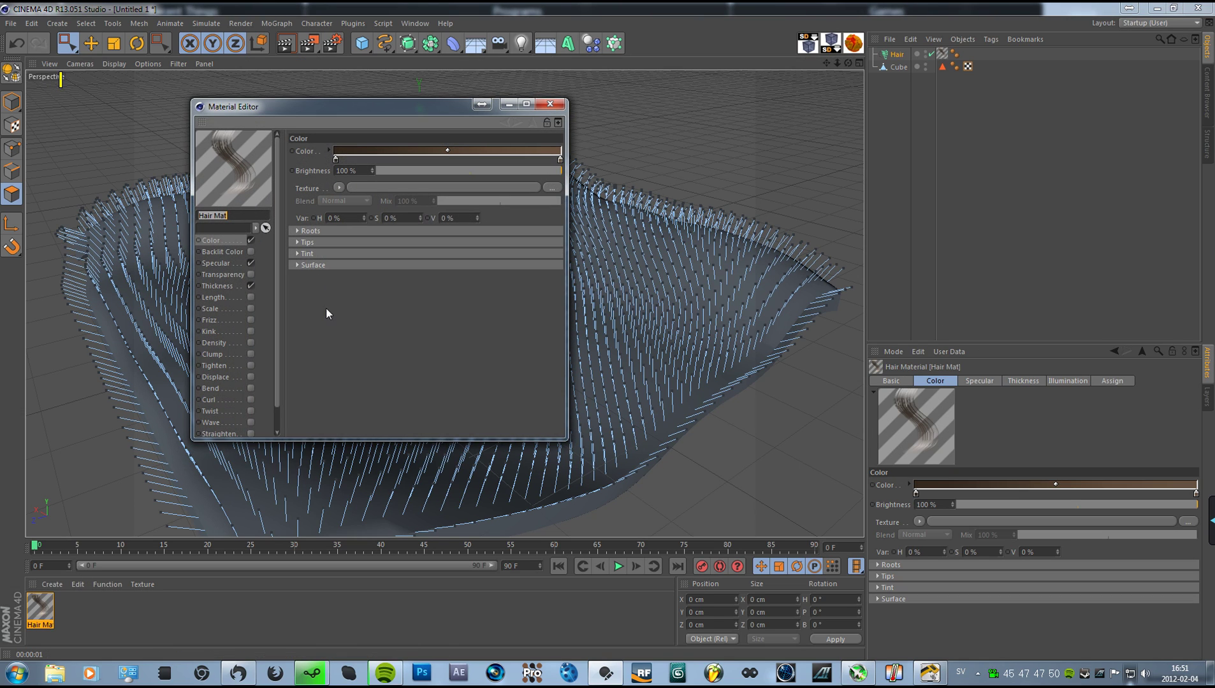
pyautogui.doubleClick(335, 160)
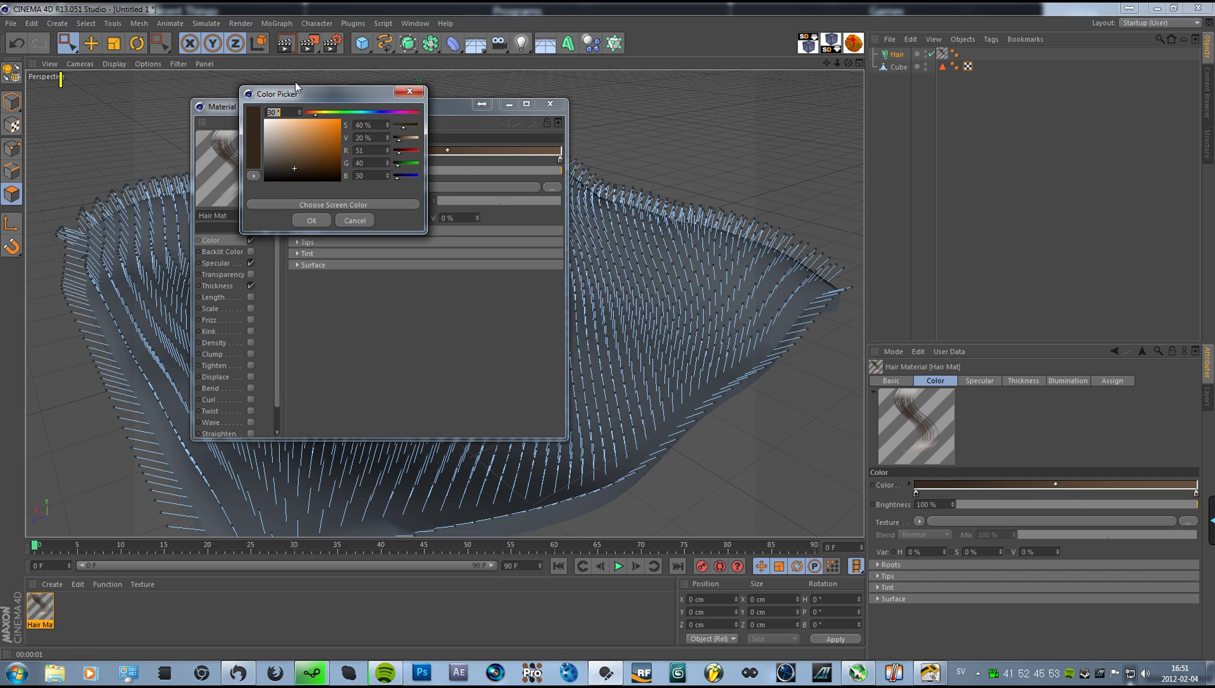
pyautogui.click(402, 94)
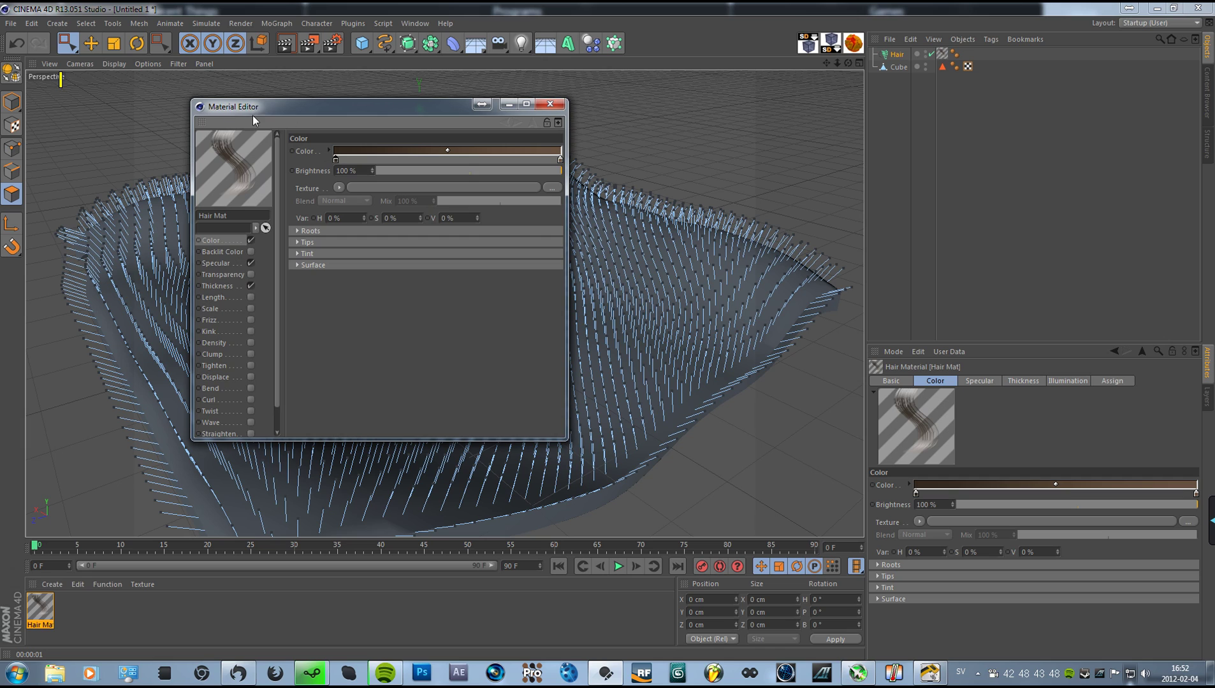
pyautogui.doubleClick(335, 159)
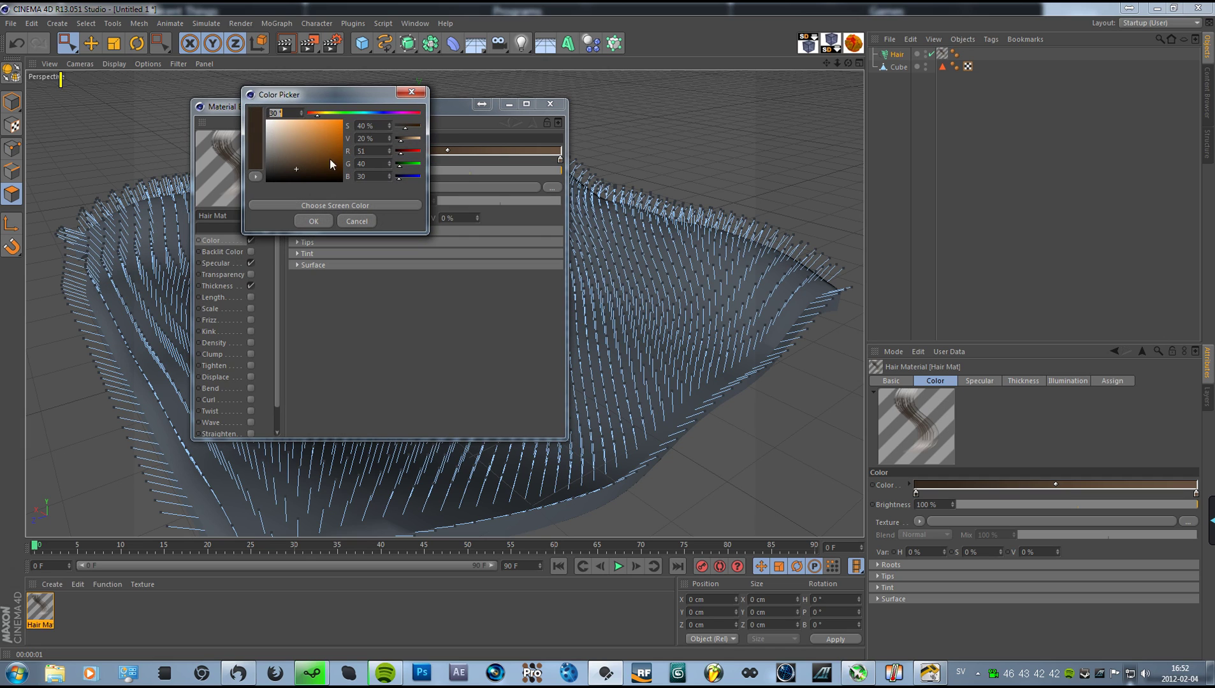
pyautogui.moveTo(340, 102); pyautogui.dragTo(408, 244)
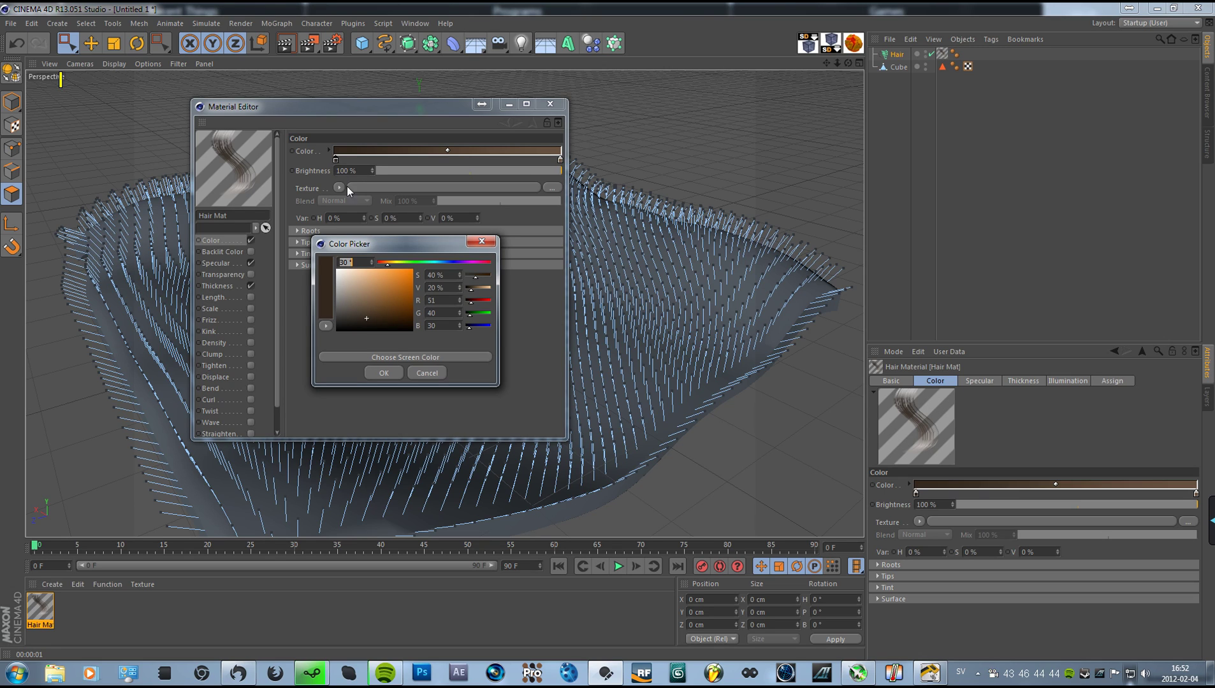
pyautogui.moveTo(415, 242); pyautogui.dragTo(408, 231)
pyautogui.click(413, 251)
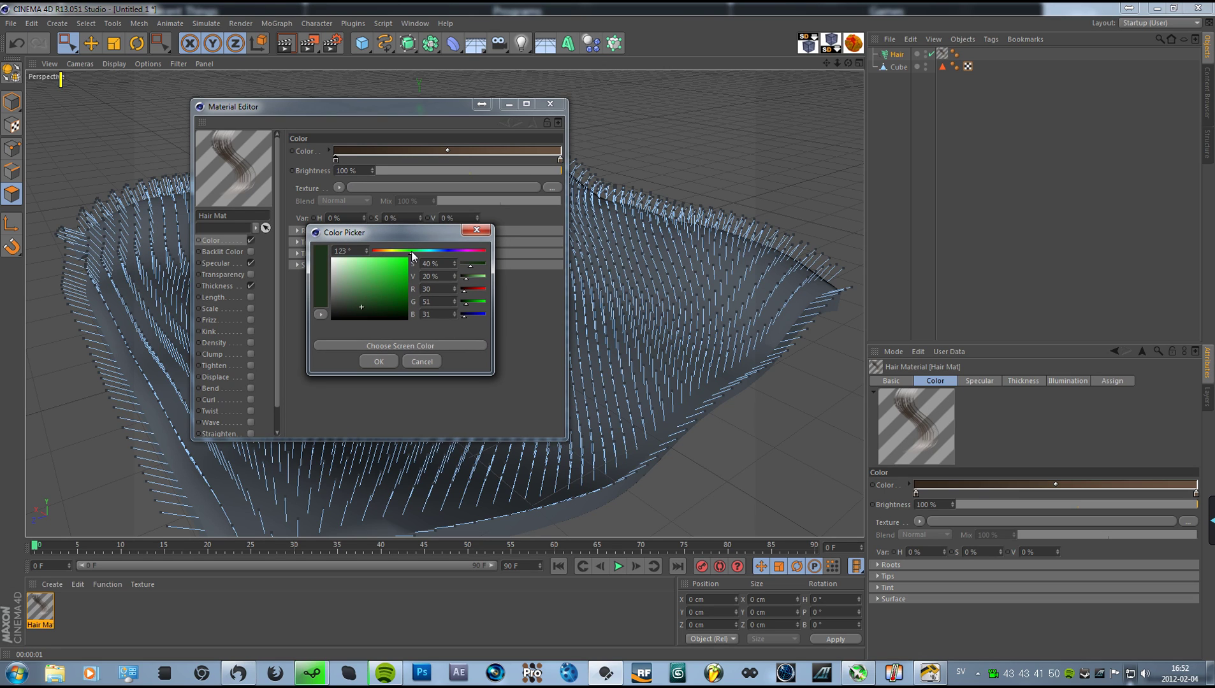
pyautogui.moveTo(370, 303)
pyautogui.mouseDown()
pyautogui.moveTo(378, 314)
pyautogui.moveTo(412, 281)
pyautogui.moveTo(452, 292)
pyautogui.mouseUp()
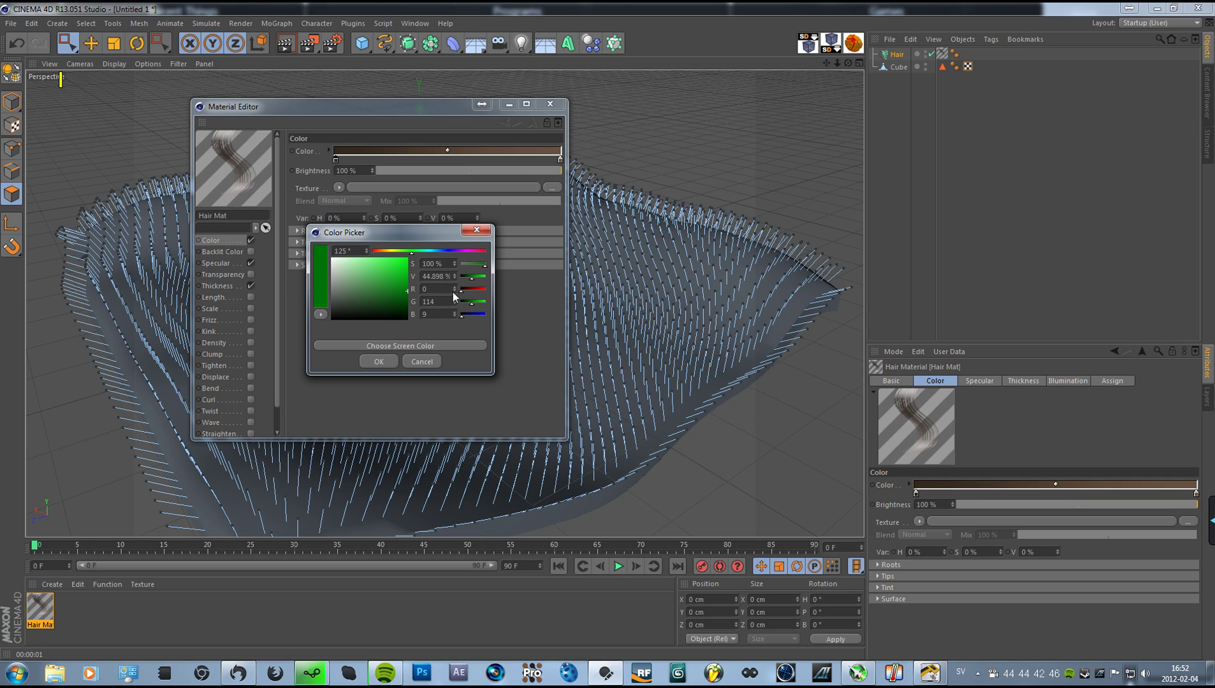
pyautogui.click(383, 363)
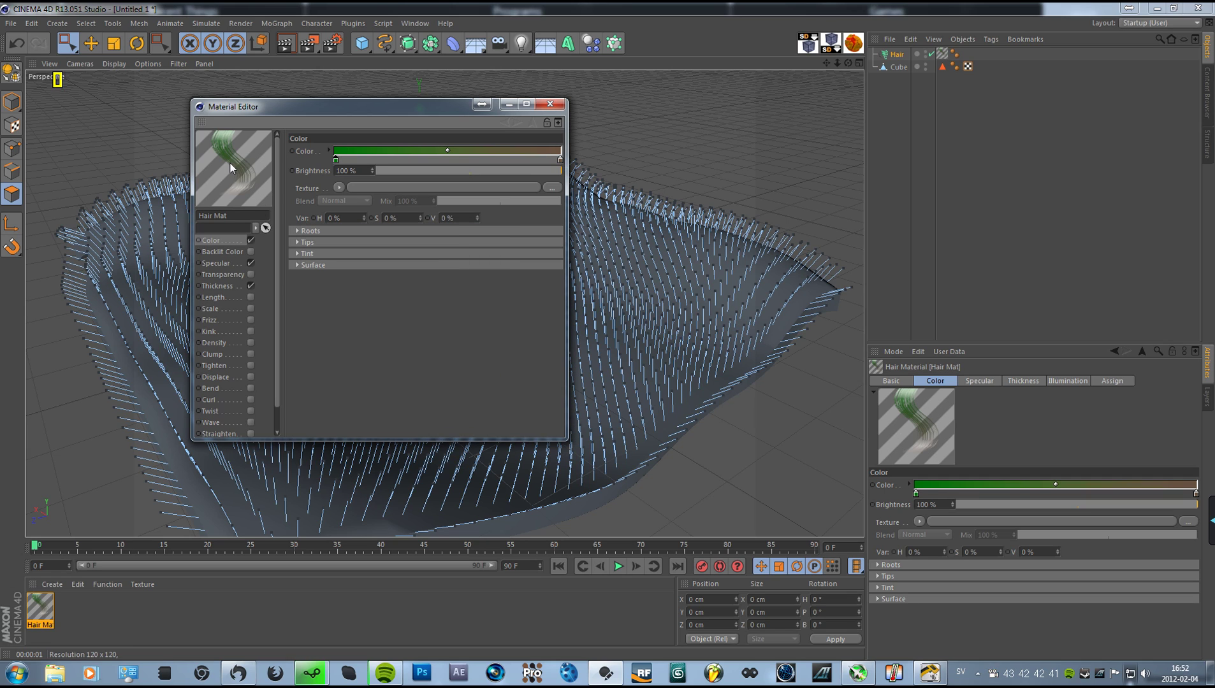
# Make the gradient's tip bright green, darken the root green, and close the editor.
pyautogui.doubleClick(560, 160)
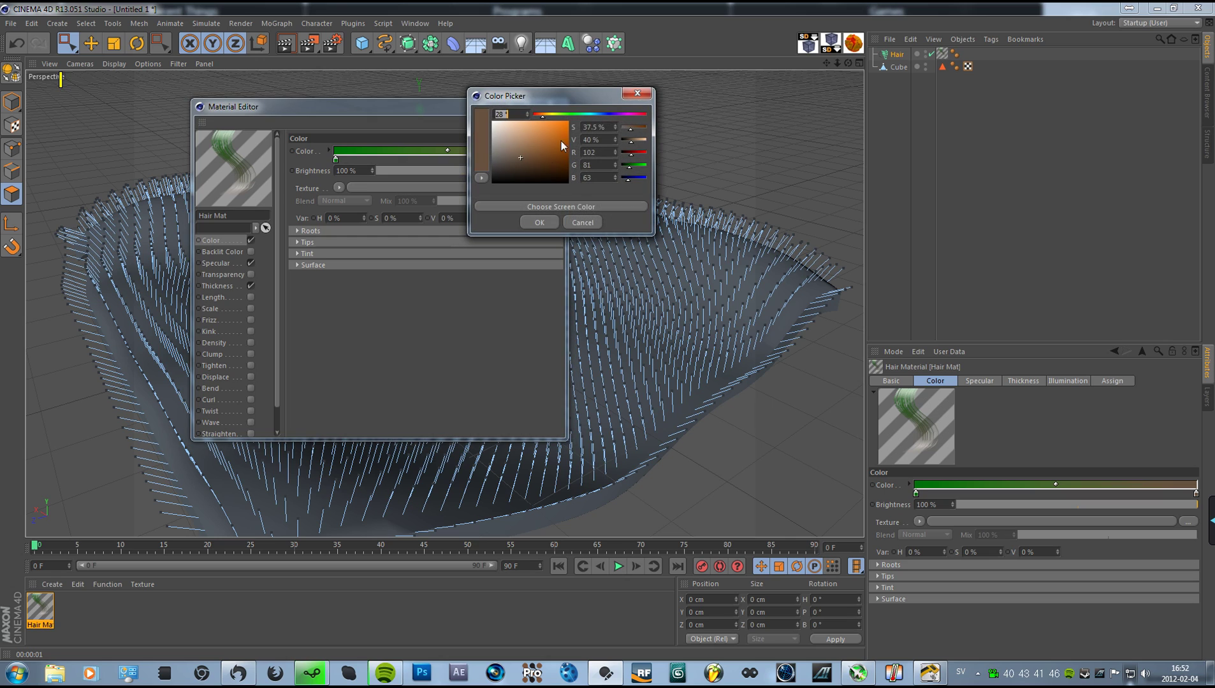
pyautogui.moveTo(577, 114); pyautogui.dragTo(556, 134)
pyautogui.click(539, 223)
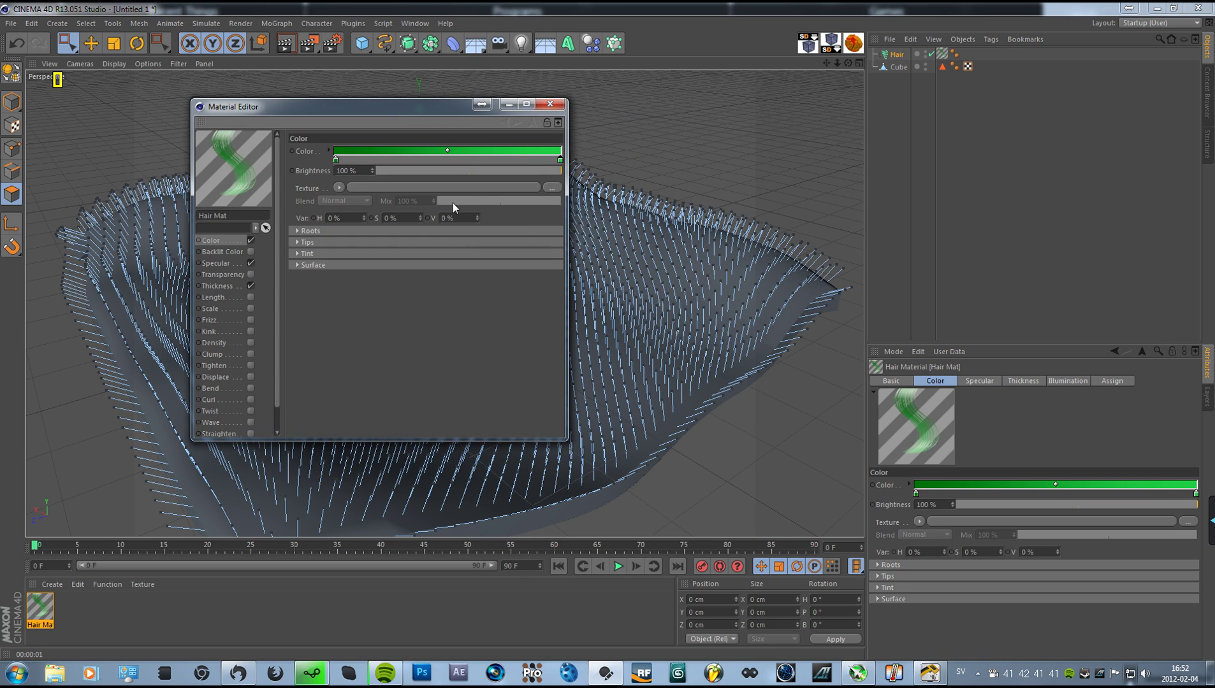
pyautogui.doubleClick(335, 159)
pyautogui.moveTo(335, 153); pyautogui.dragTo(330, 160)
pyautogui.click(313, 219)
pyautogui.click(543, 104)
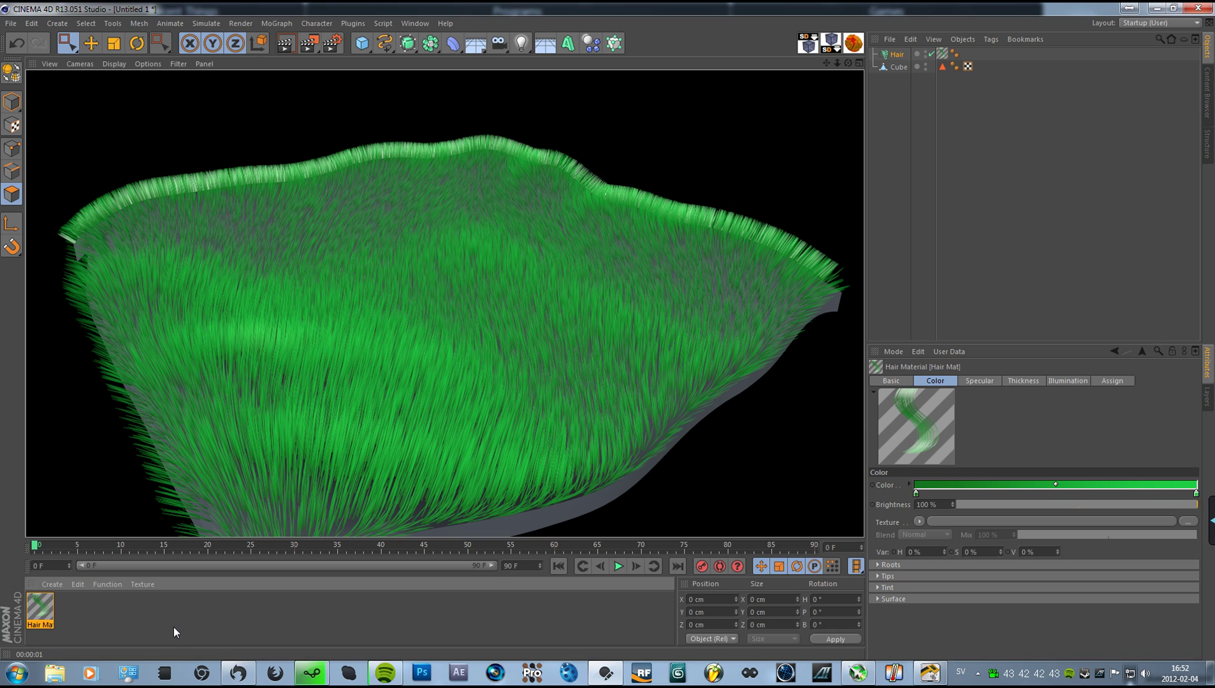
pyautogui.click(142, 612)
# Create a new material Mat and set its colour to brown.
pyautogui.doubleClick(99, 611)
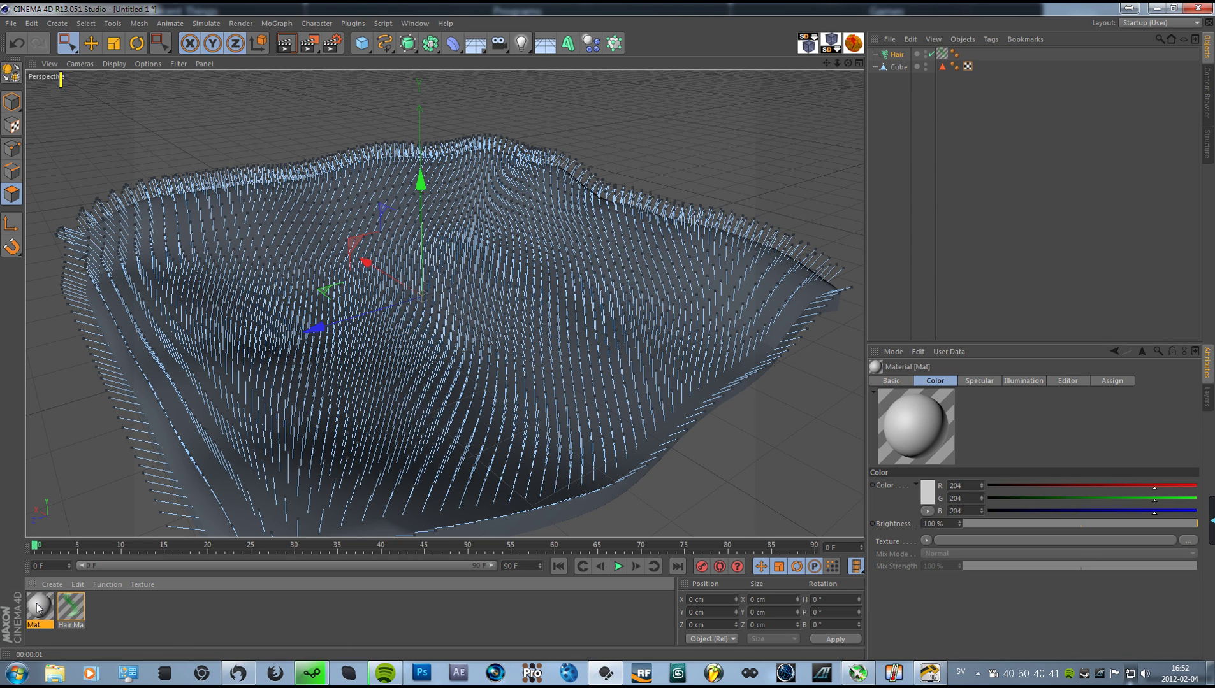
pyautogui.doubleClick(38, 608)
pyautogui.moveTo(270, 86); pyautogui.dragTo(336, 310)
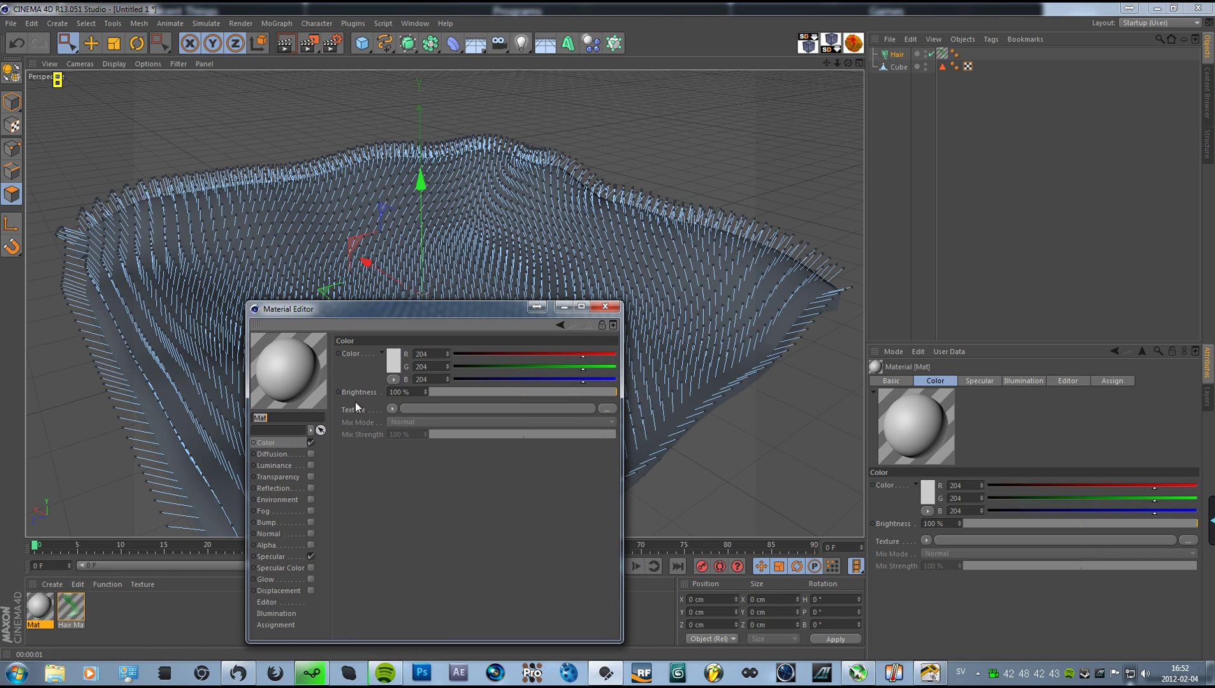
pyautogui.click(392, 369)
pyautogui.moveTo(380, 309)
pyautogui.mouseDown()
pyautogui.moveTo(426, 428)
pyautogui.moveTo(407, 436)
pyautogui.mouseUp()
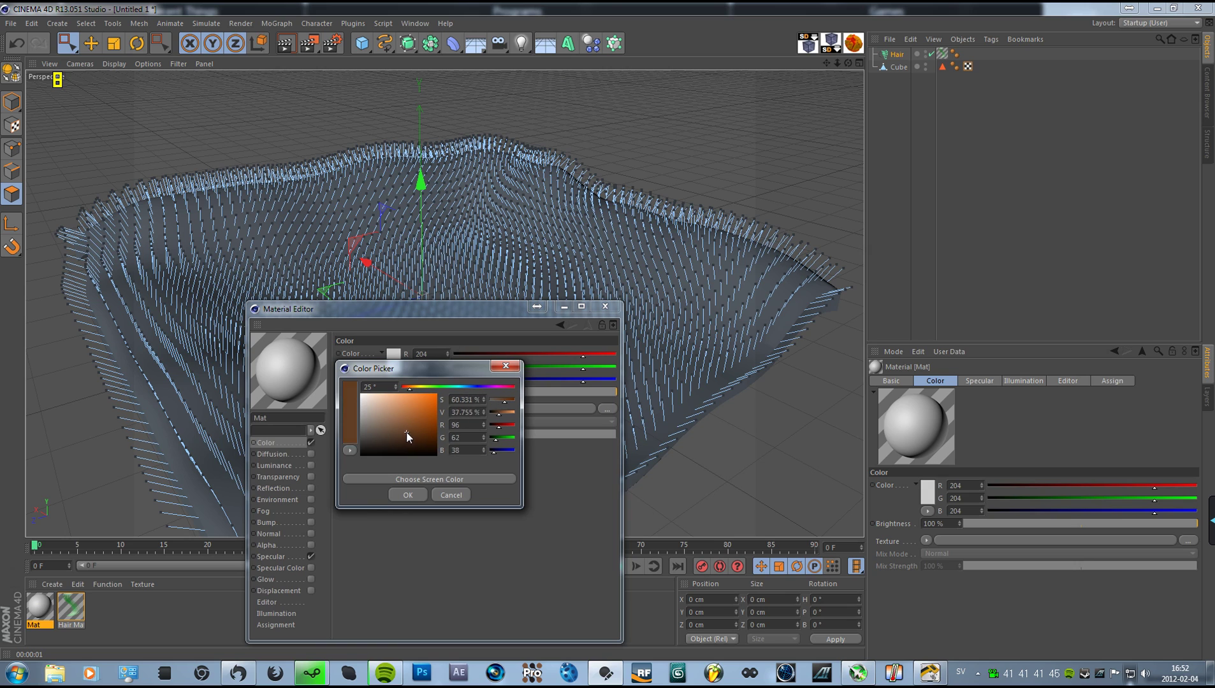
pyautogui.click(408, 495)
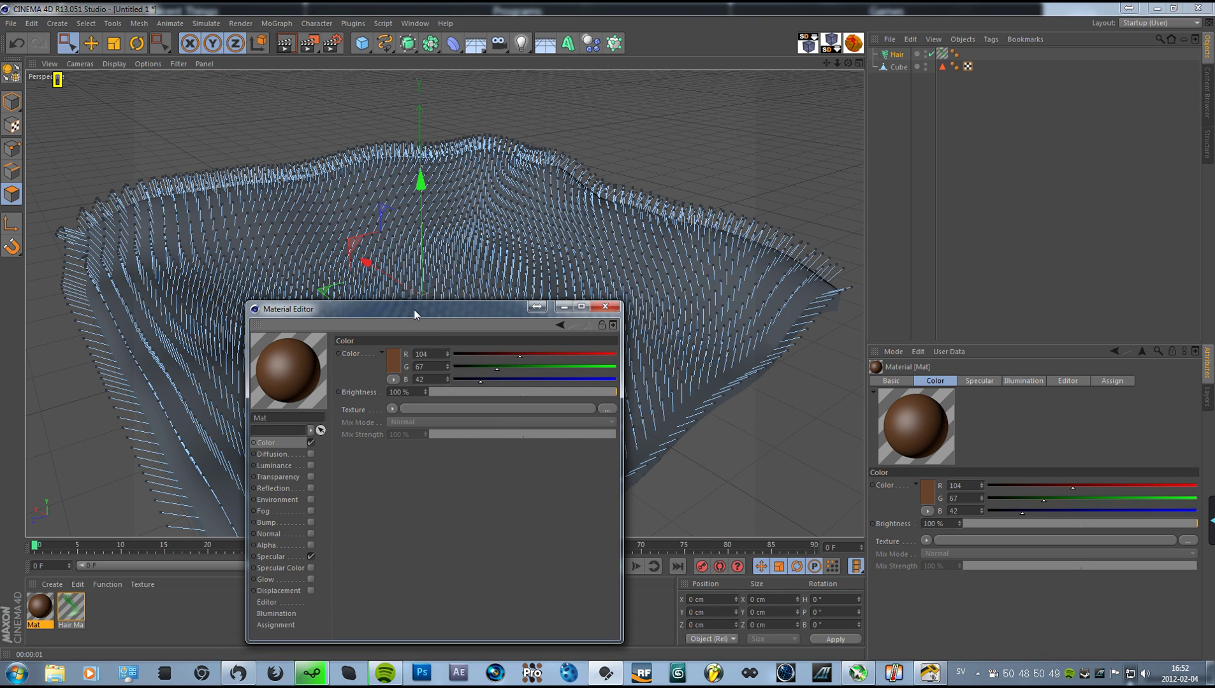
pyautogui.moveTo(413, 309); pyautogui.dragTo(476, 303)
# Create a second material Mat.1 coloured mid green, then apply brown Mat to the Cube.
pyautogui.doubleClick(179, 601)
pyautogui.click(664, 302)
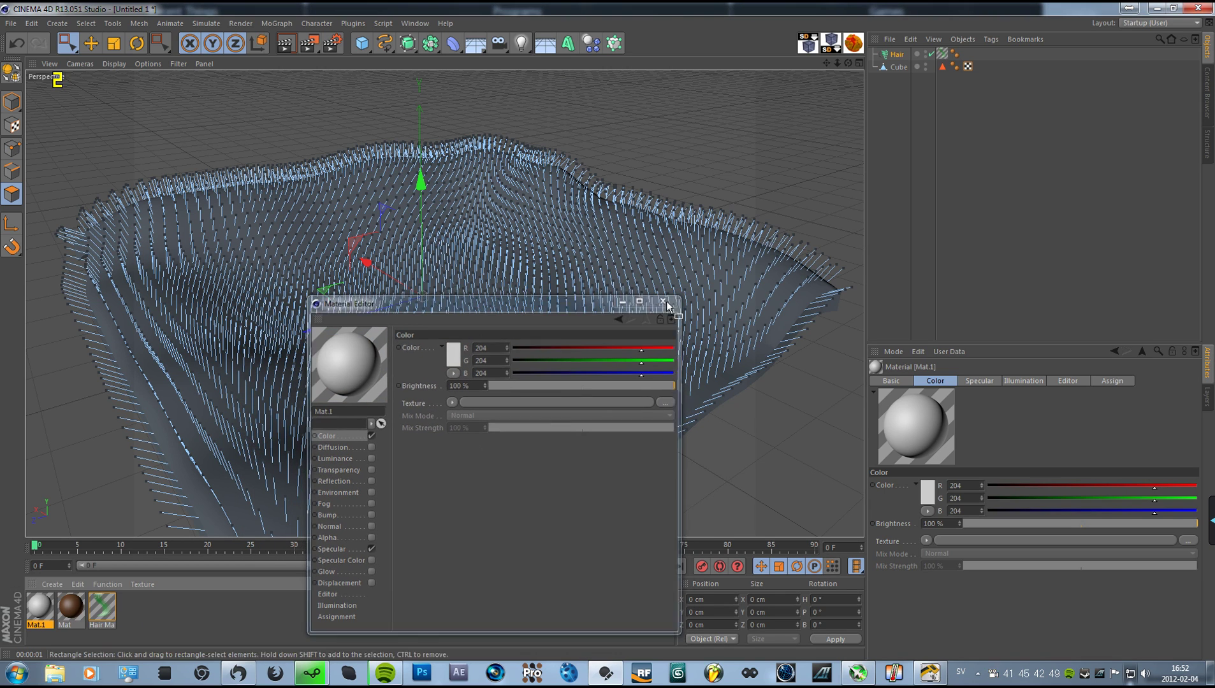
pyautogui.doubleClick(71, 609)
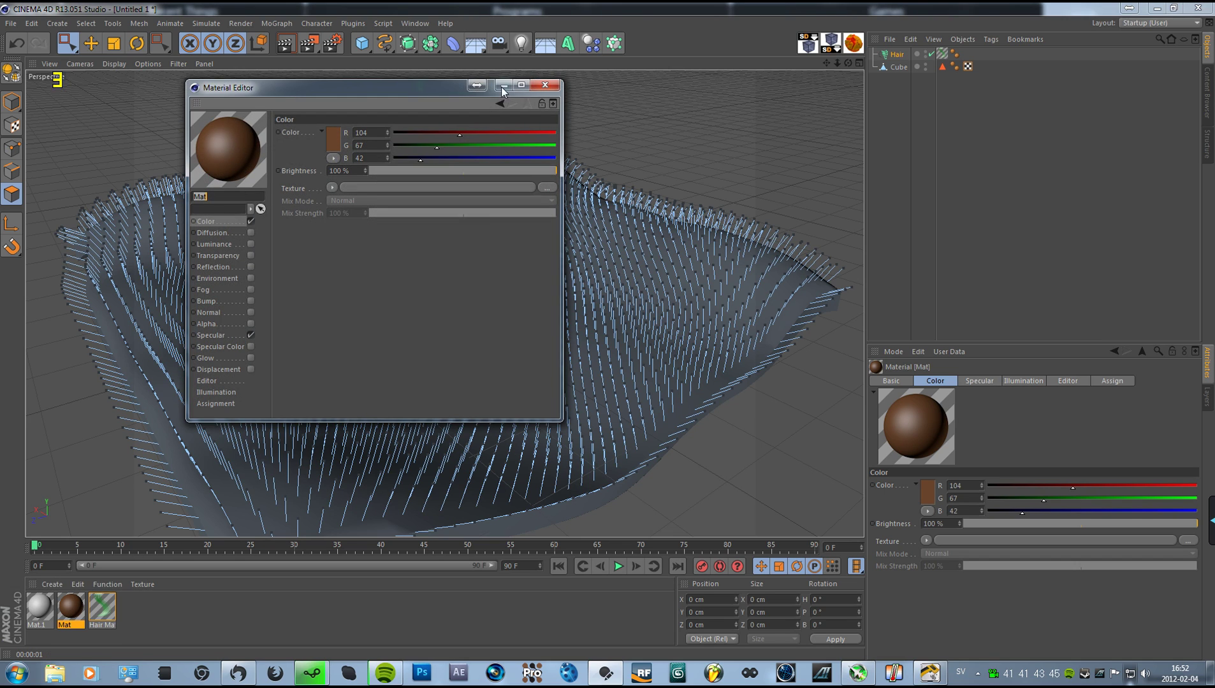
pyautogui.click(545, 84)
pyautogui.doubleClick(39, 608)
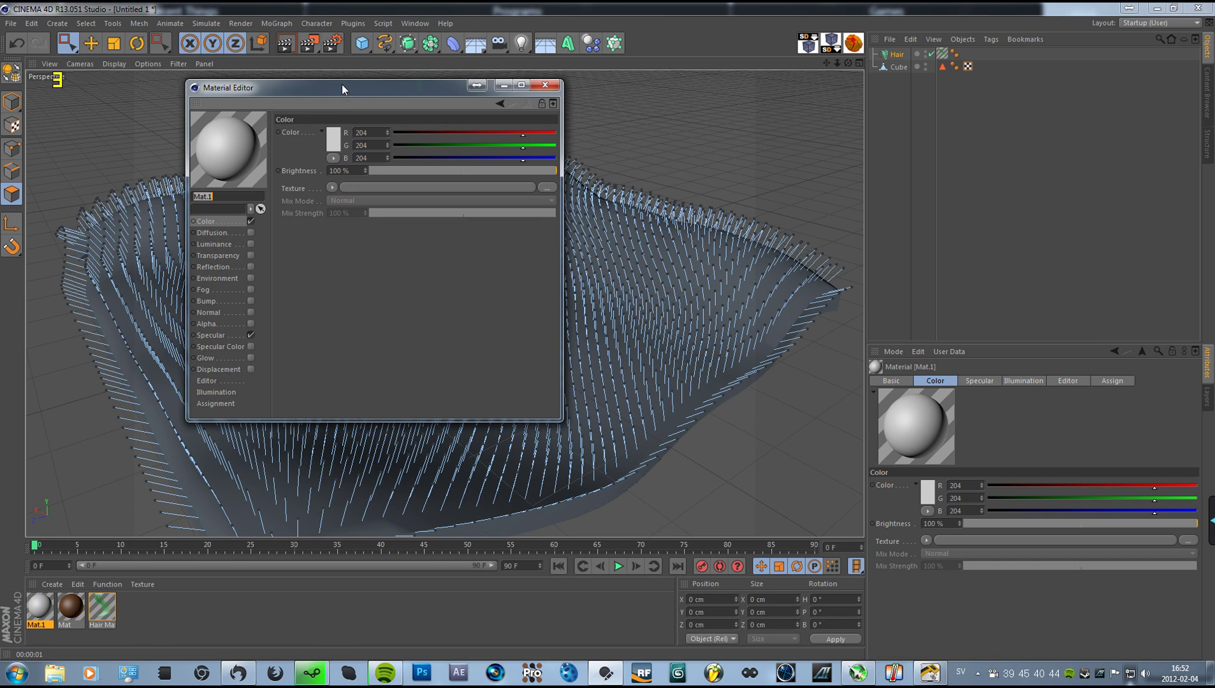
pyautogui.moveTo(343, 89); pyautogui.dragTo(459, 292)
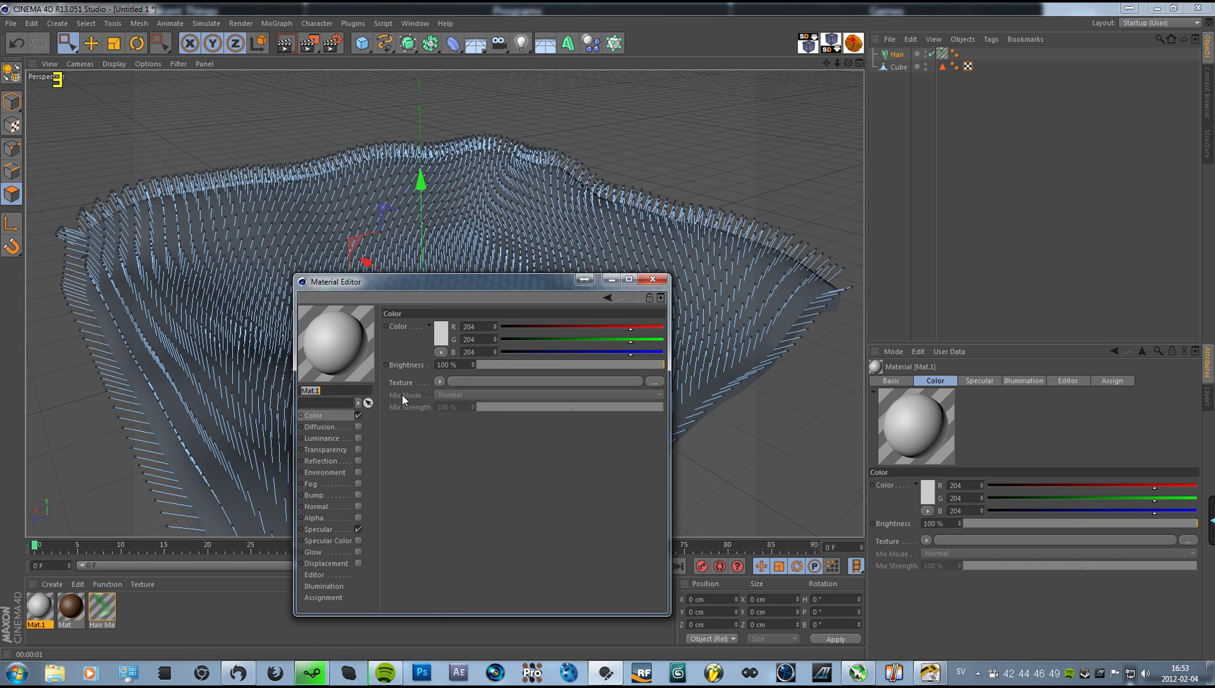
pyautogui.click(437, 332)
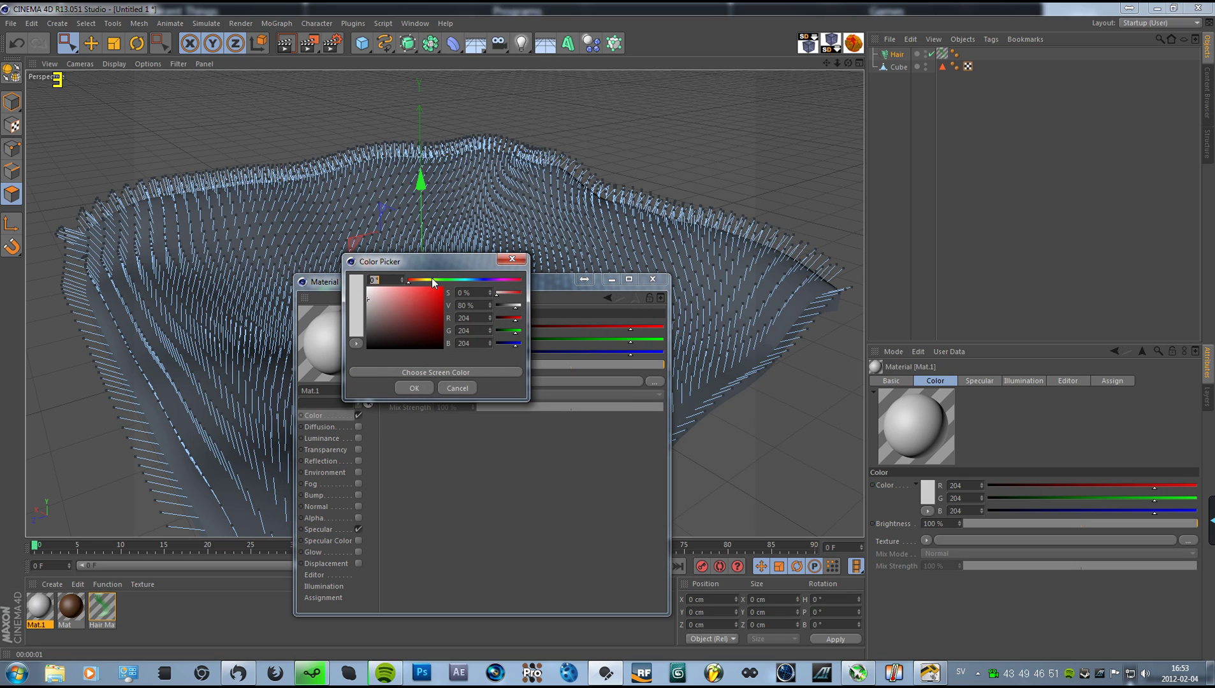
pyautogui.moveTo(432, 278); pyautogui.dragTo(431, 314)
pyautogui.click(414, 388)
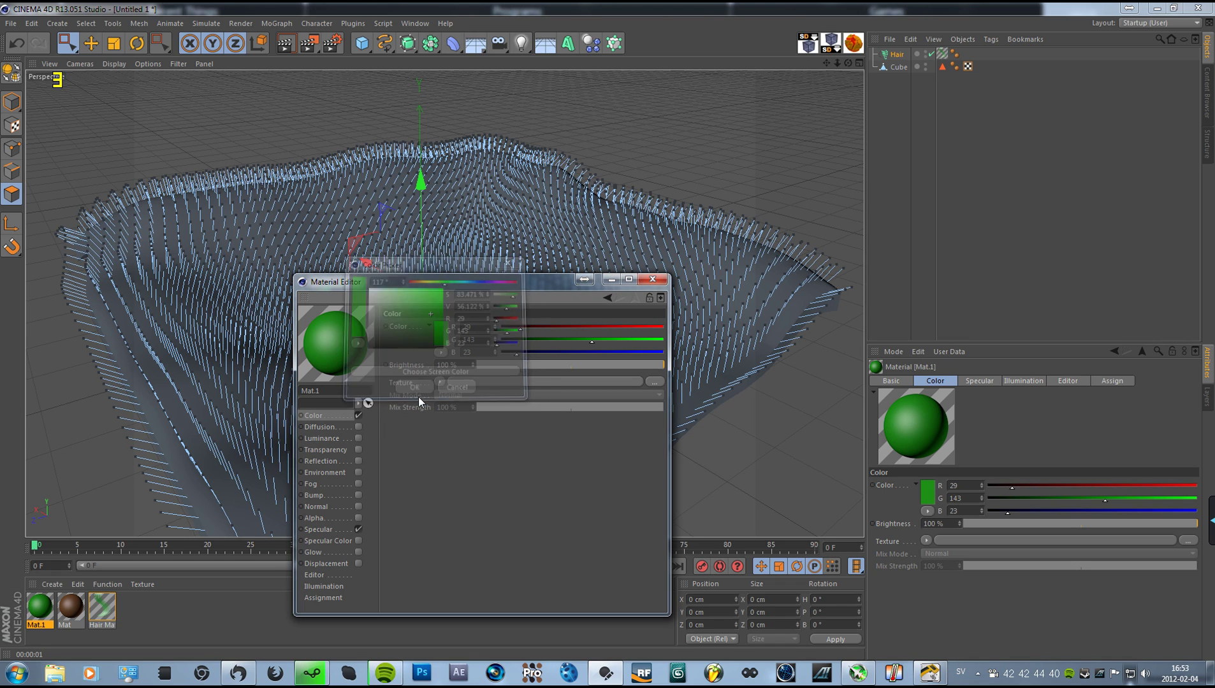
pyautogui.click(644, 280)
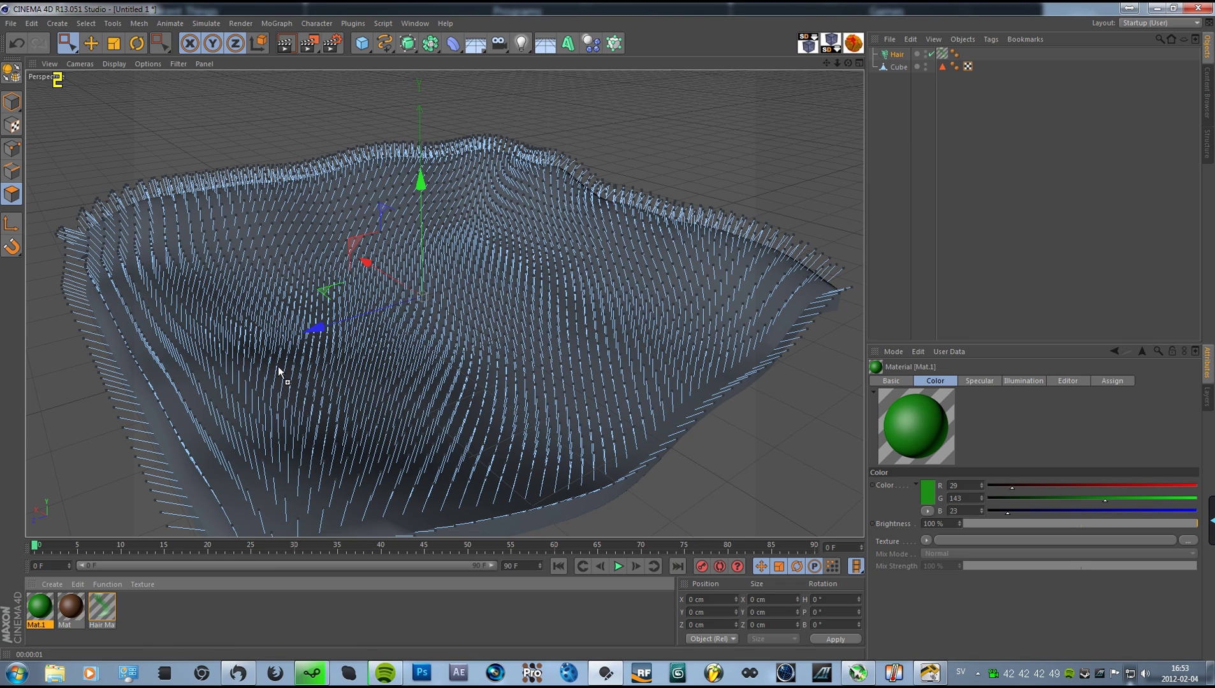
pyautogui.moveTo(279, 372); pyautogui.dragTo(262, 379)
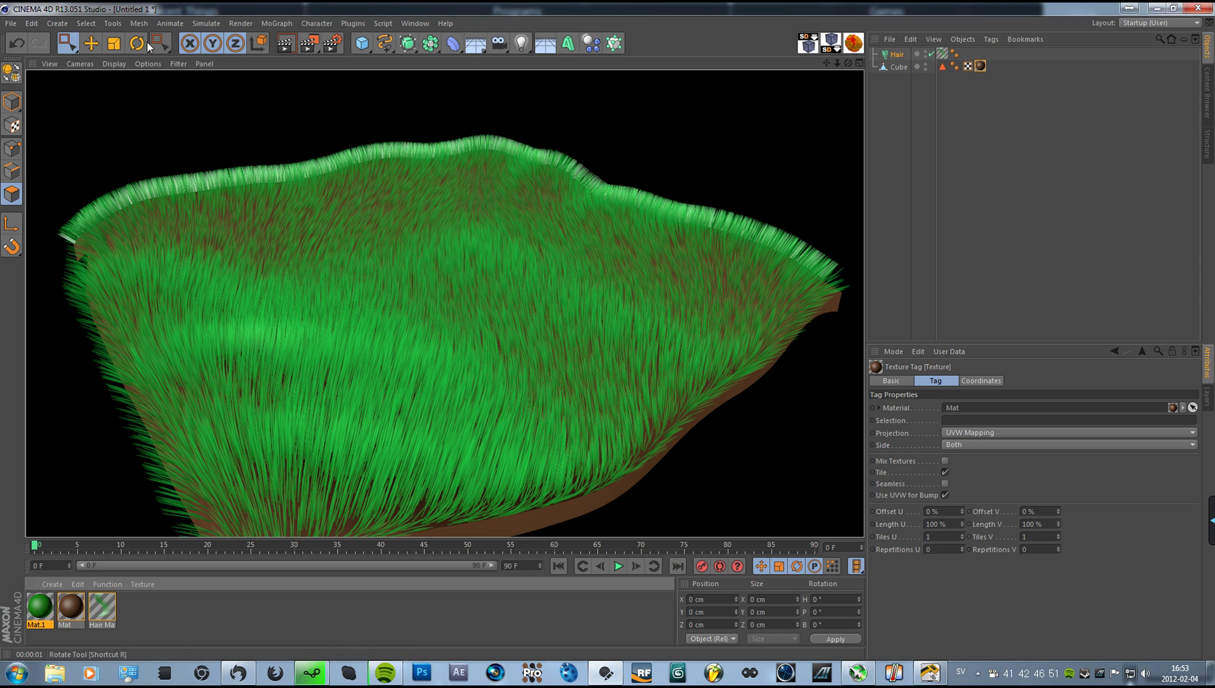
# Apply green Mat.1 to the Hair, then move that texture tag onto the Cube to replace brown.
pyautogui.click(92, 43)
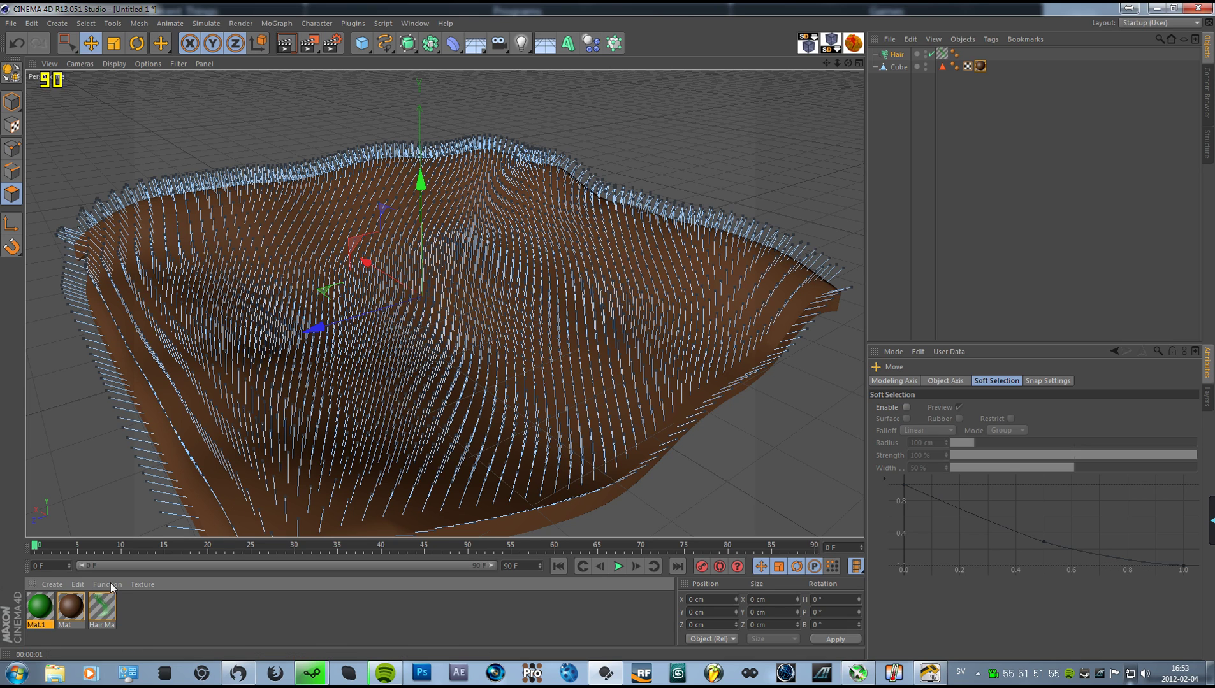
pyautogui.moveTo(46, 617); pyautogui.dragTo(422, 288)
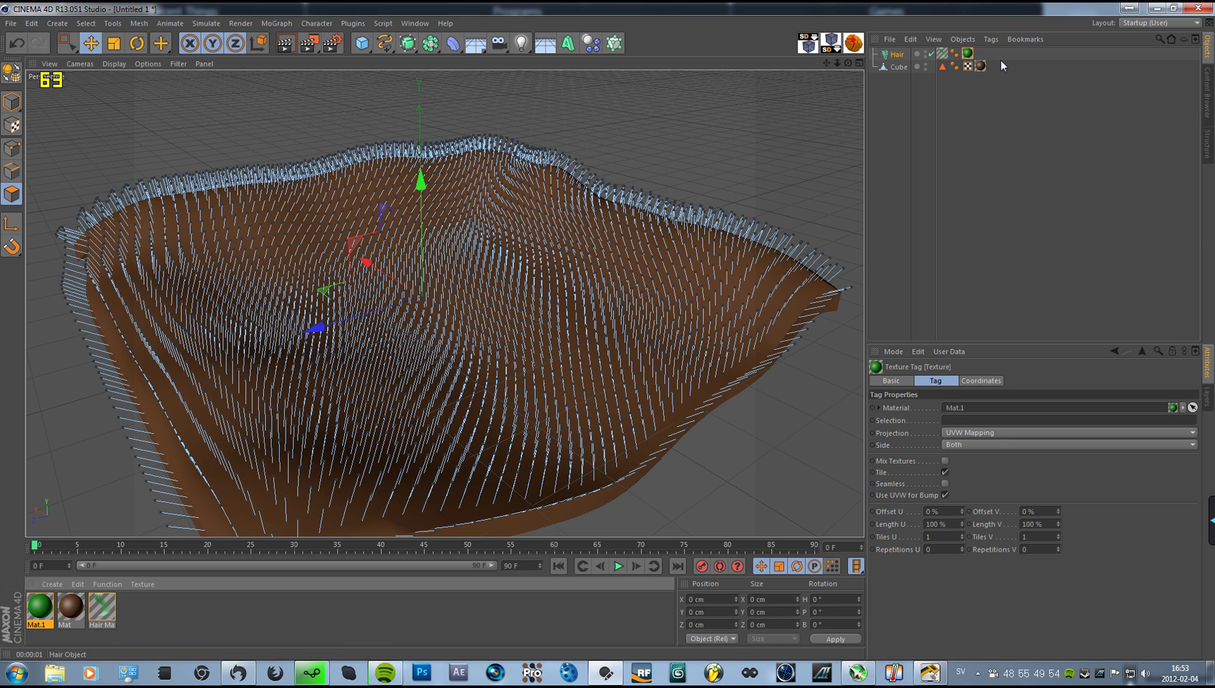
pyautogui.moveTo(997, 61); pyautogui.dragTo(981, 65)
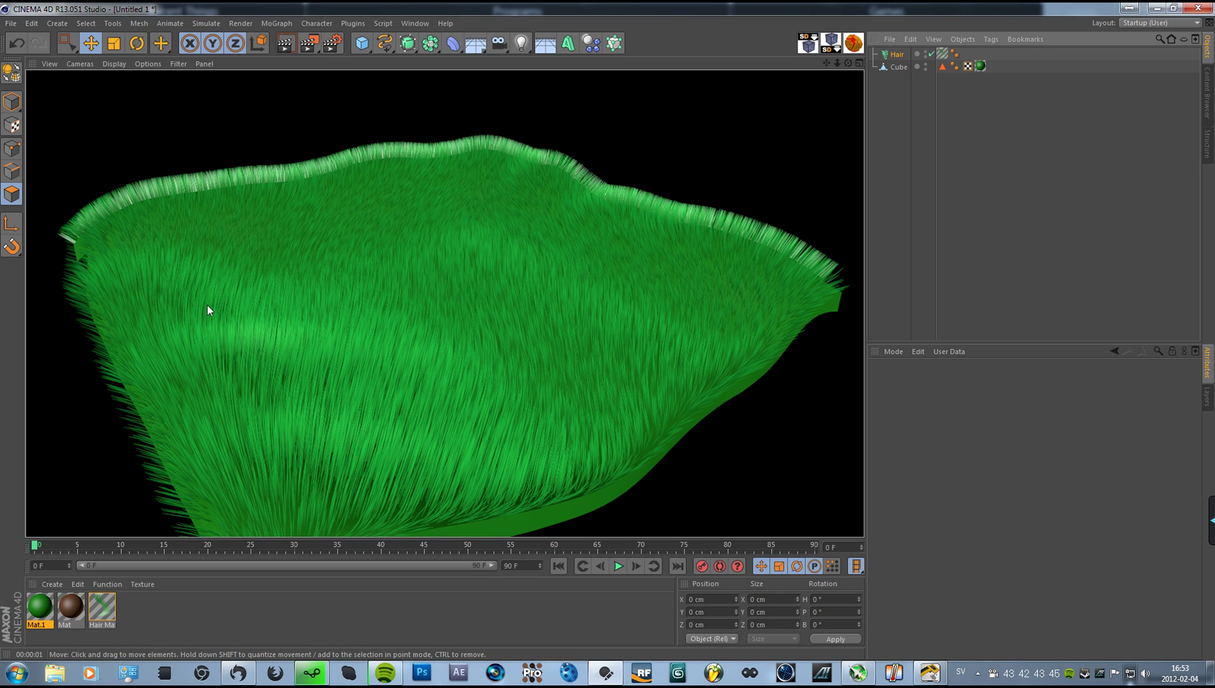
pyautogui.keyDown('alt'); pyautogui.moveTo(188, 343); pyautogui.dragTo(417, 361); pyautogui.keyUp('alt')
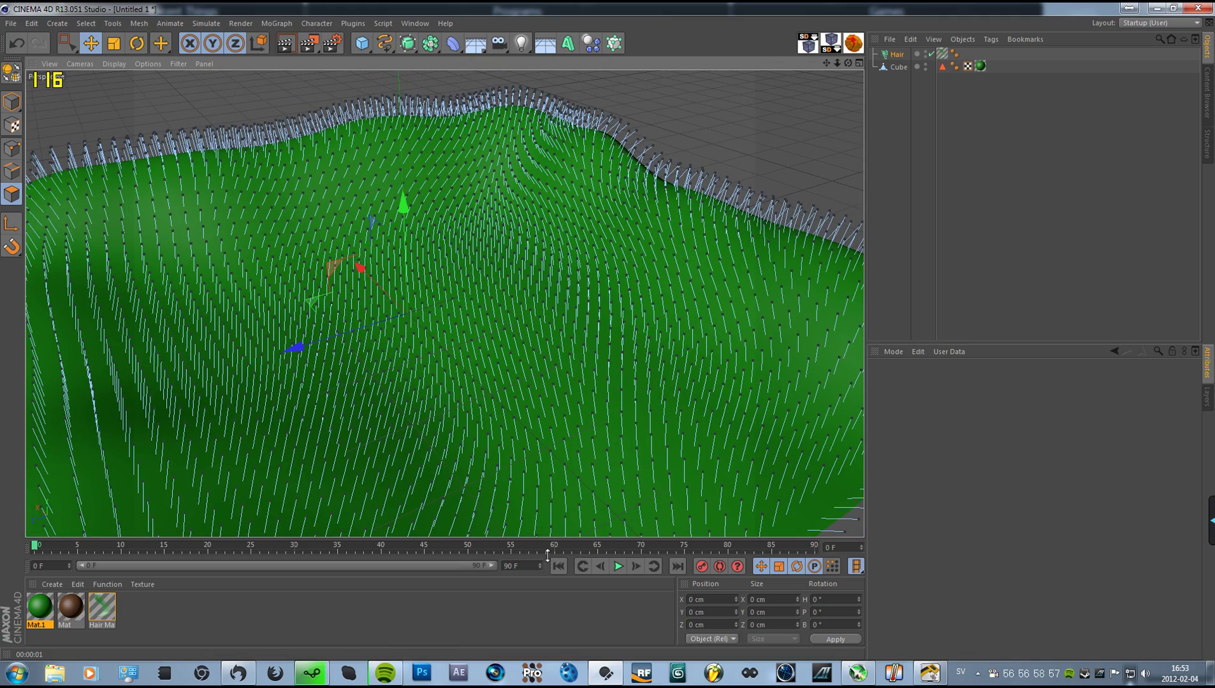
# Play the hair simulation to frame 71 and render a preview of the settled grass.
pyautogui.scroll(-3, 448, 323)
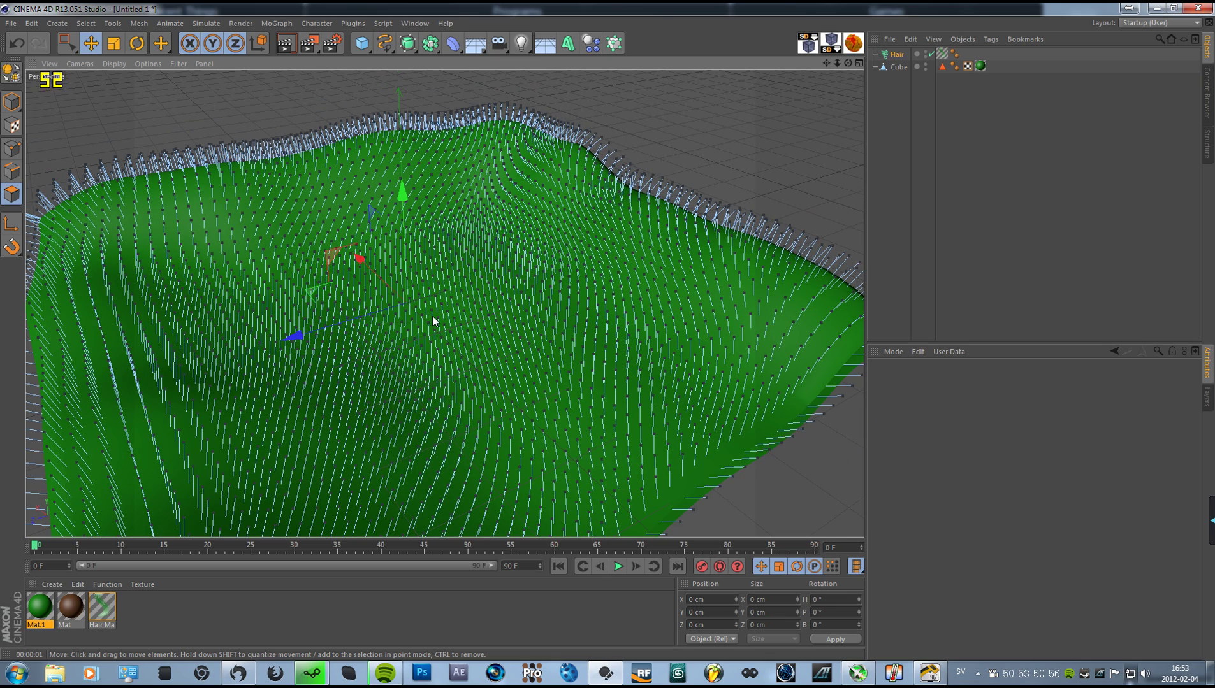
pyautogui.keyDown('alt'); pyautogui.moveTo(434, 320); pyautogui.dragTo(442, 317); pyautogui.keyUp('alt')
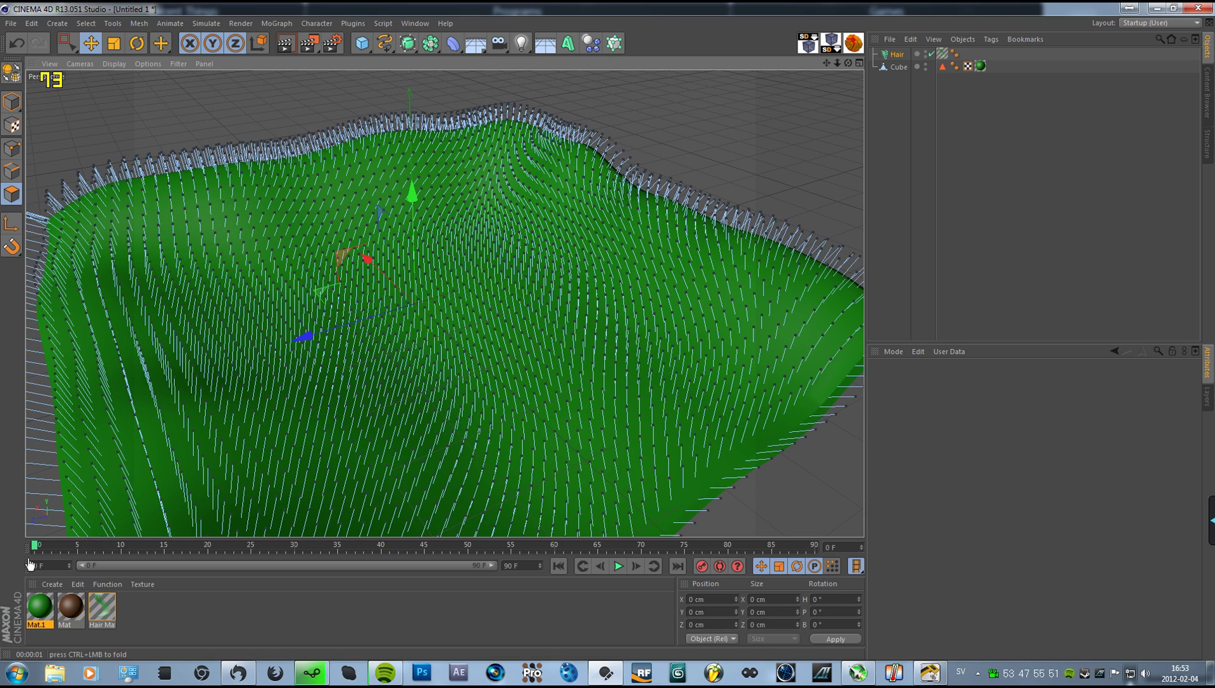
pyautogui.click(618, 566)
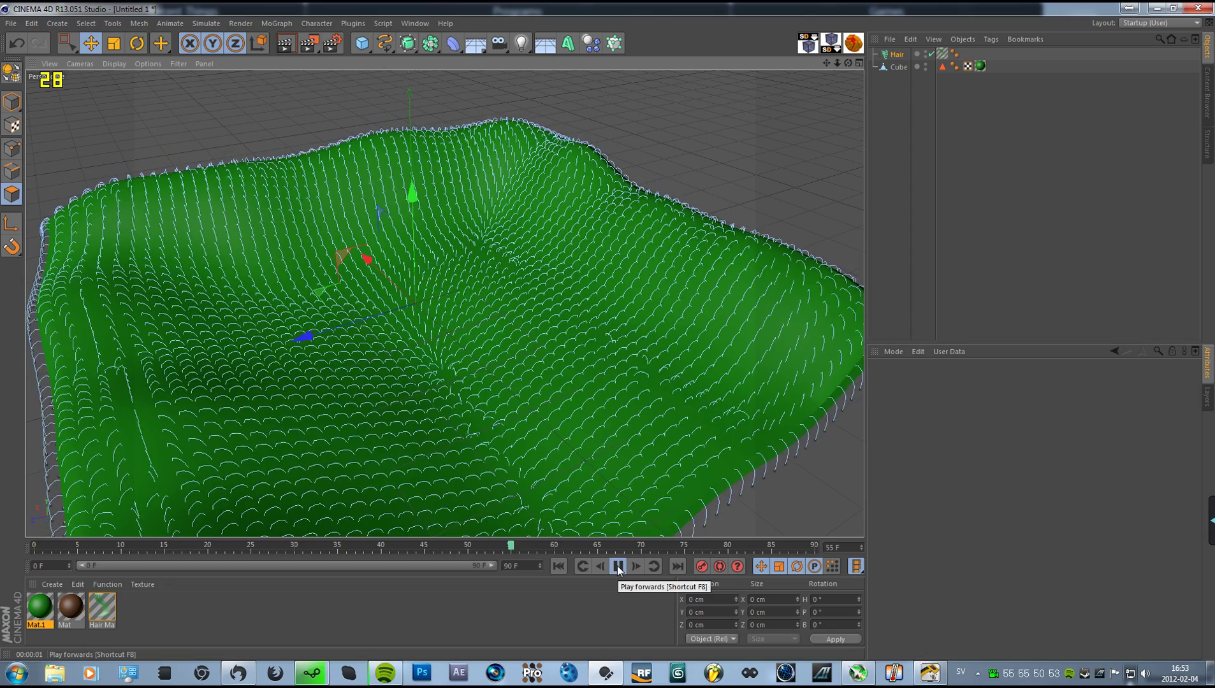
pyautogui.click(618, 566)
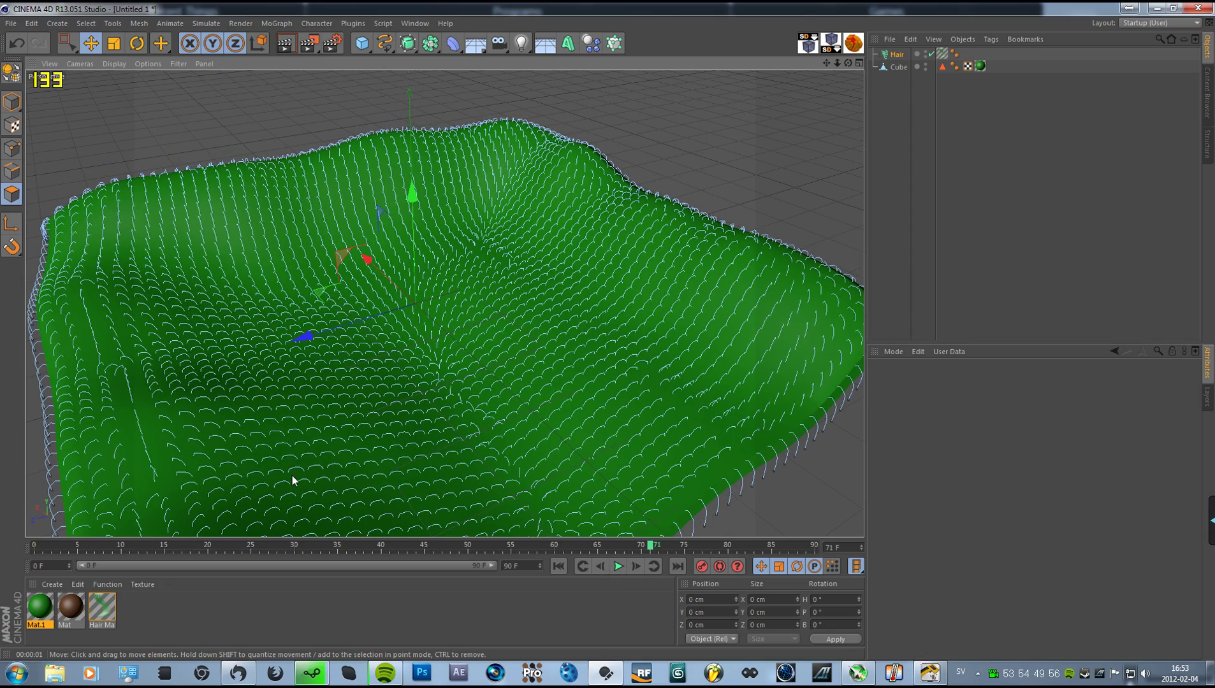
pyautogui.click(285, 43)
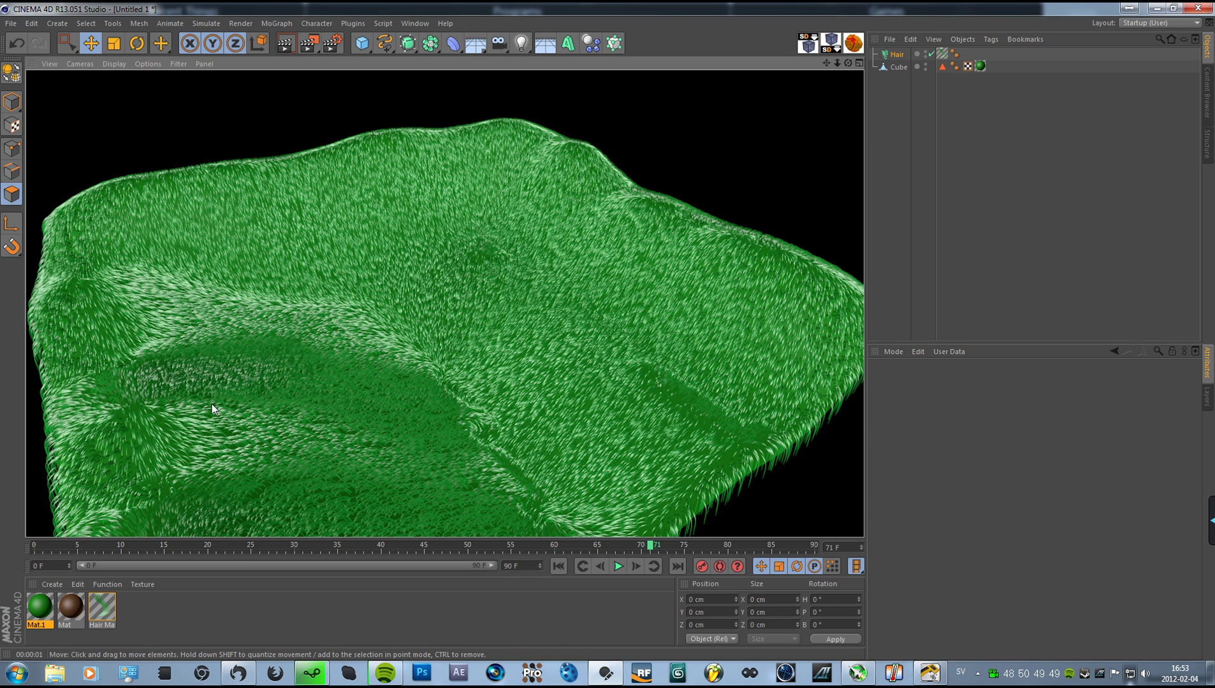
# Rewind to frame 0 and change the Hair's Forces Gravity from -9.81 to 0.
pyautogui.click(900, 55)
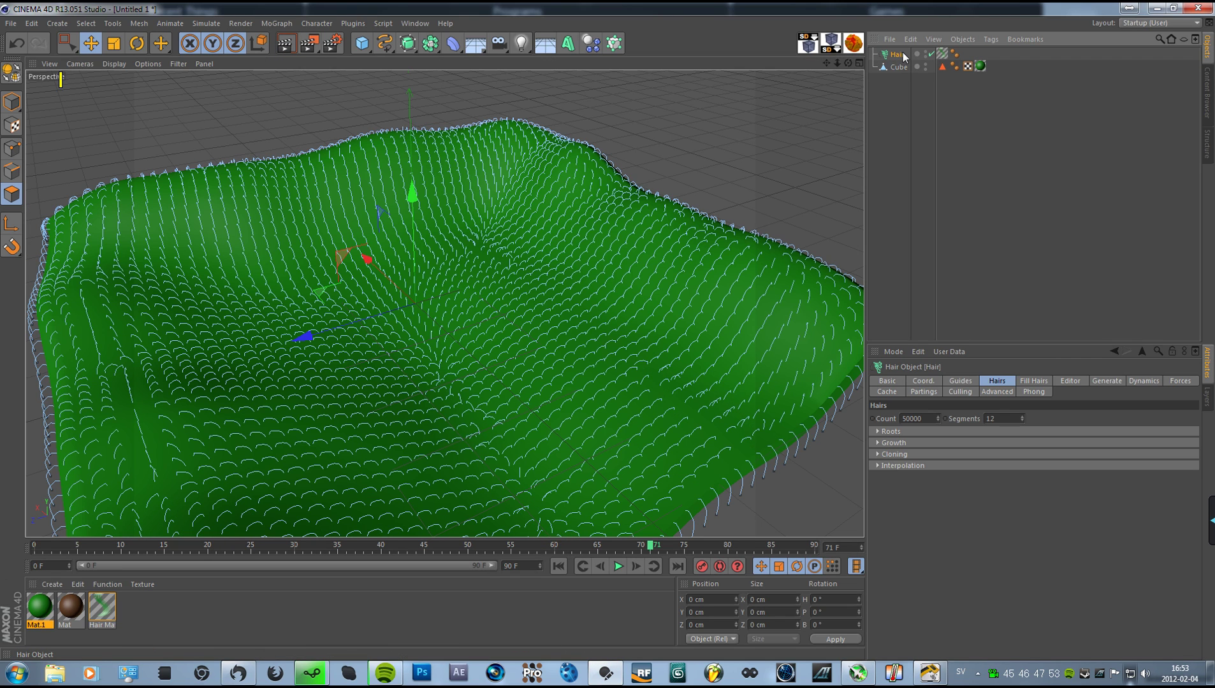
pyautogui.click(559, 566)
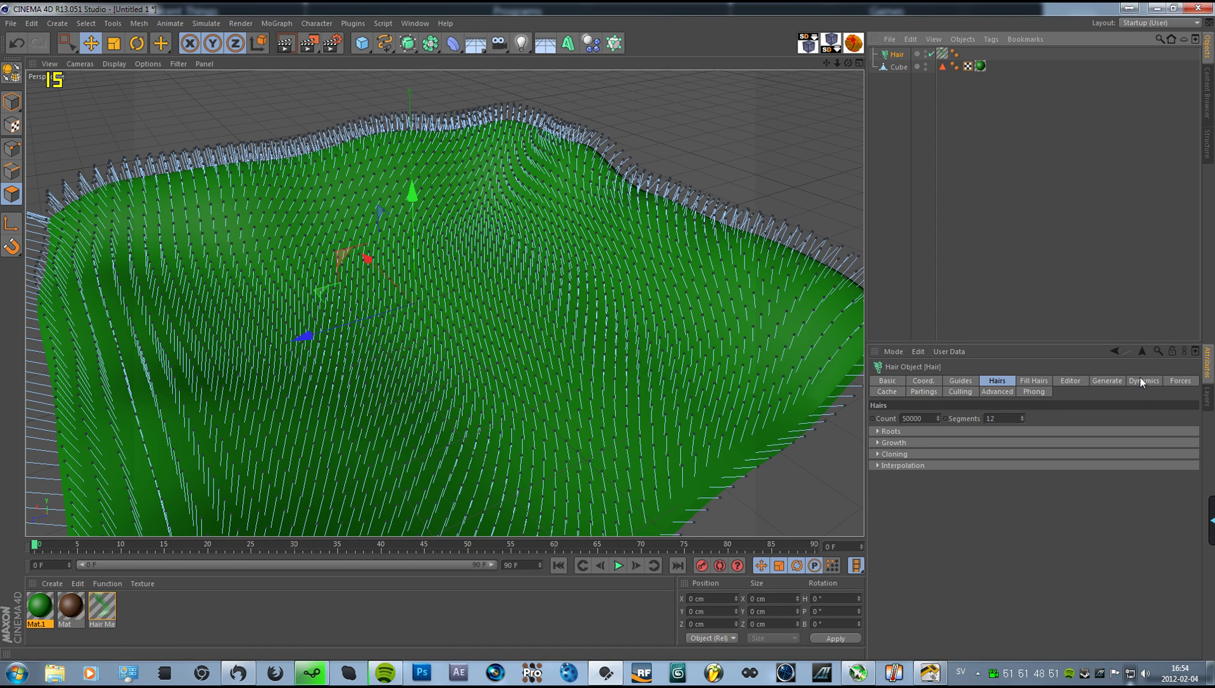
pyautogui.click(1180, 380)
pyautogui.moveTo(950, 429); pyautogui.dragTo(795, 472)
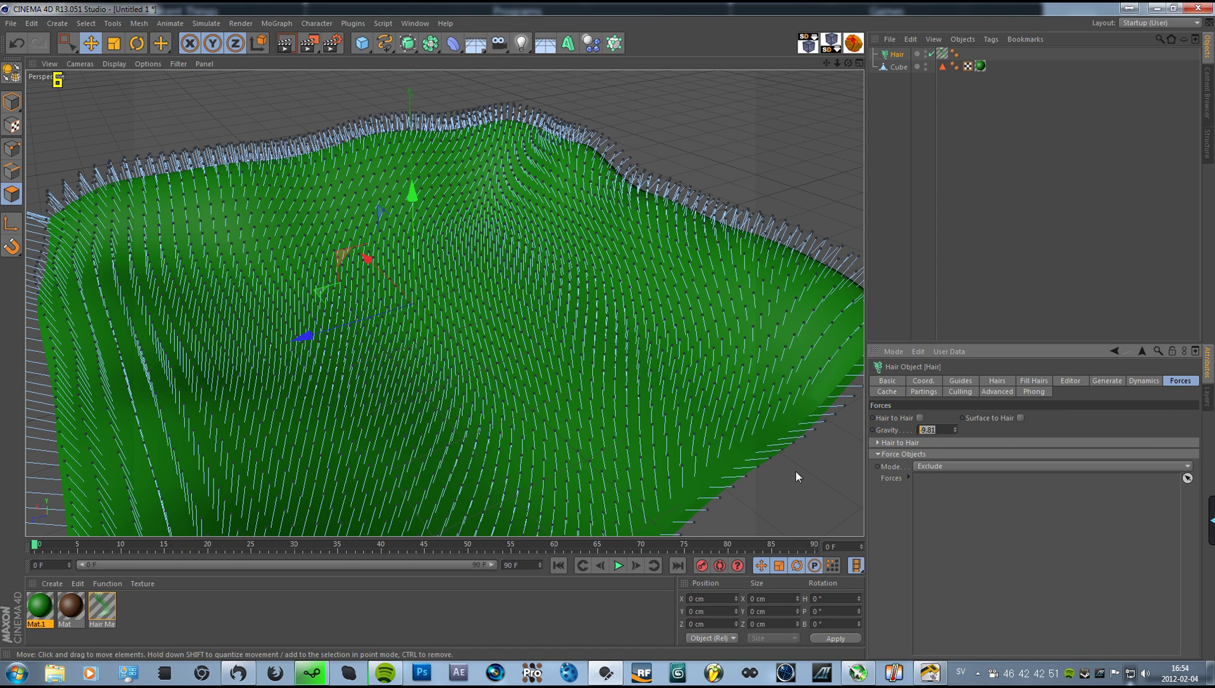
pyautogui.write('0')
pyautogui.press('Return')
# Play and rewind the animation to check the upright grass, then deselect Hair.
pyautogui.click(617, 566)
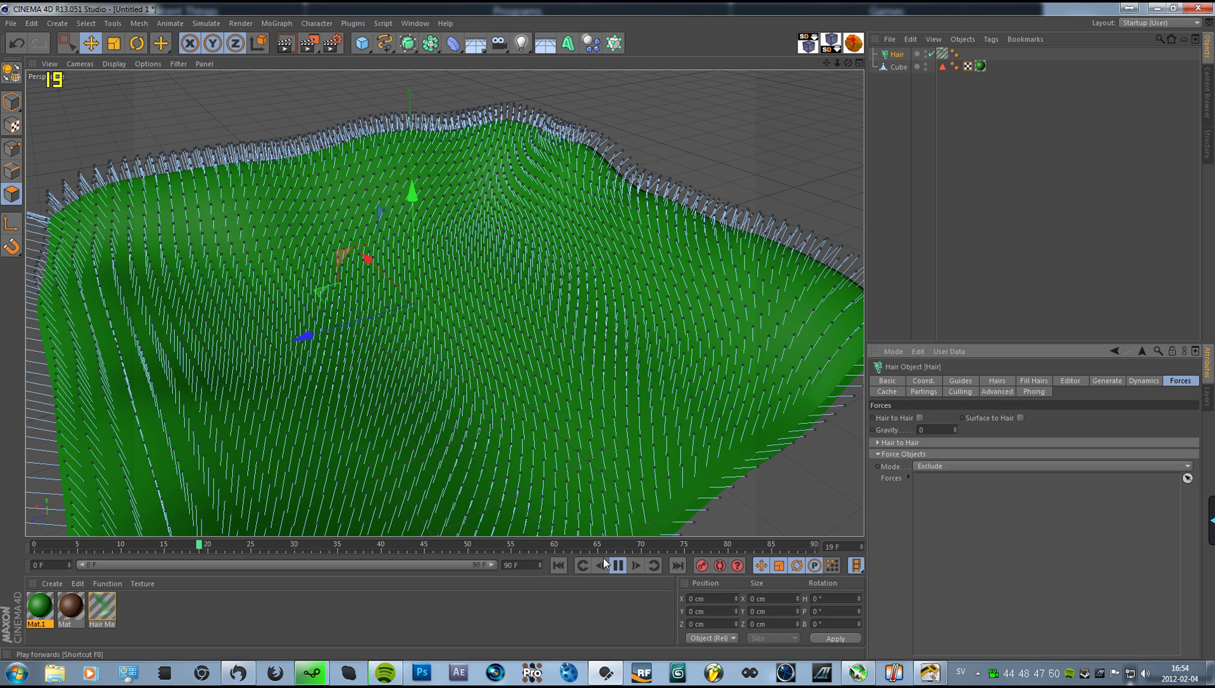
pyautogui.click(618, 566)
pyautogui.click(559, 566)
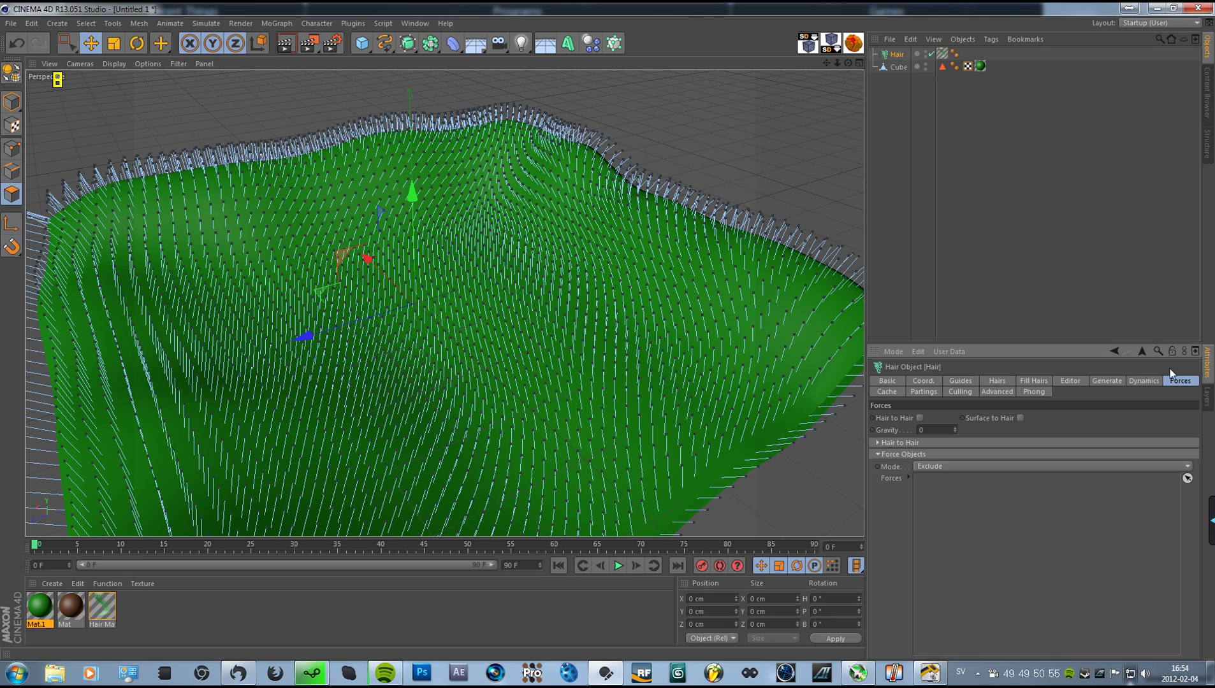
pyautogui.click(1143, 382)
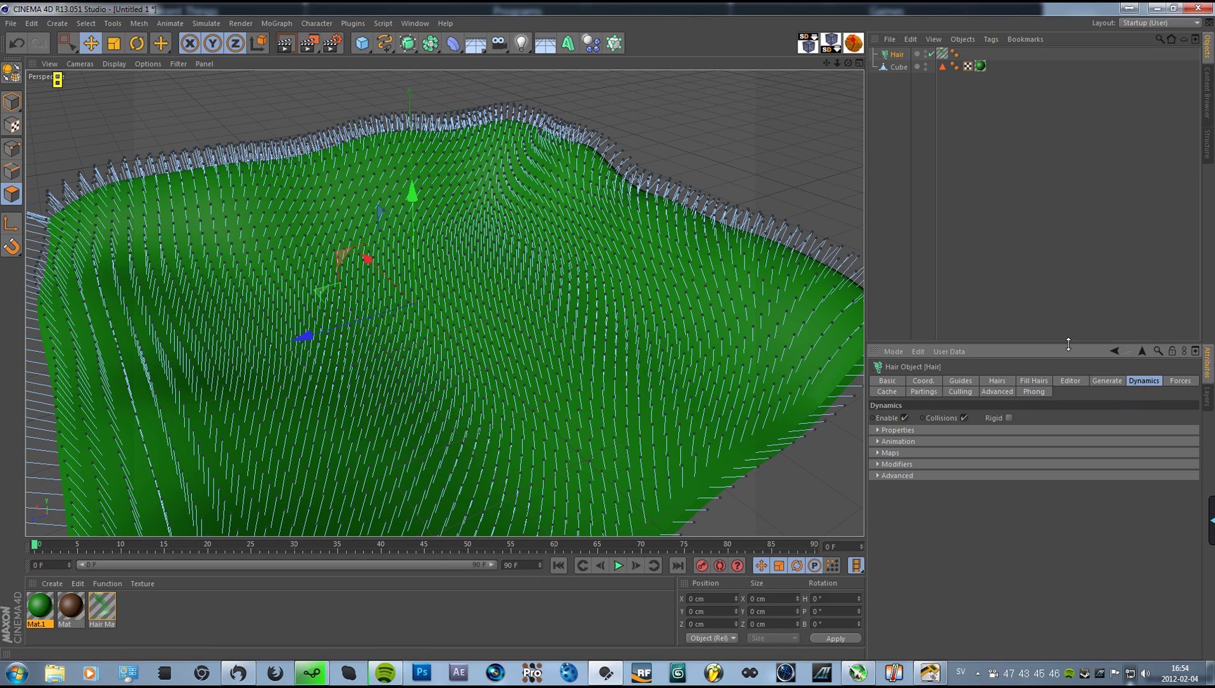
pyautogui.click(1021, 276)
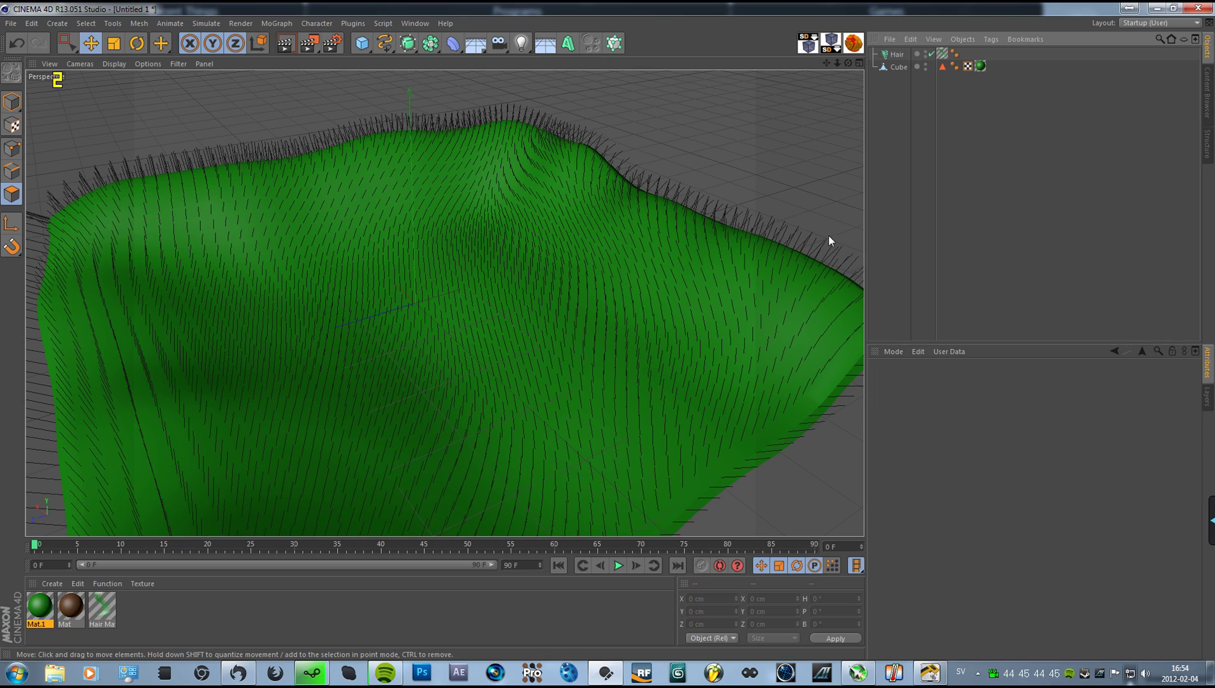
# Add a Sphere primitive and set its radius to 50 cm.
pyautogui.click(372, 53)
pyautogui.click(478, 83)
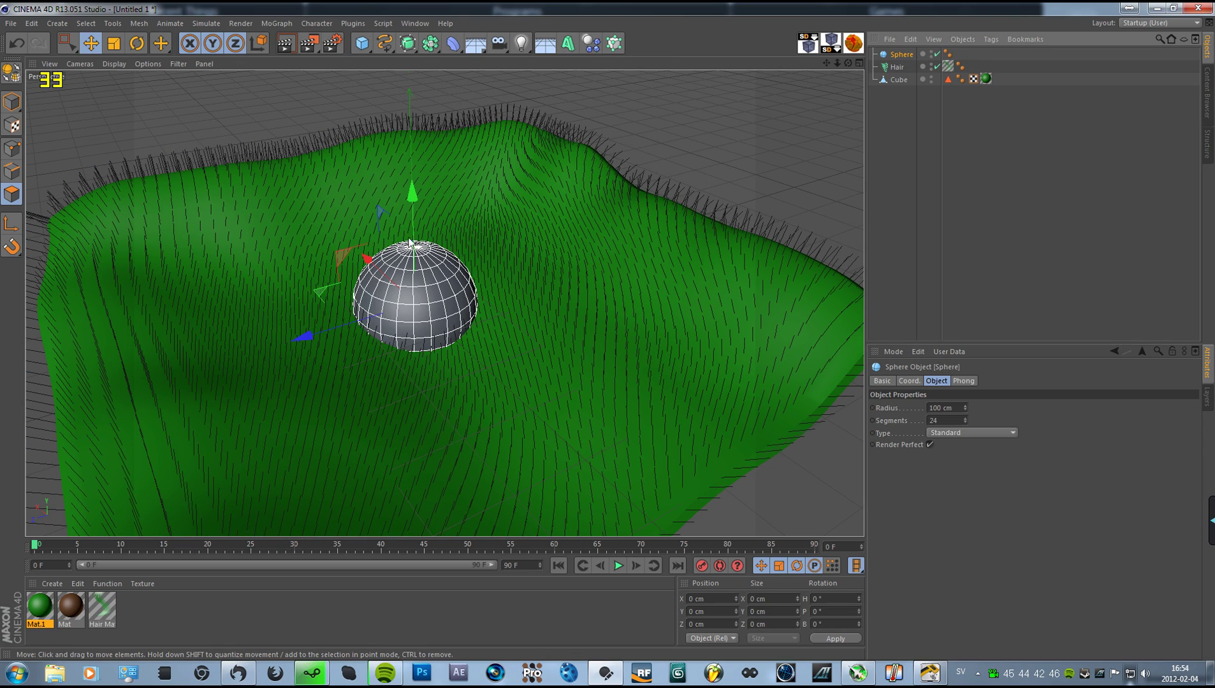
pyautogui.keyDown('alt'); pyautogui.moveTo(410, 243); pyautogui.dragTo(516, 352); pyautogui.keyUp('alt')
pyautogui.keyDown('alt'); pyautogui.moveTo(515, 352); pyautogui.dragTo(613, 342, button='middle'); pyautogui.keyUp('alt')
pyautogui.click(965, 407)
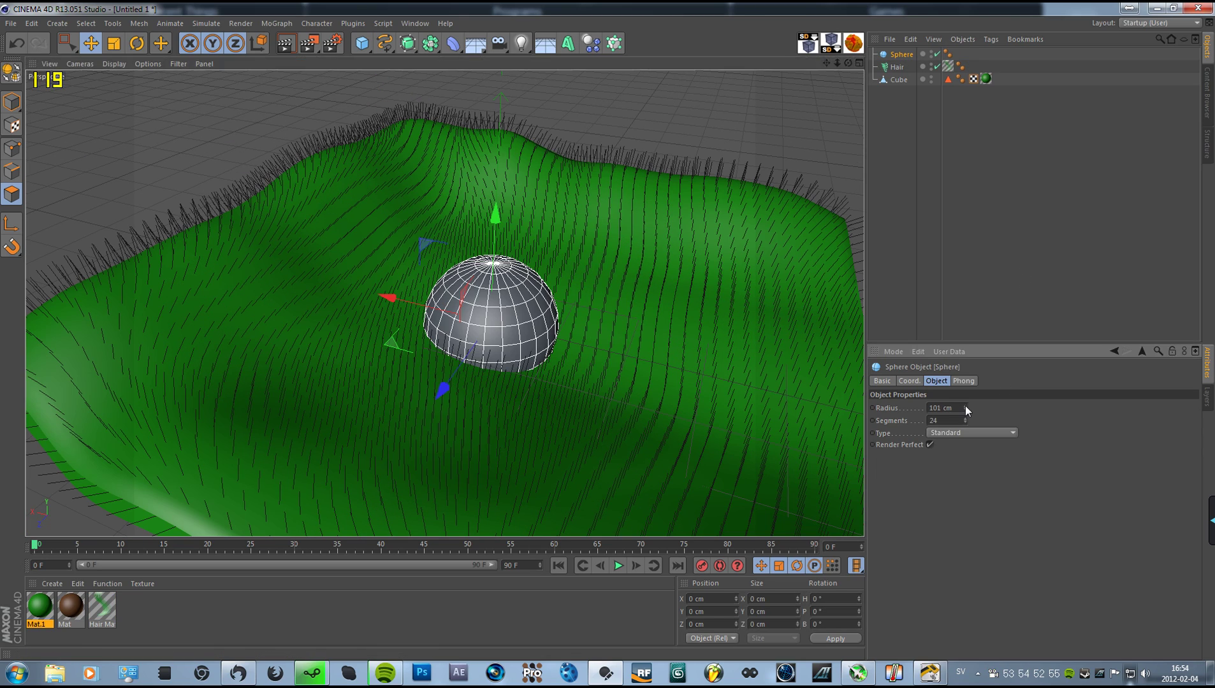
pyautogui.moveTo(965, 405); pyautogui.dragTo(673, 393)
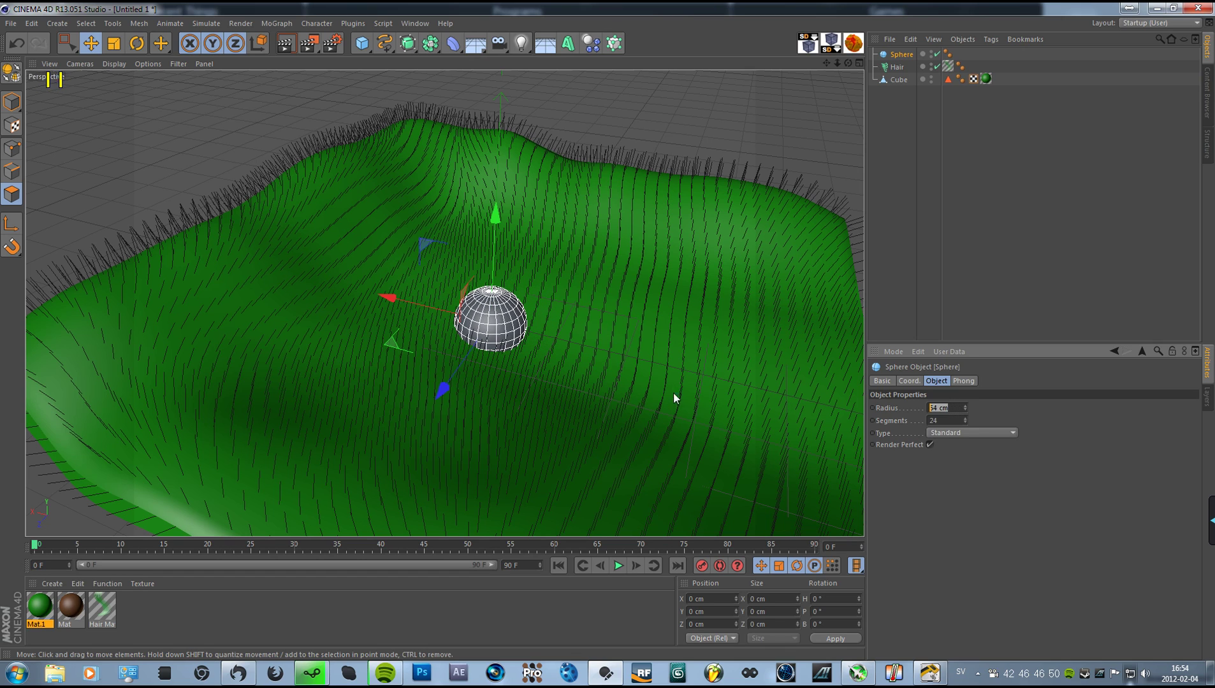
pyautogui.write('50')
pyautogui.press('Return')
# Move the sphere left and up onto the slab's upper left edge, then select the Cube.
pyautogui.moveTo(497, 221); pyautogui.dragTo(501, 118)
pyautogui.keyDown('alt'); pyautogui.moveTo(554, 366); pyautogui.dragTo(569, 390); pyautogui.keyUp('alt')
pyautogui.moveTo(497, 284); pyautogui.dragTo(260, 303)
pyautogui.moveTo(379, 162); pyautogui.dragTo(378, 133)
pyautogui.keyDown('alt'); pyautogui.moveTo(469, 238); pyautogui.dragTo(649, 283); pyautogui.keyUp('alt')
pyautogui.click(922, 246)
pyautogui.keyDown('alt'); pyautogui.moveTo(367, 335); pyautogui.dragTo(442, 301); pyautogui.keyUp('alt')
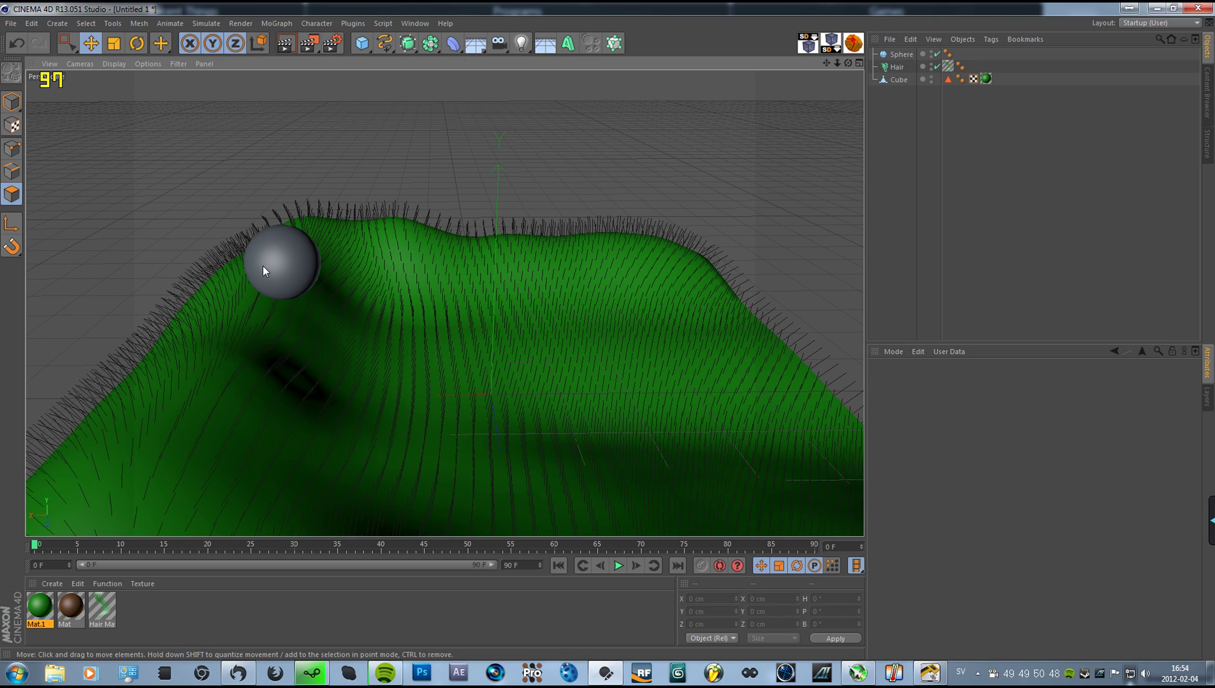
pyautogui.click(263, 267)
pyautogui.click(954, 271)
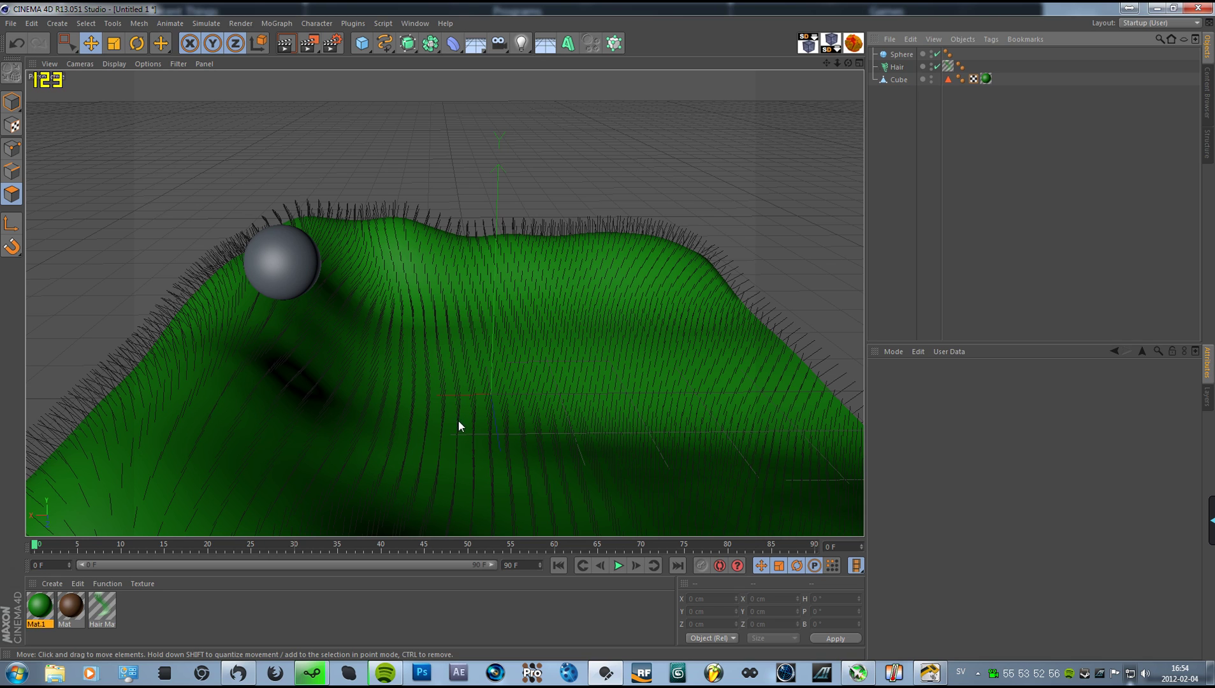
pyautogui.click(899, 79)
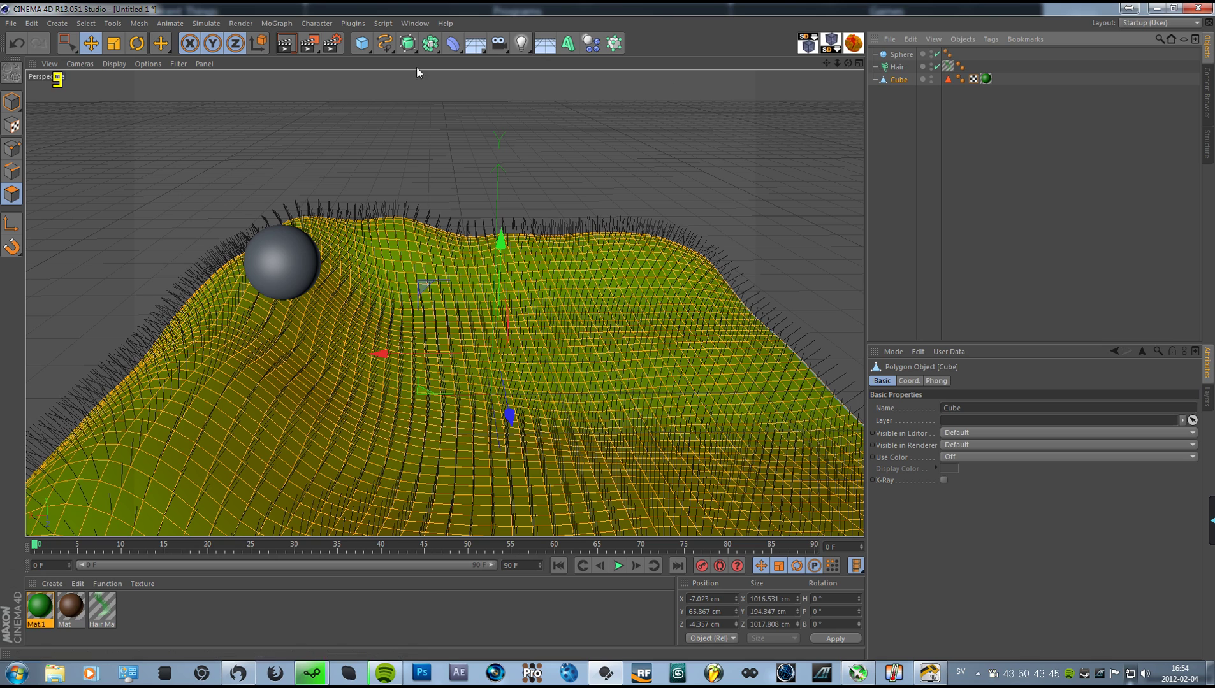
# In Model mode, give both the Sphere and the Cube Rigid Body dynamics tags.
pyautogui.click(12, 102)
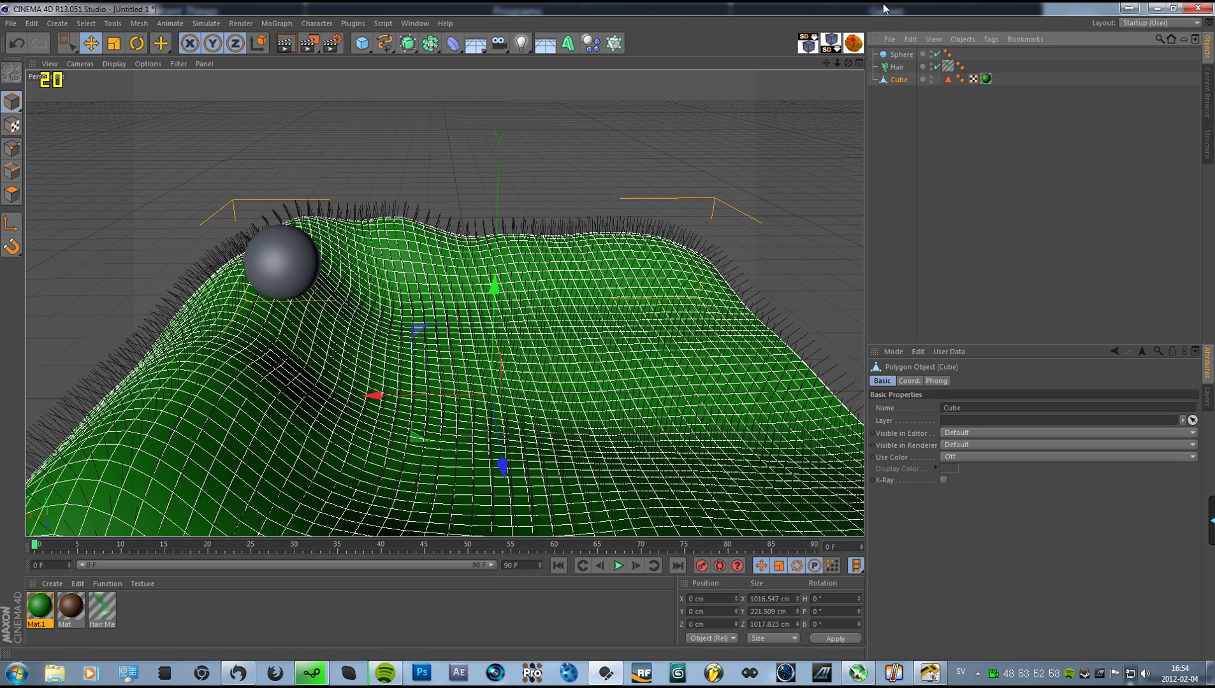
pyautogui.keyDown('ctrl'); pyautogui.click(898, 56); pyautogui.keyUp('ctrl')
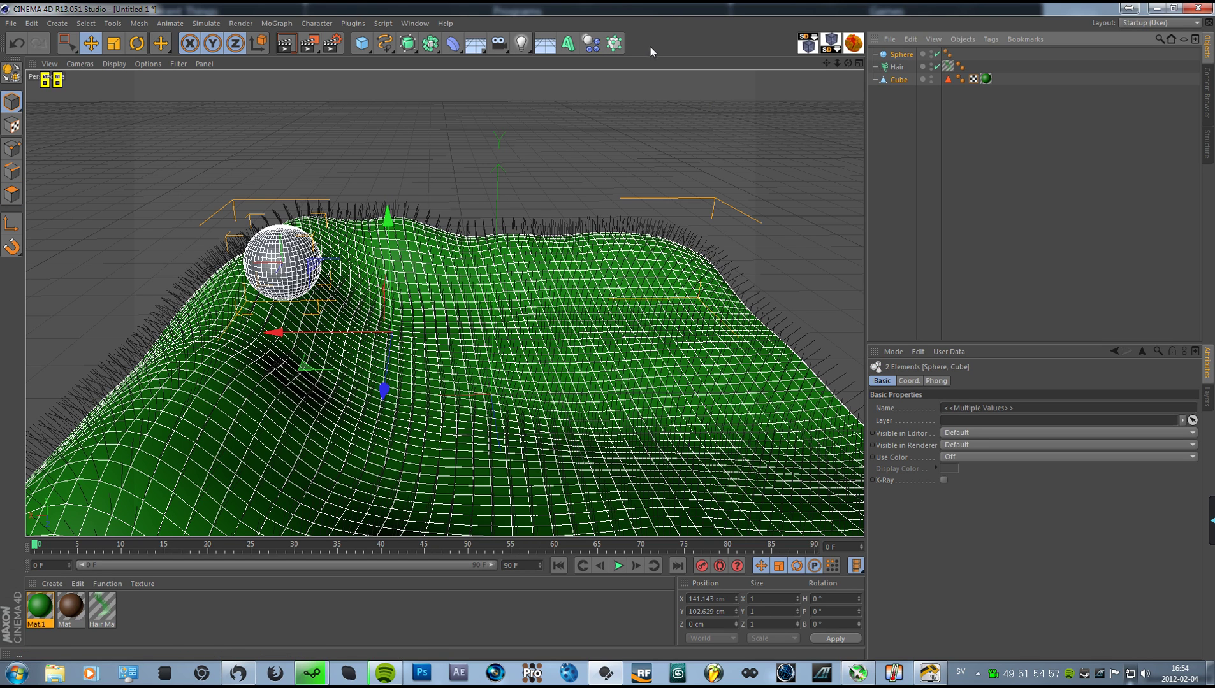
pyautogui.click(989, 39)
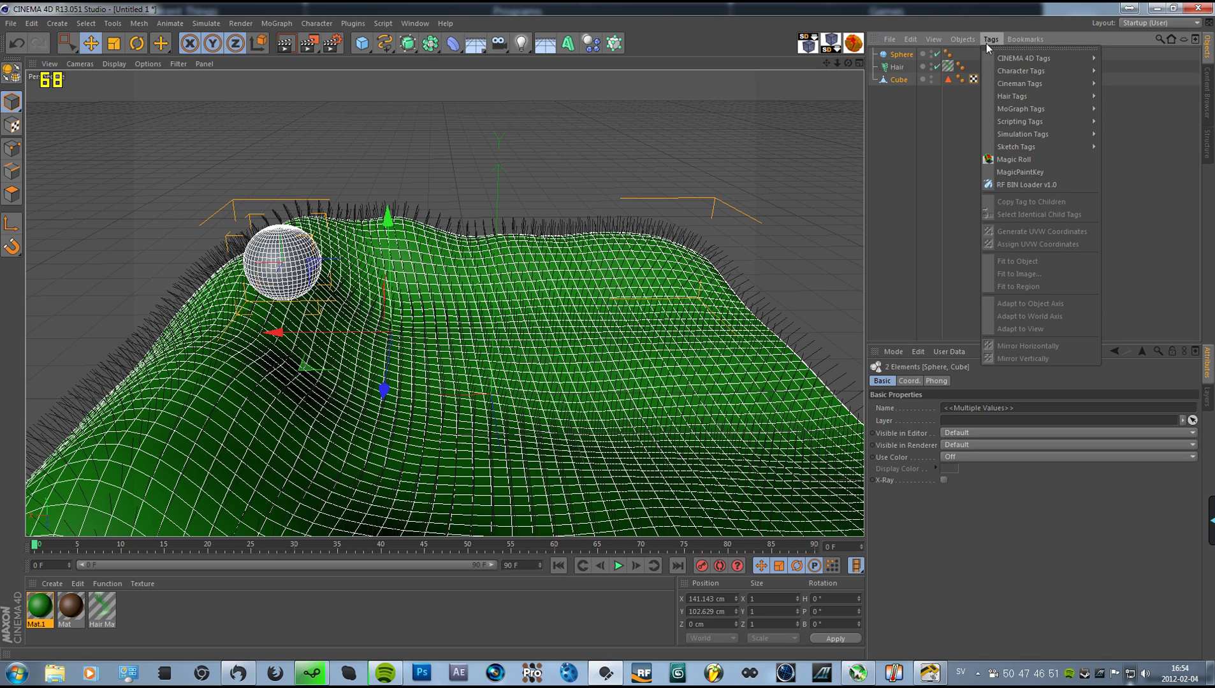
pyautogui.moveTo(1048, 131)
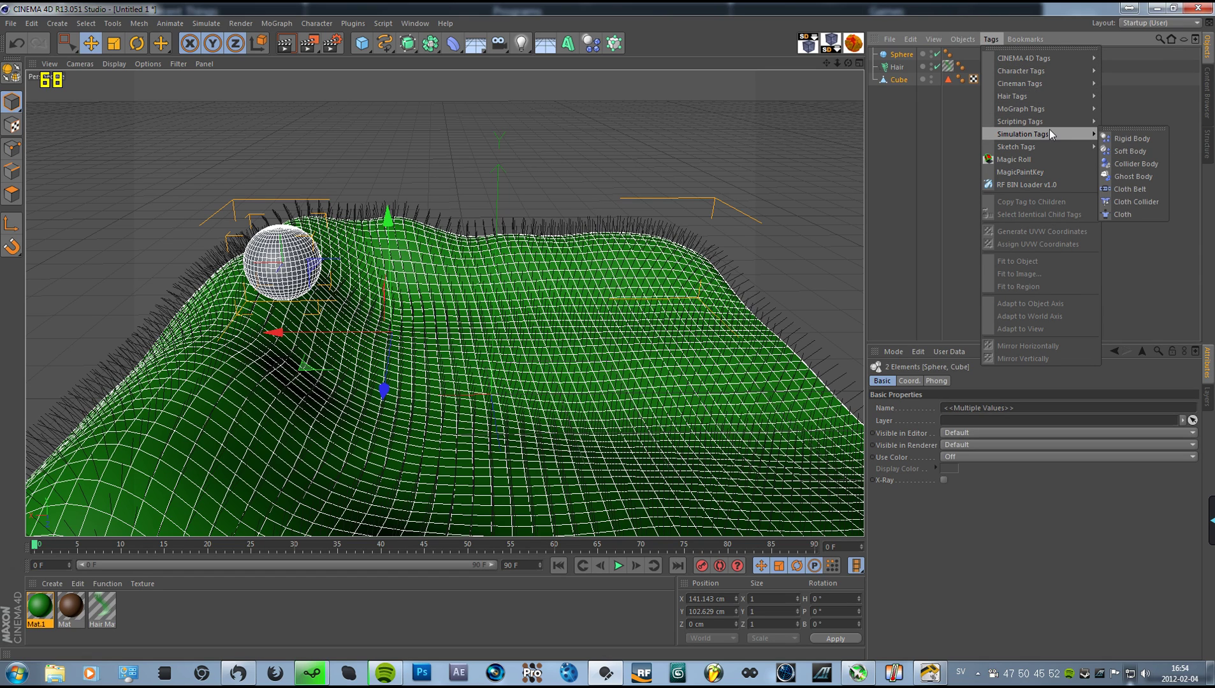
pyautogui.click(1141, 138)
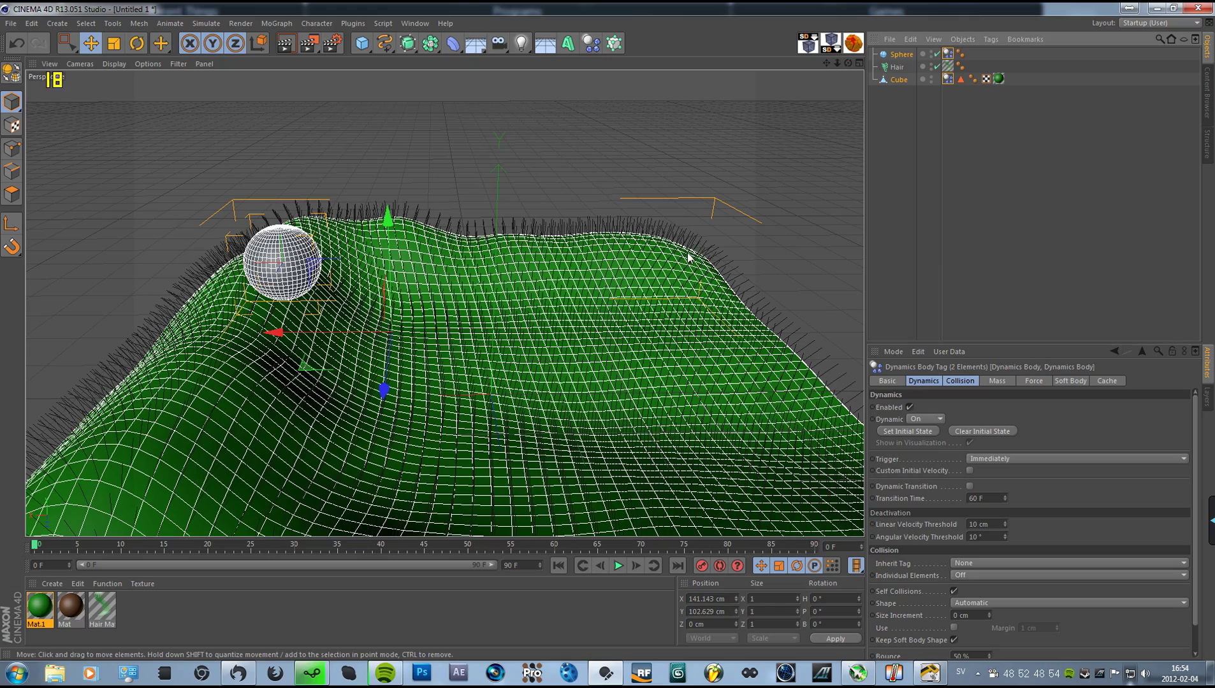
# Inspect the slab from a new angle and delete the selected dynamics tags.
pyautogui.moveTo(592, 274)
pyautogui.keyDown('alt'); pyautogui.mouseDown()
pyautogui.moveTo(491, 328)
pyautogui.moveTo(579, 296)
pyautogui.moveTo(559, 295)
pyautogui.mouseUp(); pyautogui.keyUp('alt')
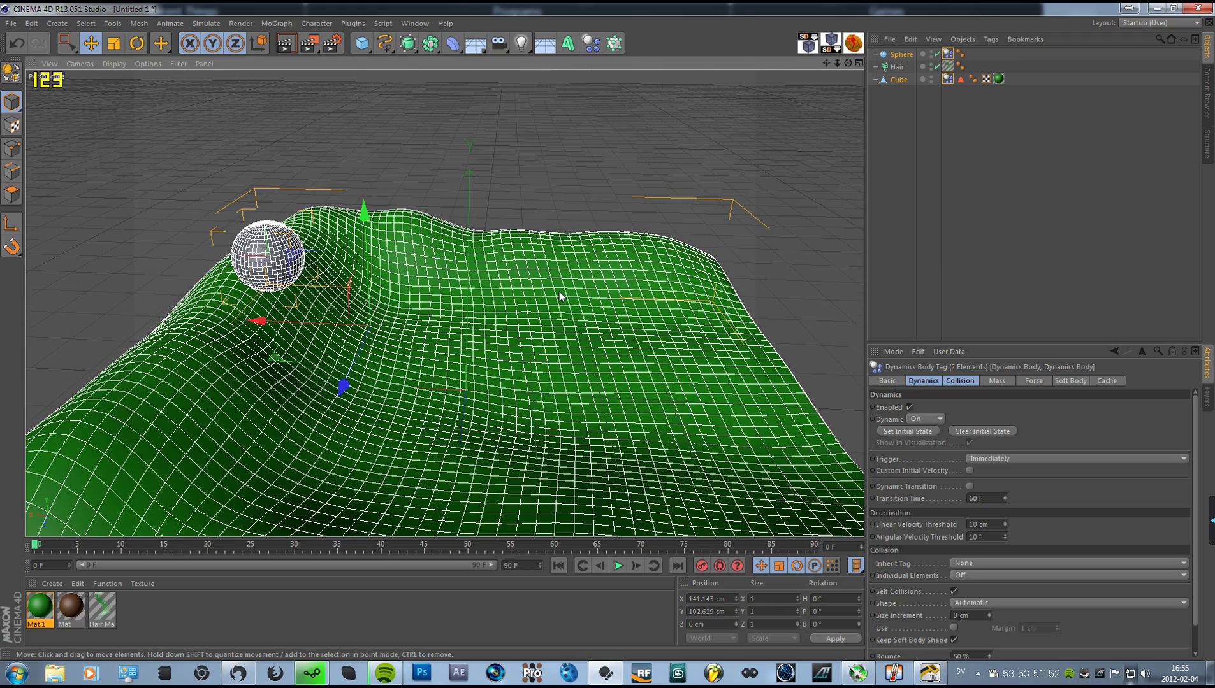
pyautogui.keyDown('alt'); pyautogui.moveTo(497, 372); pyautogui.dragTo(469, 361); pyautogui.keyUp('alt')
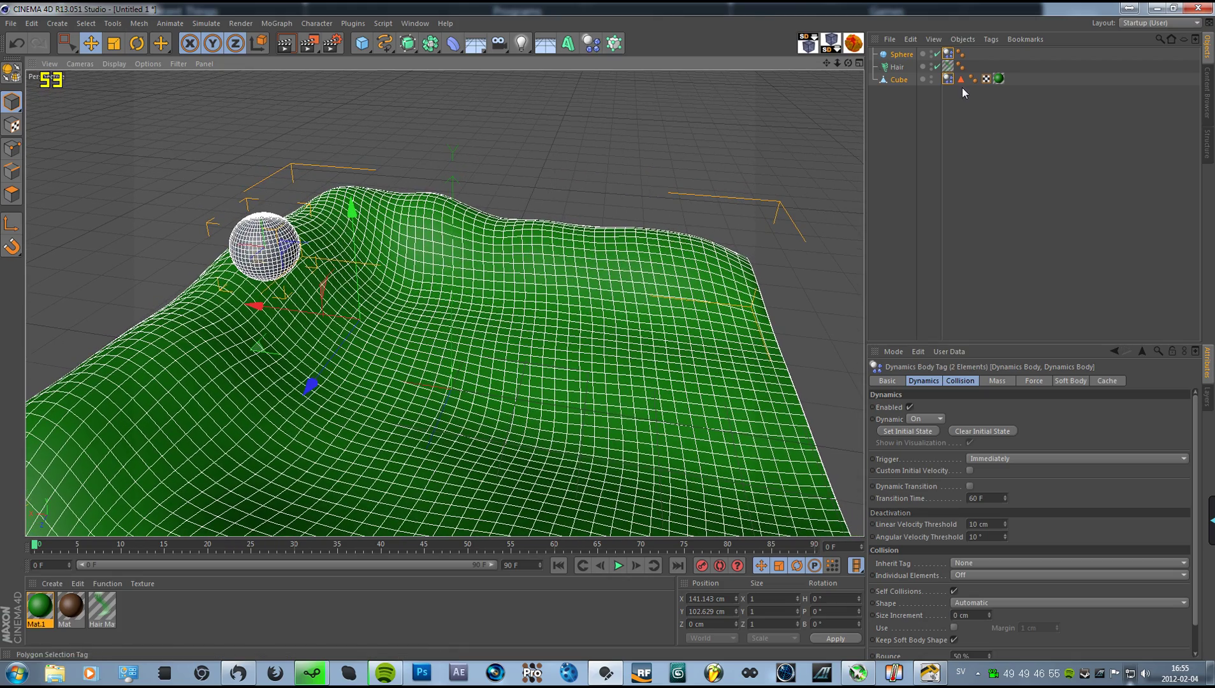
pyautogui.press('Delete')
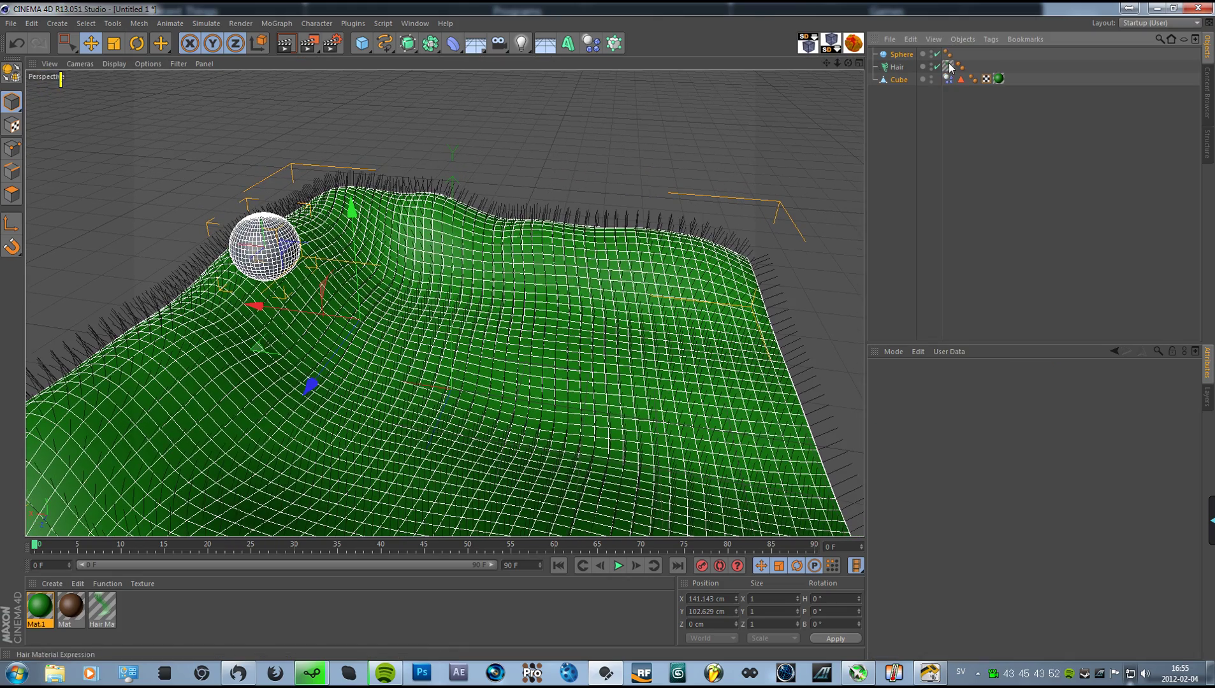
# Delete the Cube's remaining dynamics tag and clear the selection.
pyautogui.click(945, 82)
pyautogui.press('Delete')
pyautogui.click(895, 143)
pyautogui.click(898, 81)
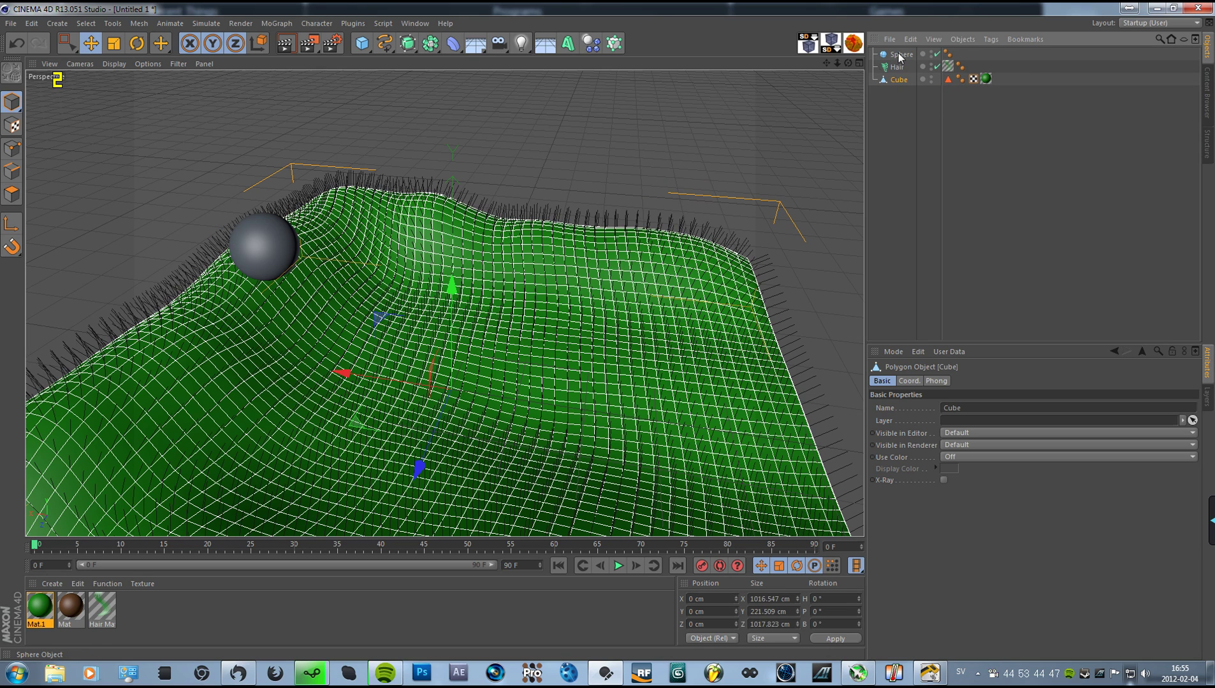
pyautogui.click(900, 55)
pyautogui.click(903, 146)
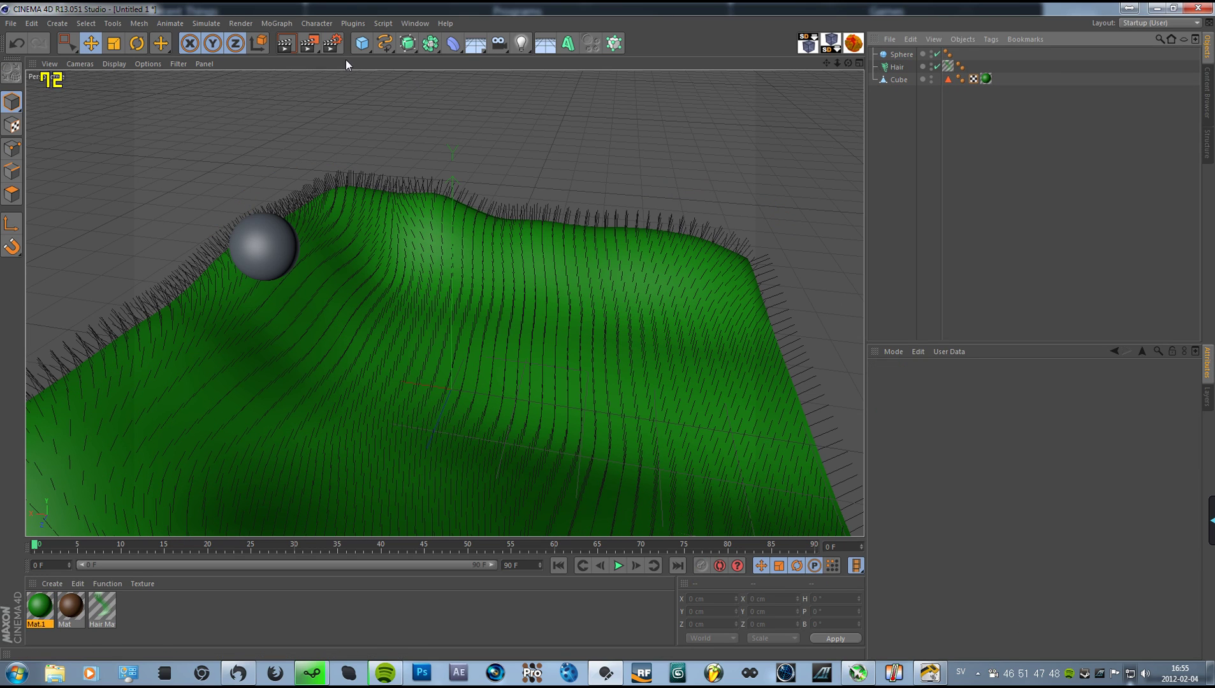
# Add a MoGraph Fracture object and put the Sphere inside it.
pyautogui.click(285, 24)
pyautogui.click(314, 165)
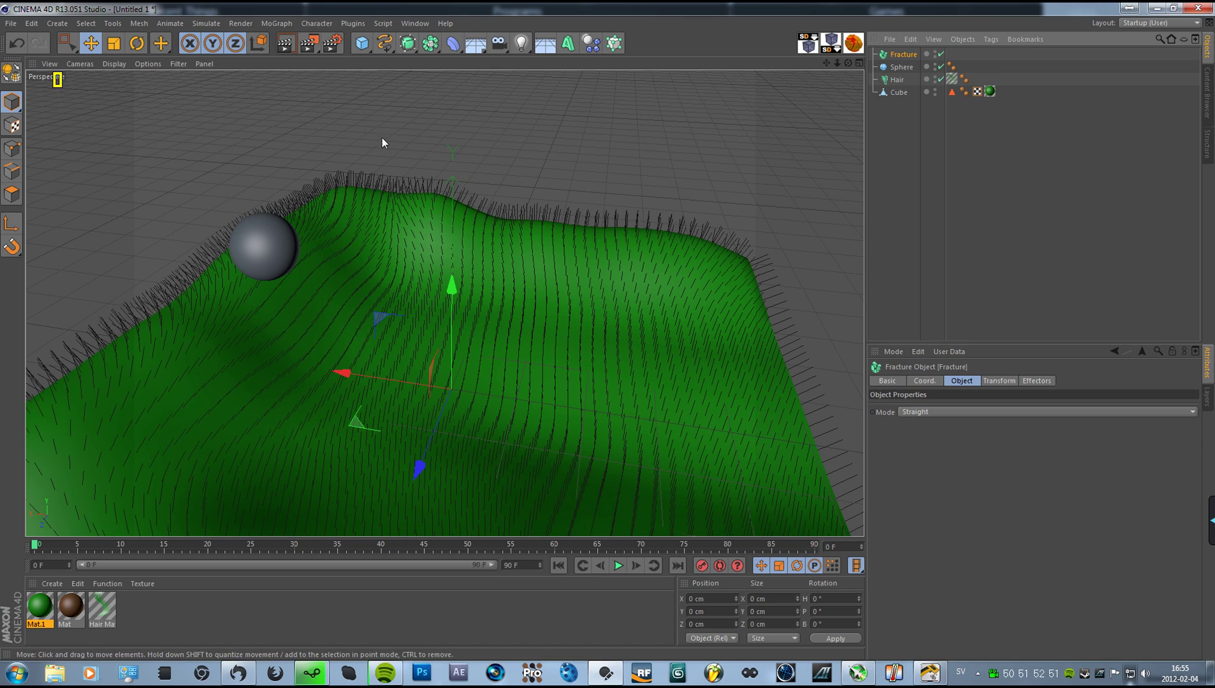
pyautogui.click(899, 92)
pyautogui.keyDown('ctrl'); pyautogui.click(901, 67); pyautogui.keyUp('ctrl')
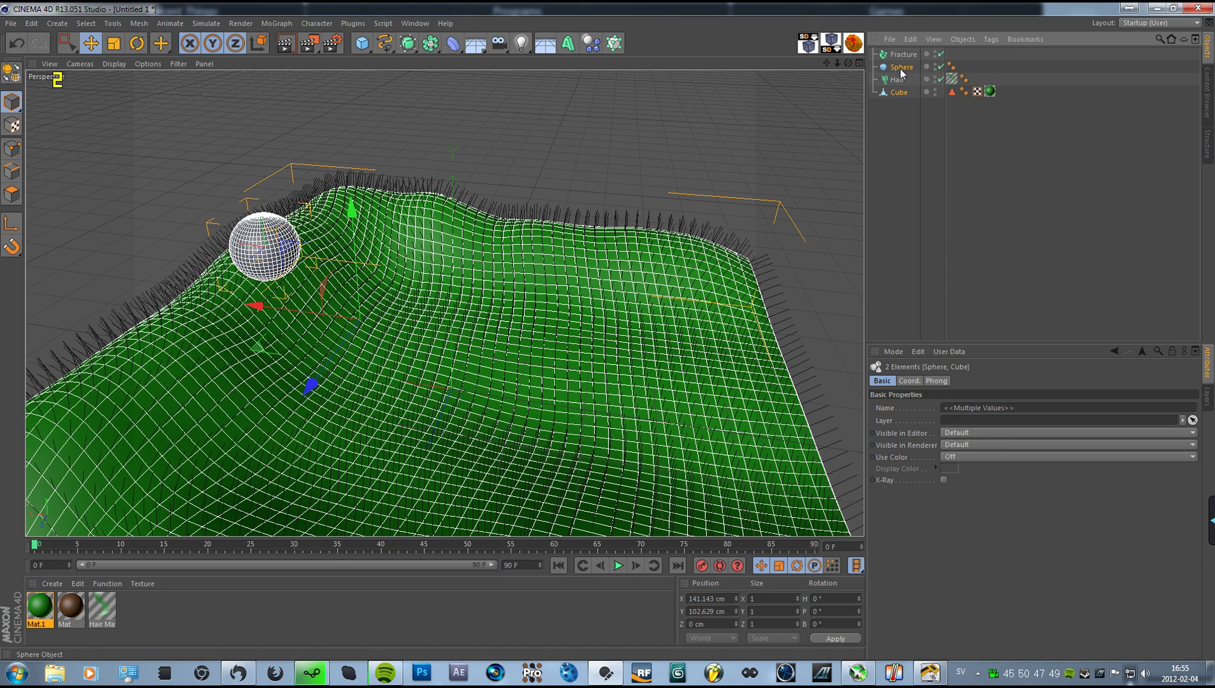
pyautogui.moveTo(901, 68)
pyautogui.mouseDown()
pyautogui.moveTo(901, 54)
pyautogui.moveTo(907, 141)
pyautogui.mouseUp()
pyautogui.click(911, 169)
# Add a second Fracture object, Fracture.1, and put the Cube inside it.
pyautogui.click(902, 55)
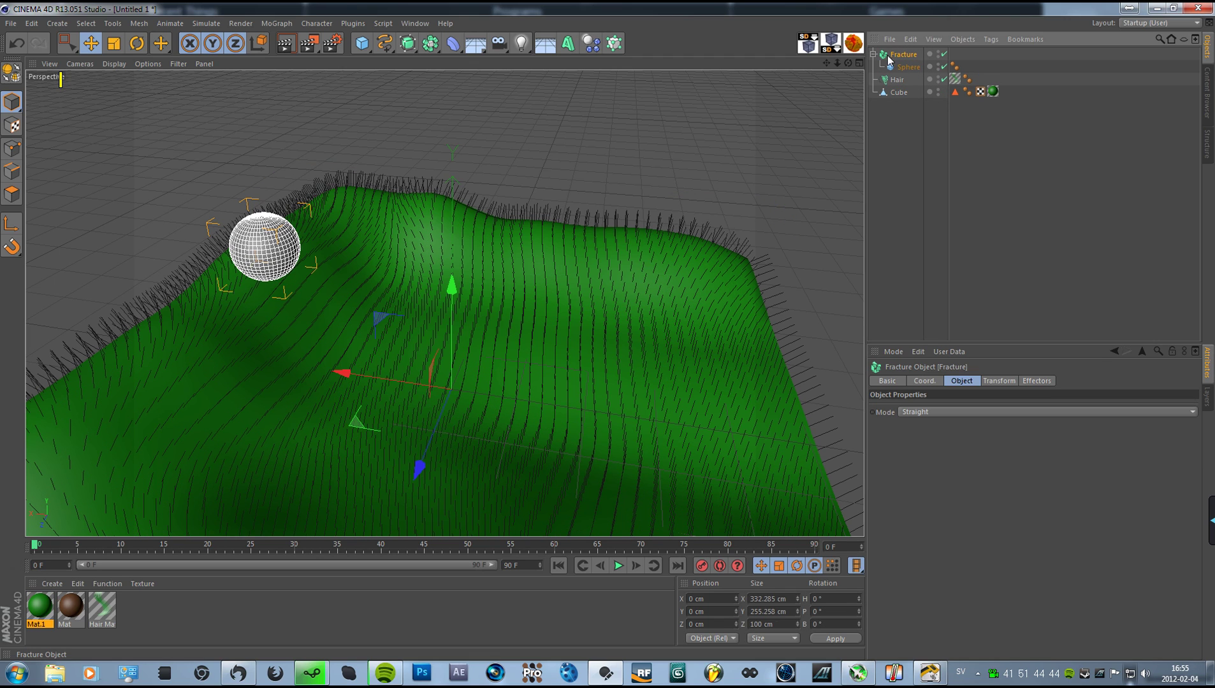
pyautogui.click(288, 23)
pyautogui.click(287, 144)
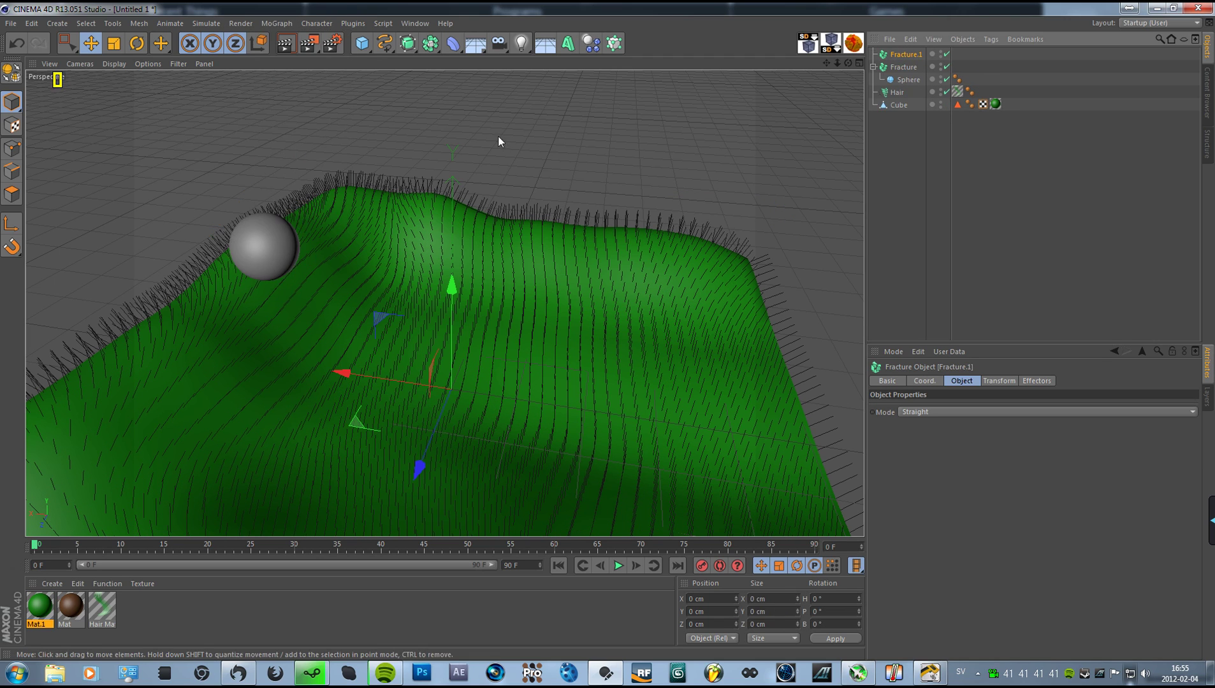
pyautogui.moveTo(900, 67); pyautogui.dragTo(903, 56)
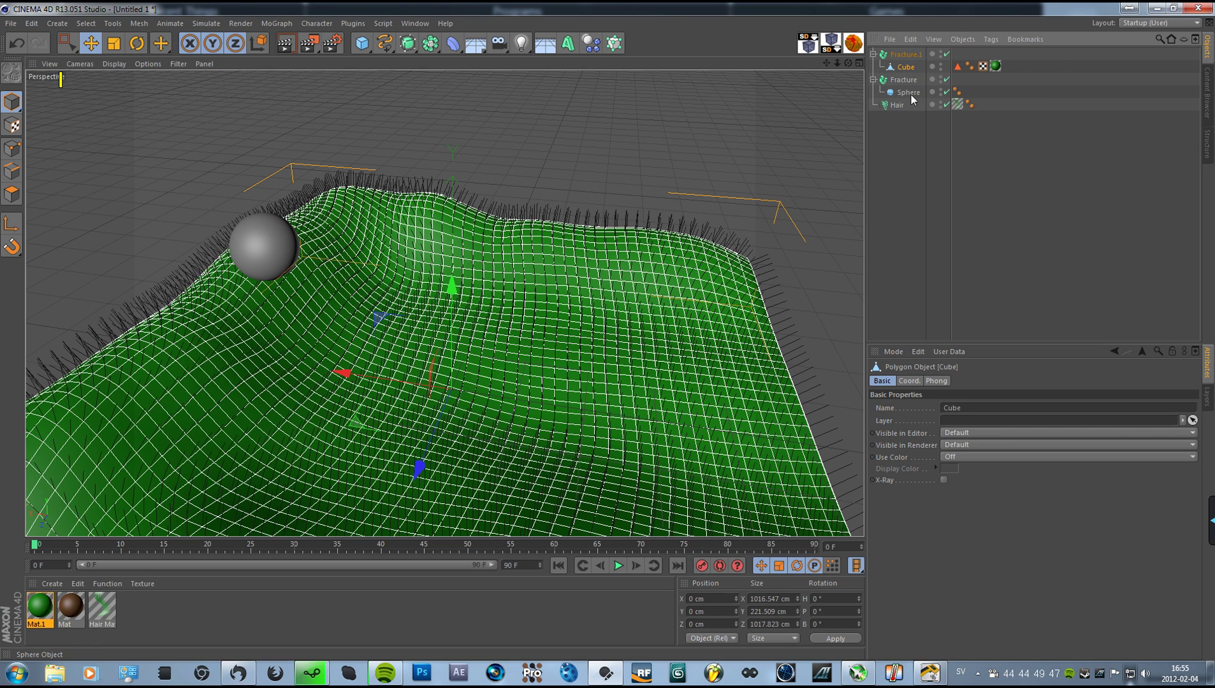
pyautogui.click(901, 81)
# Give both Fracture objects Rigid Body dynamics tags.
pyautogui.keyDown('ctrl'); pyautogui.click(906, 54); pyautogui.keyUp('ctrl')
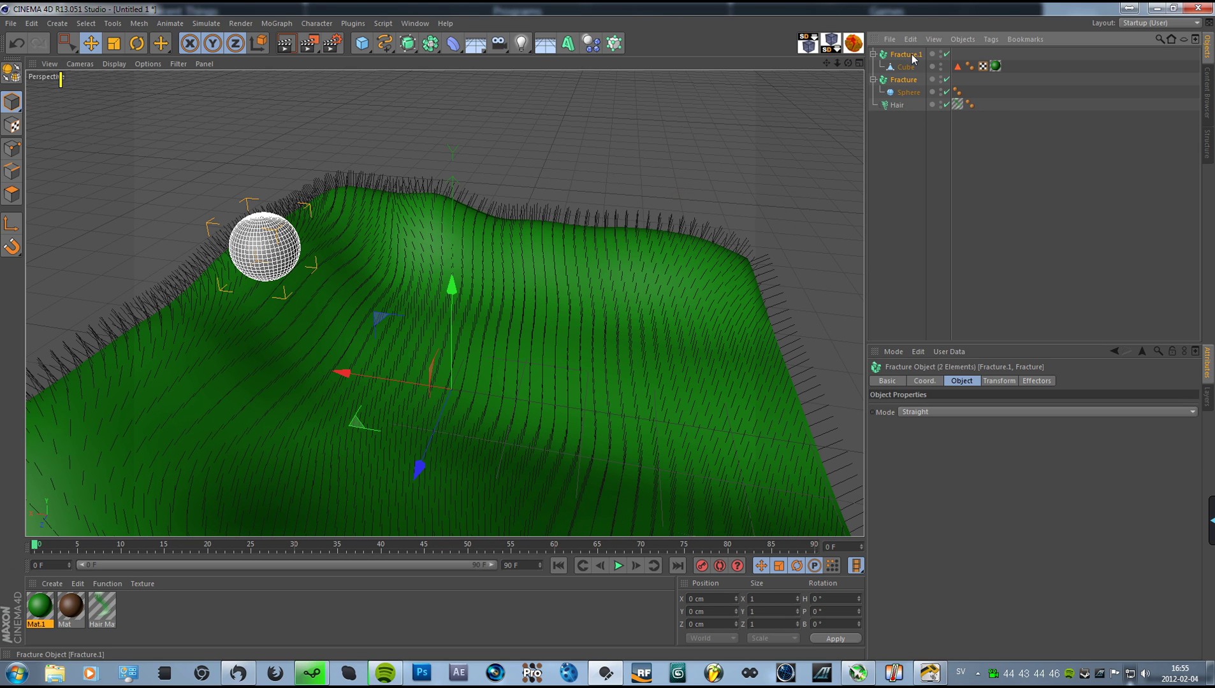
pyautogui.click(990, 39)
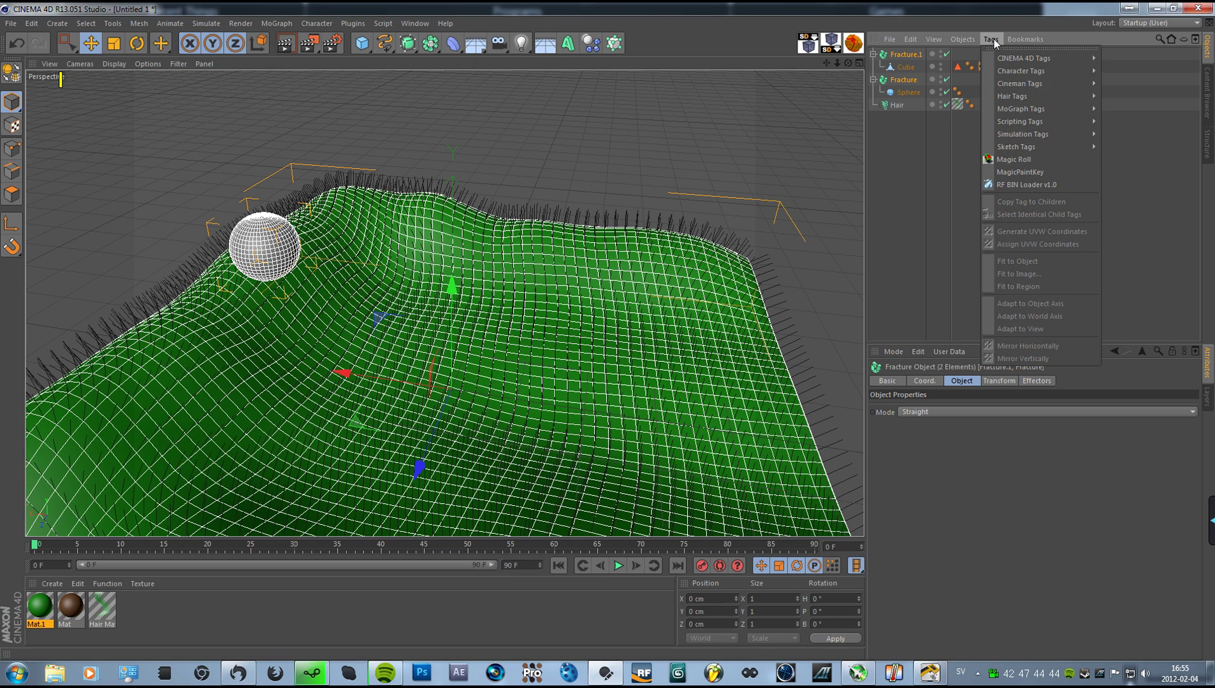
pyautogui.moveTo(1047, 138)
pyautogui.click(1131, 138)
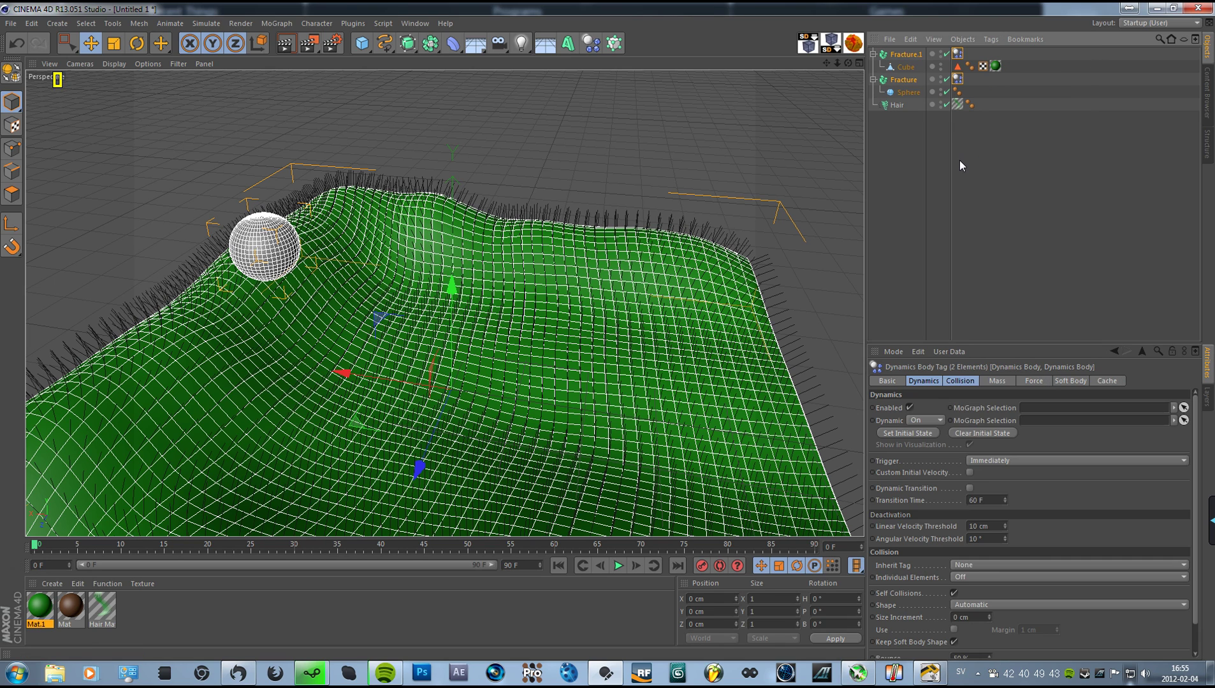
pyautogui.click(946, 177)
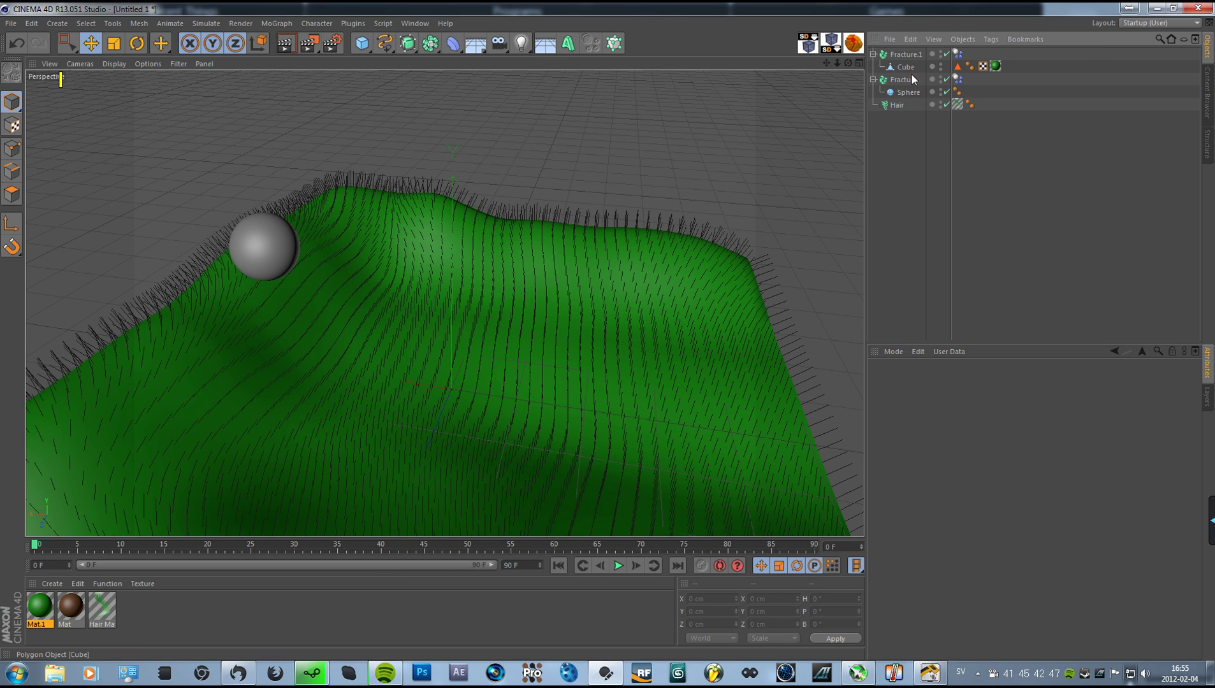
# On Fracture.1, set collision Shape to Automatic (MoDynamics) and turn Dynamic Off.
pyautogui.click(911, 54)
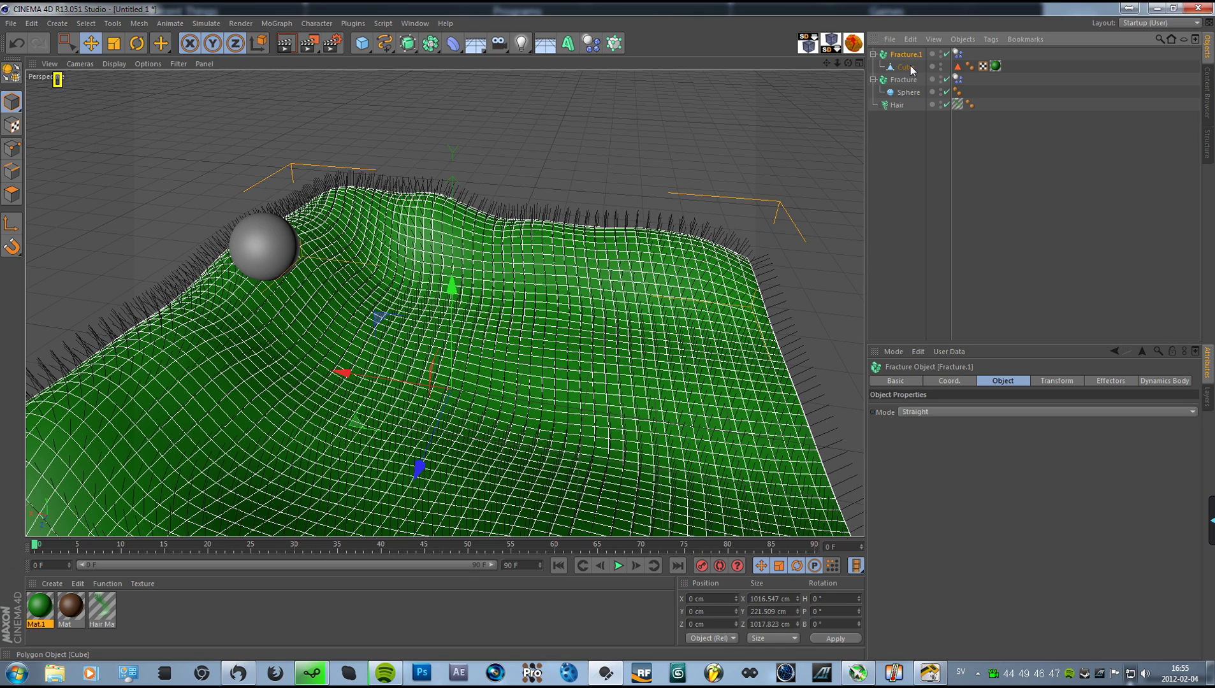
pyautogui.click(1161, 381)
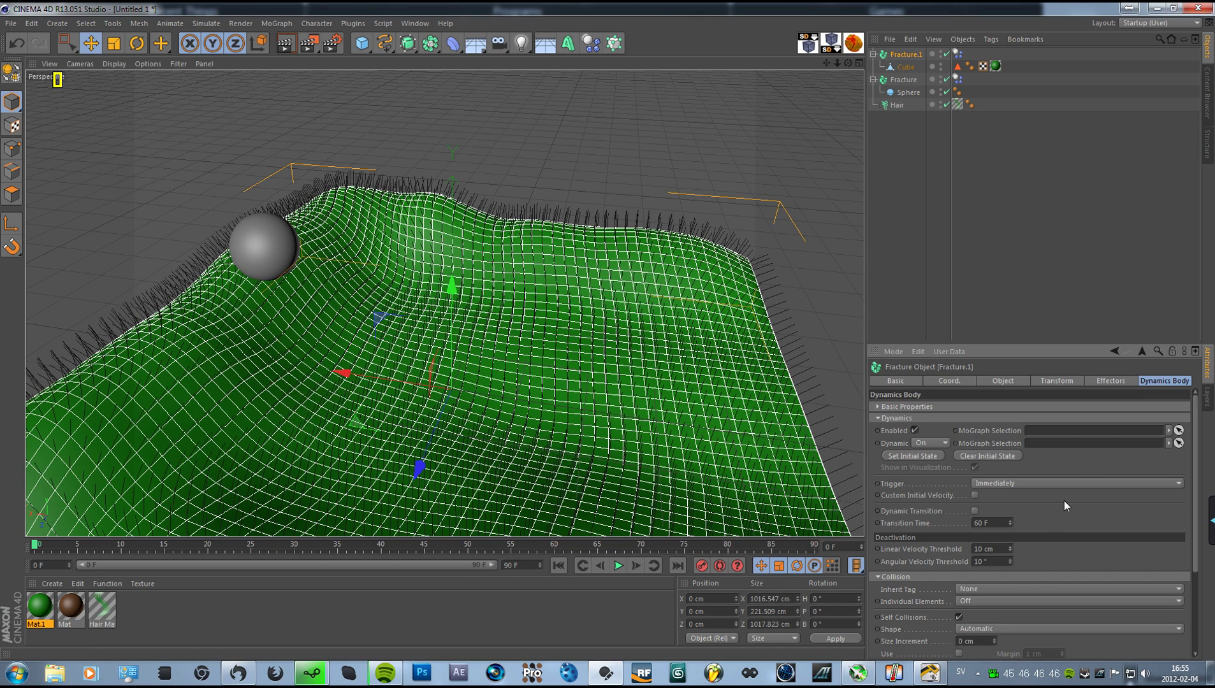
pyautogui.click(987, 629)
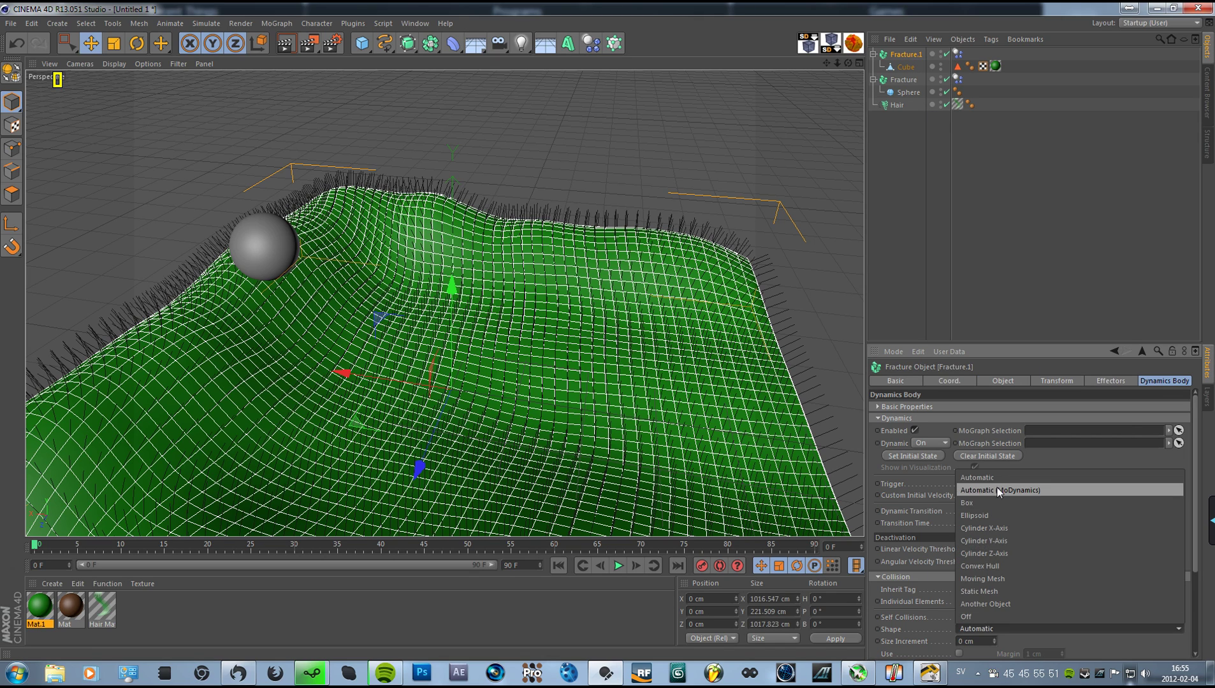
pyautogui.click(1000, 491)
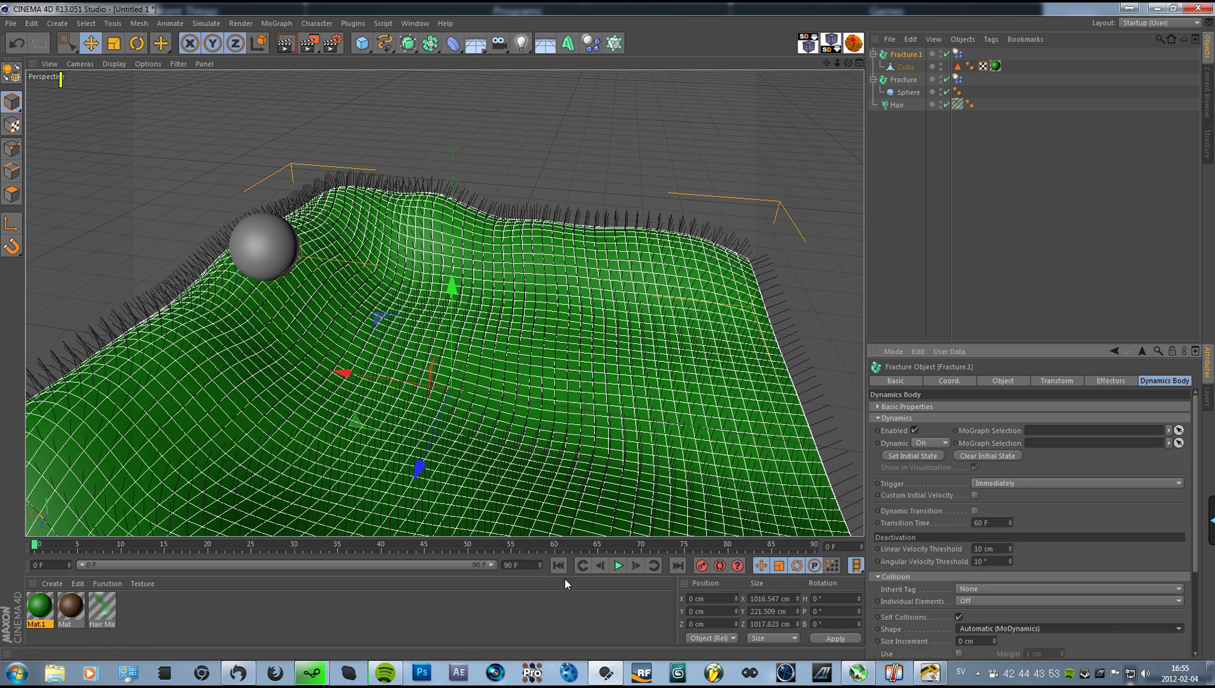
pyautogui.click(929, 443)
pyautogui.click(934, 451)
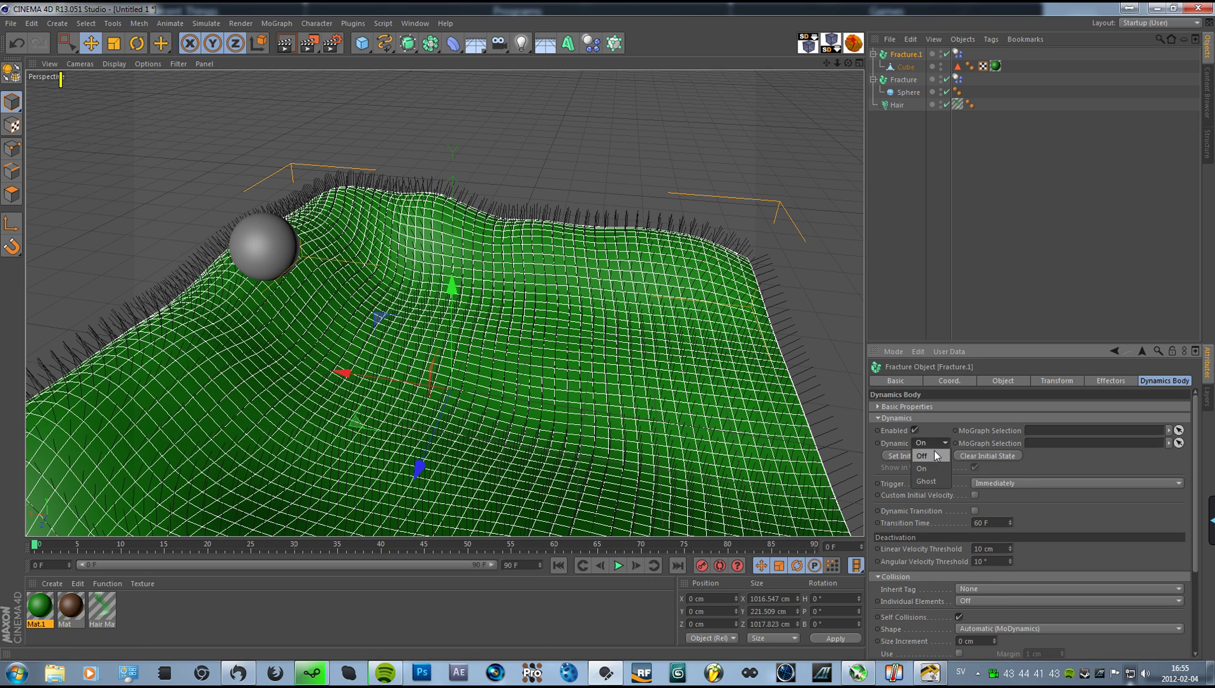
# Play and rewind the simulation twice to watch the sphere on the landscape.
pyautogui.click(618, 566)
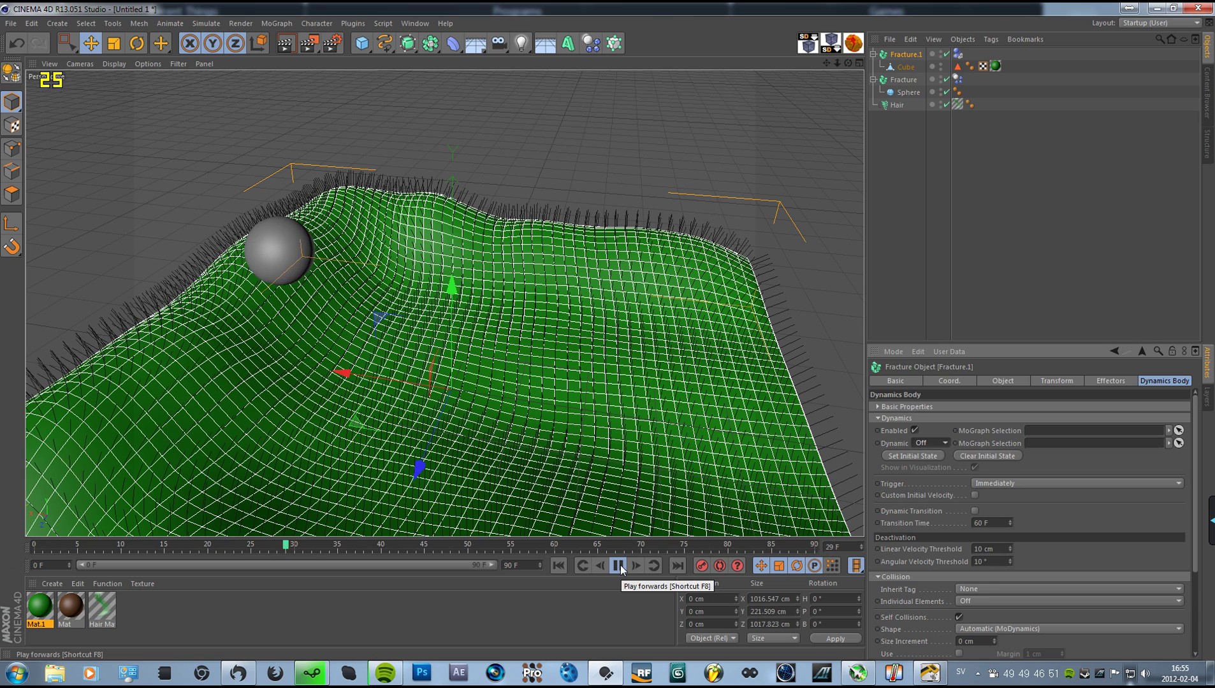
pyautogui.keyDown('alt'); pyautogui.moveTo(461, 460); pyautogui.dragTo(494, 394); pyautogui.keyUp('alt')
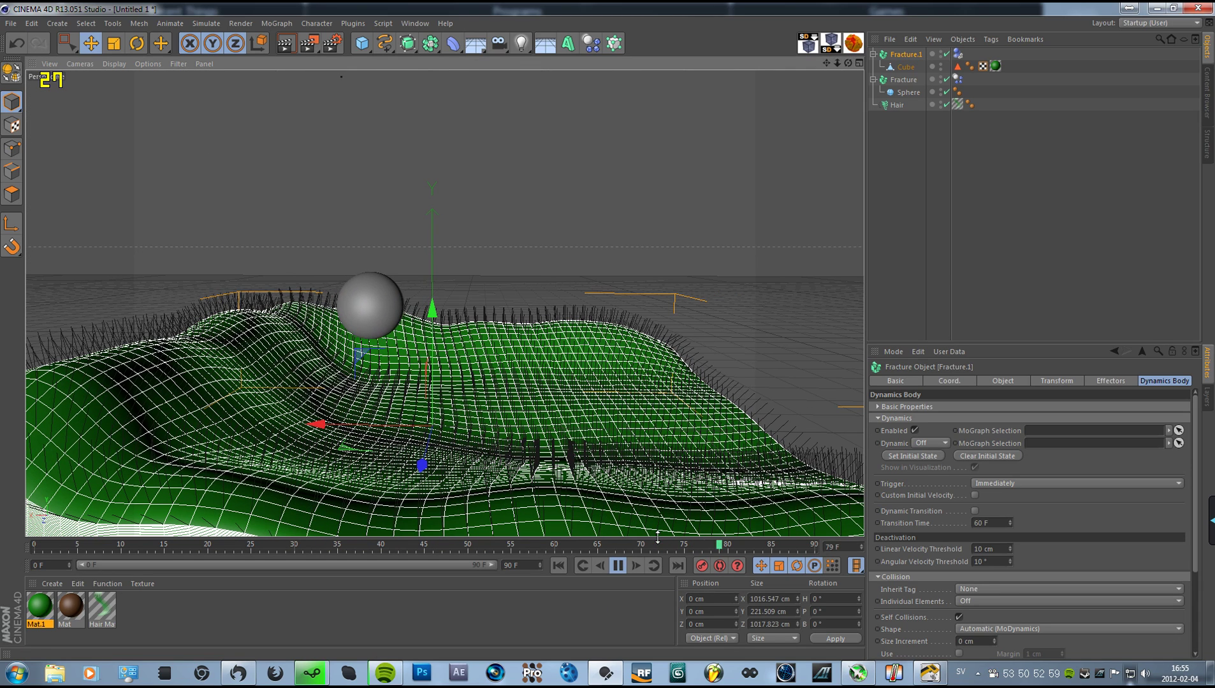
pyautogui.click(624, 566)
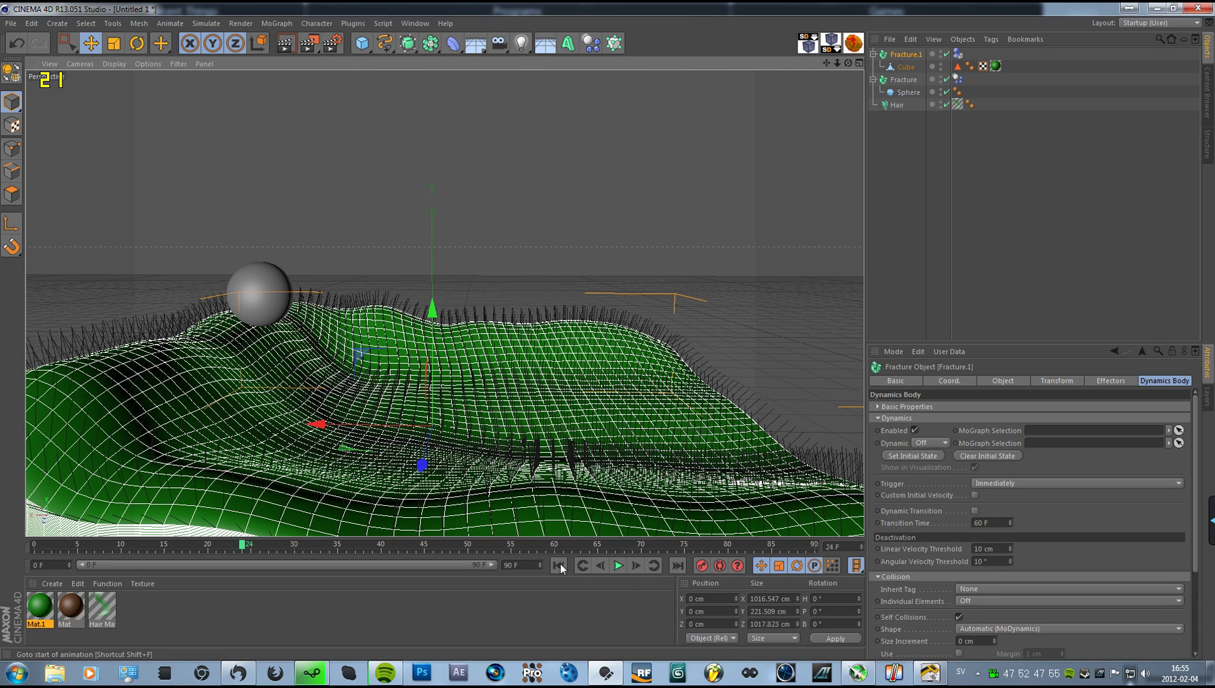
pyautogui.click(559, 566)
pyautogui.click(618, 567)
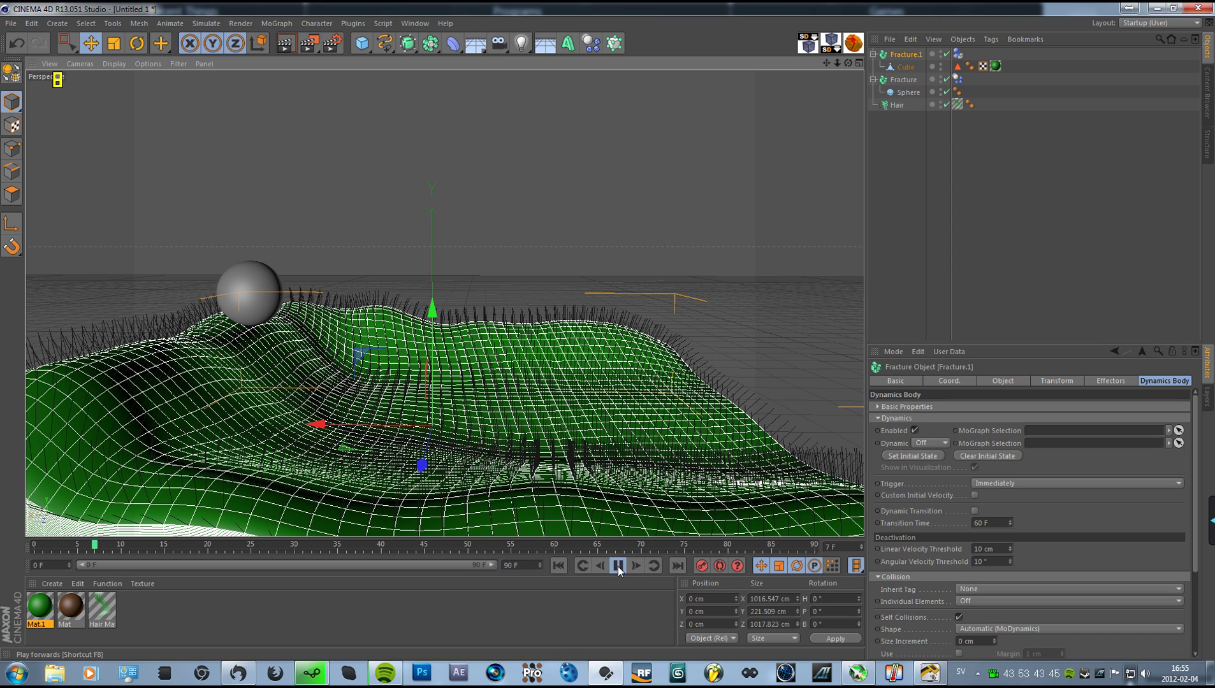
pyautogui.click(618, 567)
pyautogui.click(560, 567)
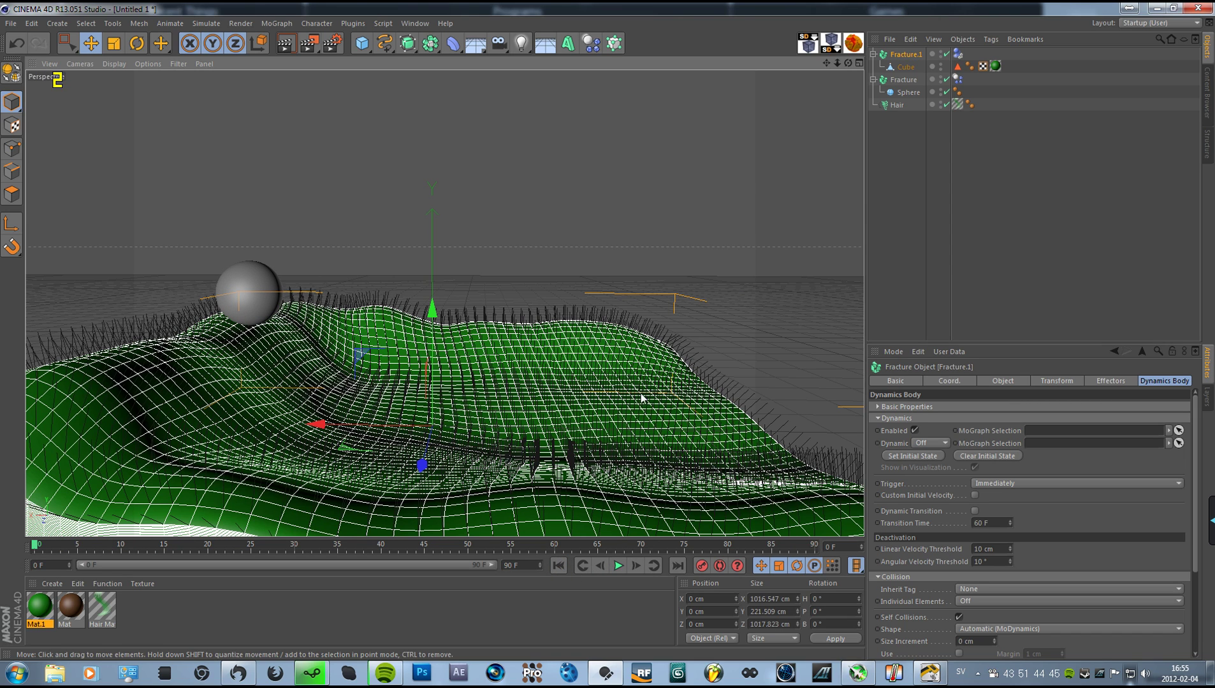
pyautogui.keyDown('alt'); pyautogui.moveTo(643, 399); pyautogui.dragTo(651, 451); pyautogui.keyUp('alt')
# Recheck the collision shape, then replay the simulation and rewind to frame 0.
pyautogui.click(996, 629)
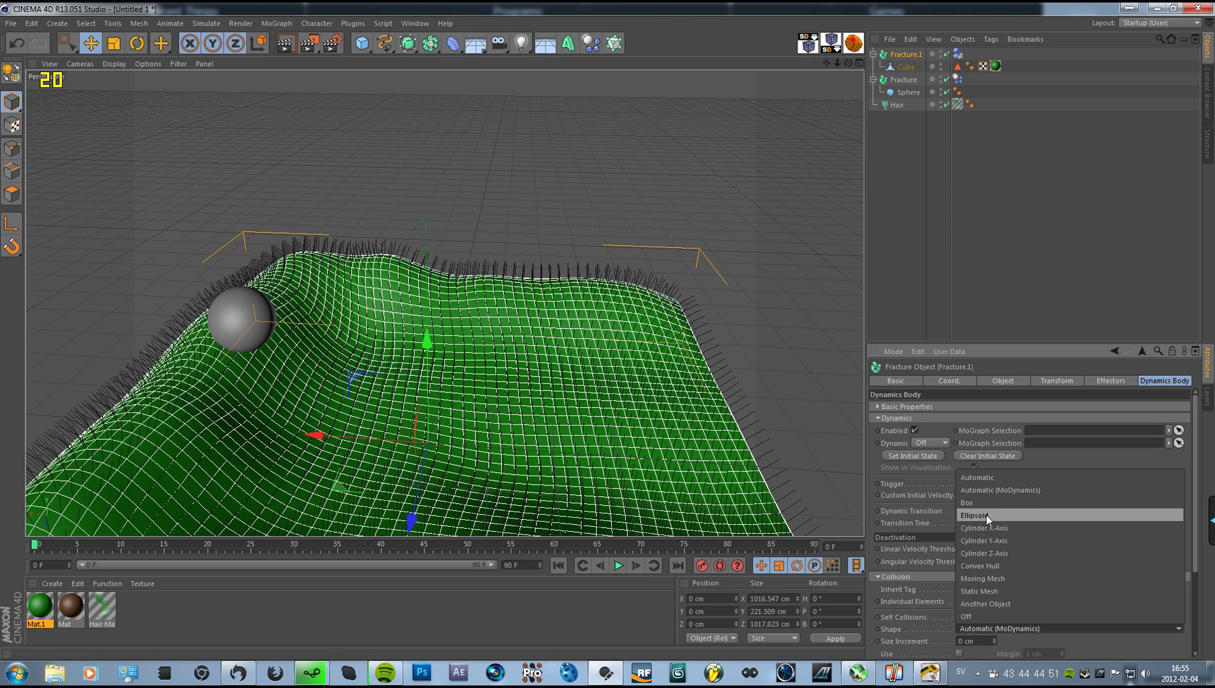
pyautogui.click(985, 492)
pyautogui.click(618, 567)
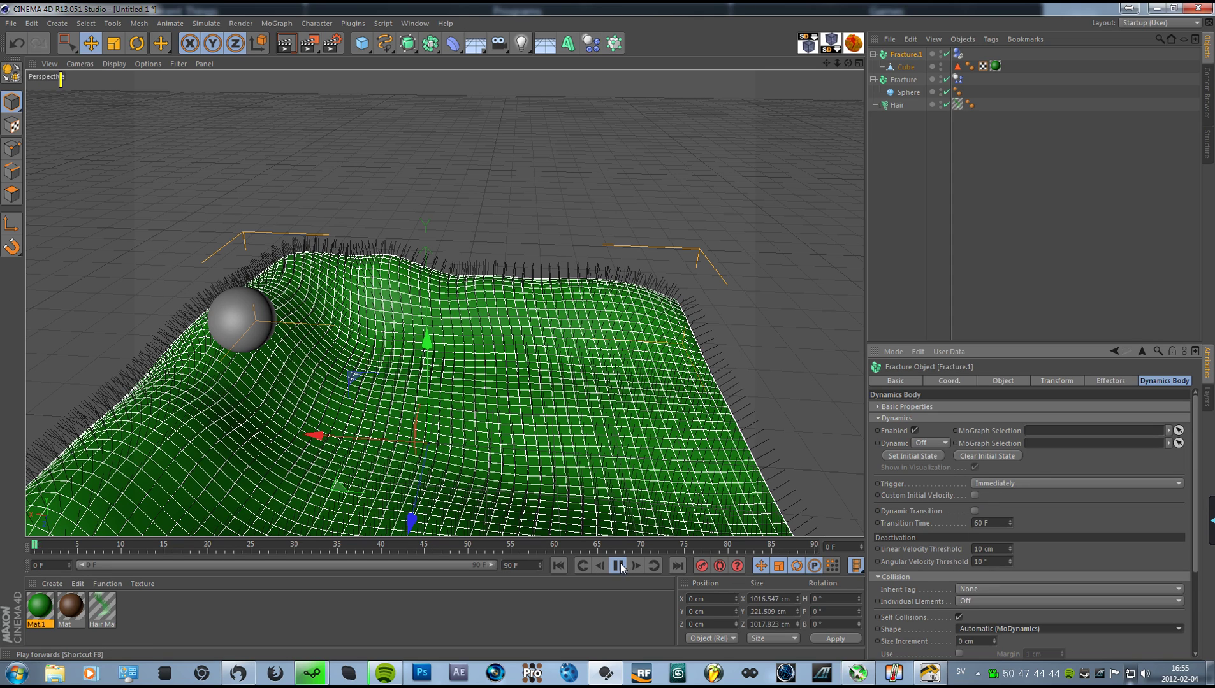
pyautogui.click(618, 566)
pyautogui.click(562, 565)
pyautogui.click(560, 566)
# Leave Inherit Tag and Individual Elements unchanged, then move the Sphere out of its Fracture.
pyautogui.click(1006, 588)
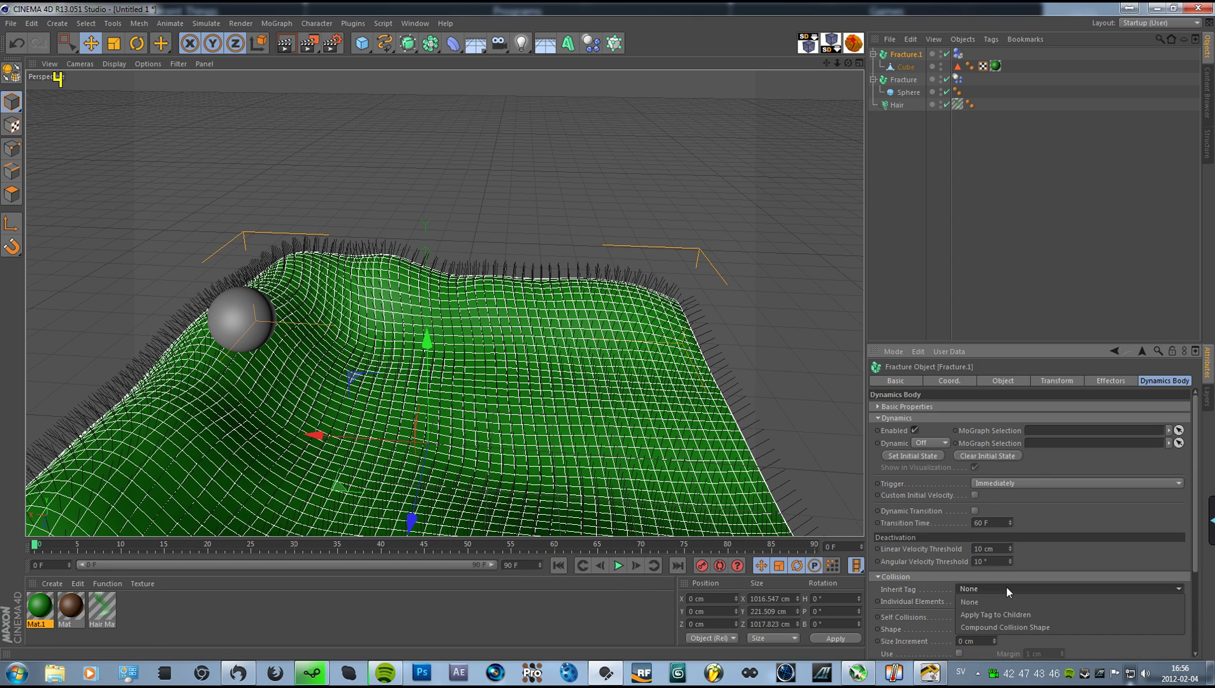
pyautogui.click(1006, 588)
pyautogui.click(1001, 600)
pyautogui.click(999, 599)
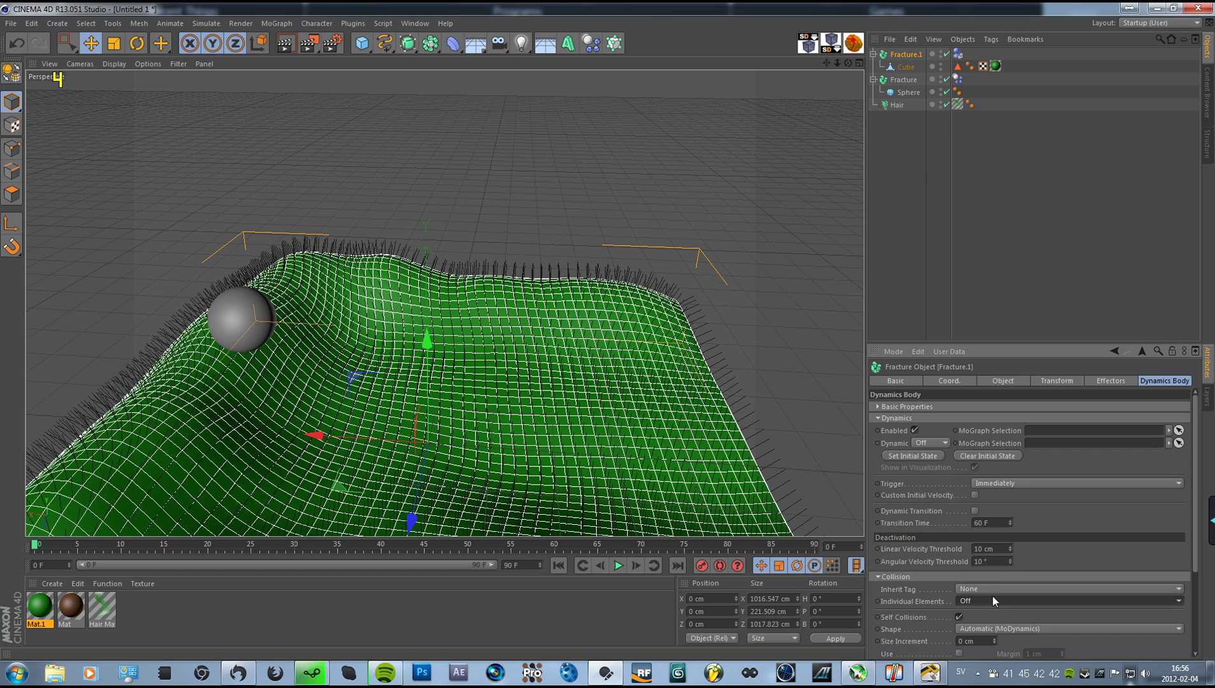
pyautogui.click(924, 116)
pyautogui.moveTo(913, 190); pyautogui.dragTo(913, 191)
# Move the Cube out, delete both Fracture objects, and select Cube and Sphere.
pyautogui.moveTo(905, 67); pyautogui.dragTo(911, 143)
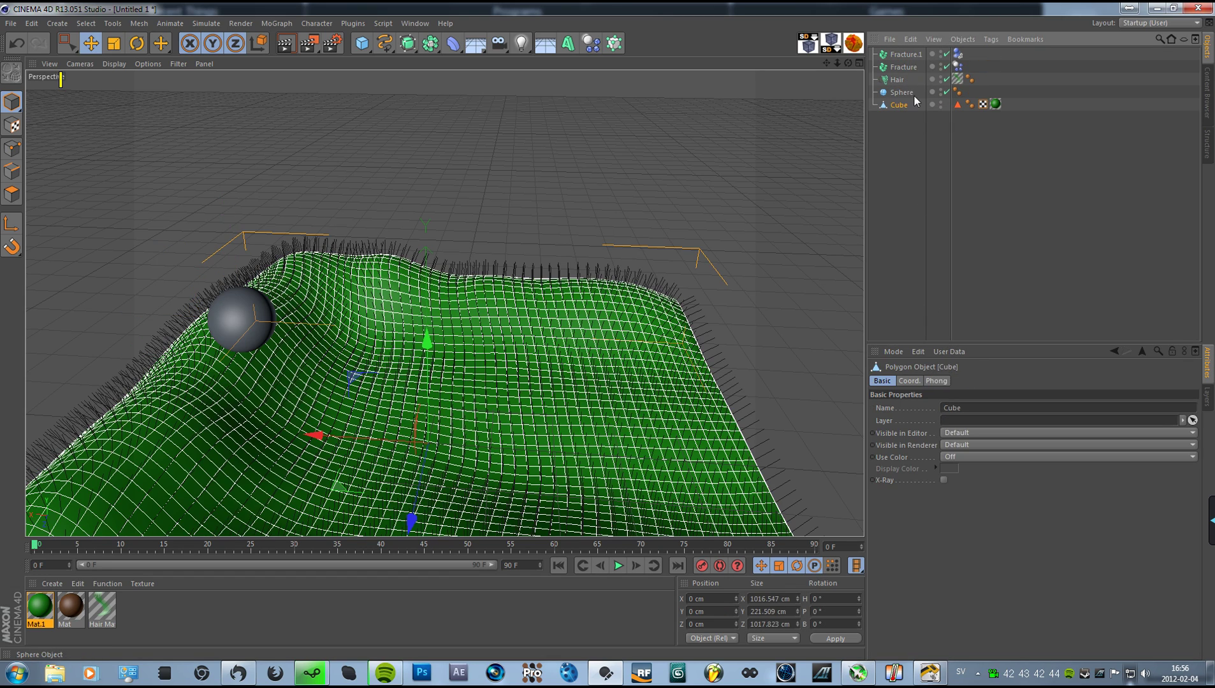
pyautogui.click(904, 54)
pyautogui.press('Delete')
pyautogui.click(904, 54)
pyautogui.press('Delete')
pyautogui.press('space')
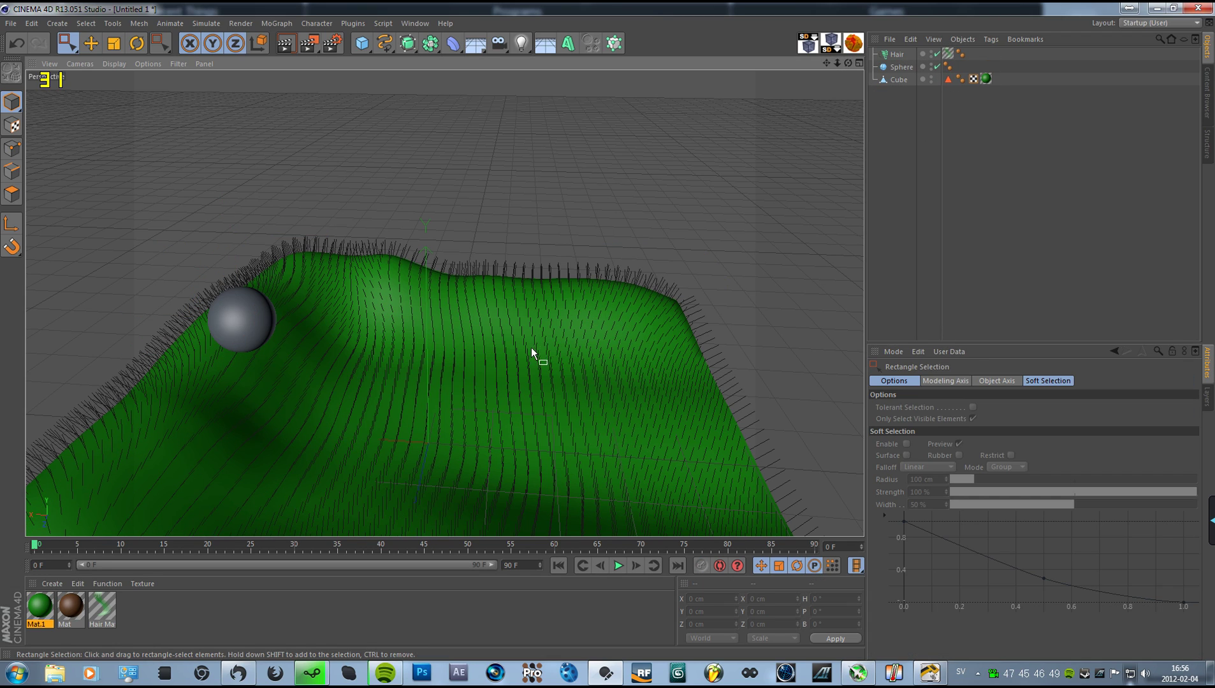
pyautogui.keyDown('alt'); pyautogui.moveTo(531, 347); pyautogui.dragTo(590, 271); pyautogui.keyUp('alt')
pyautogui.moveTo(898, 83)
pyautogui.mouseDown()
pyautogui.moveTo(902, 109)
pyautogui.moveTo(897, 76)
pyautogui.mouseUp()
pyautogui.keyDown('ctrl'); pyautogui.click(900, 79); pyautogui.keyUp('ctrl')
# Give Cube and Sphere Rigid Body tags, then play and rewind the simulation.
pyautogui.click(990, 39)
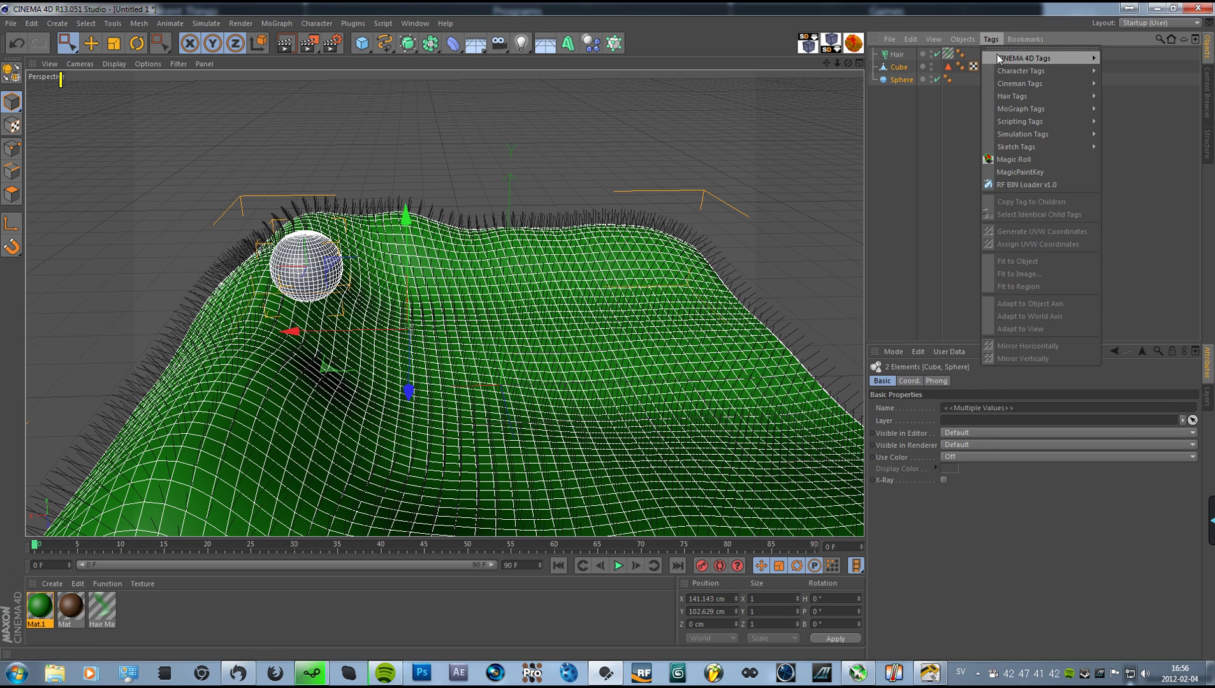
pyautogui.moveTo(1046, 133)
pyautogui.click(1124, 137)
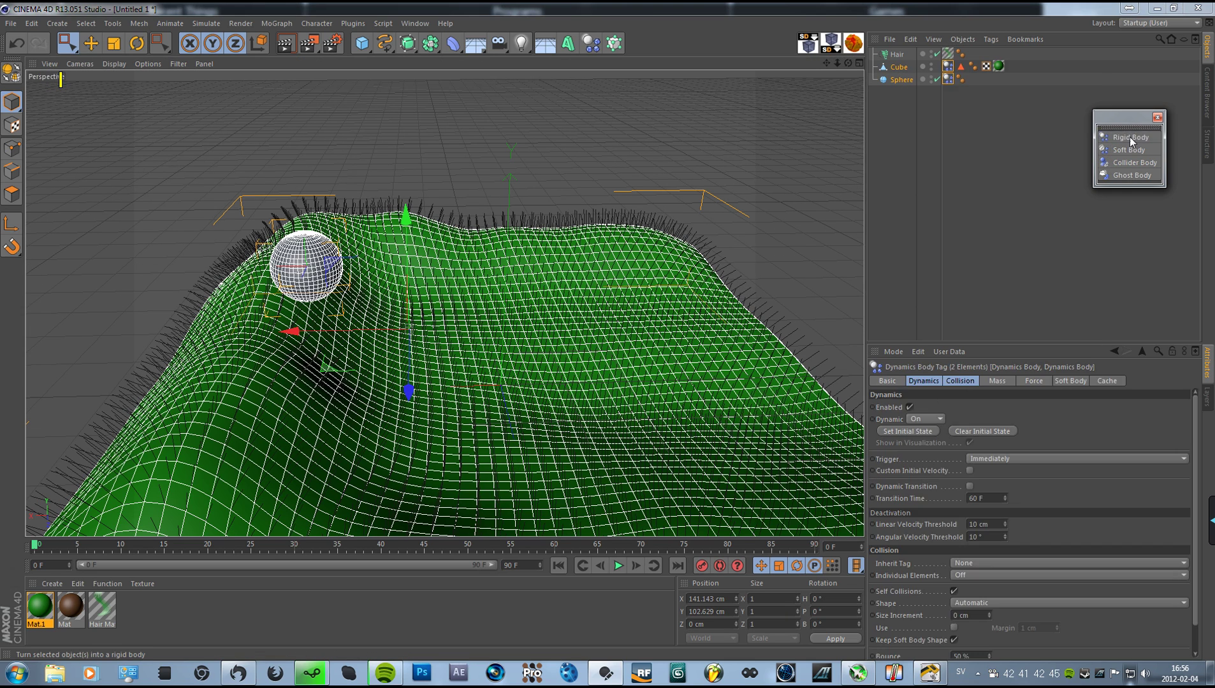
pyautogui.click(618, 566)
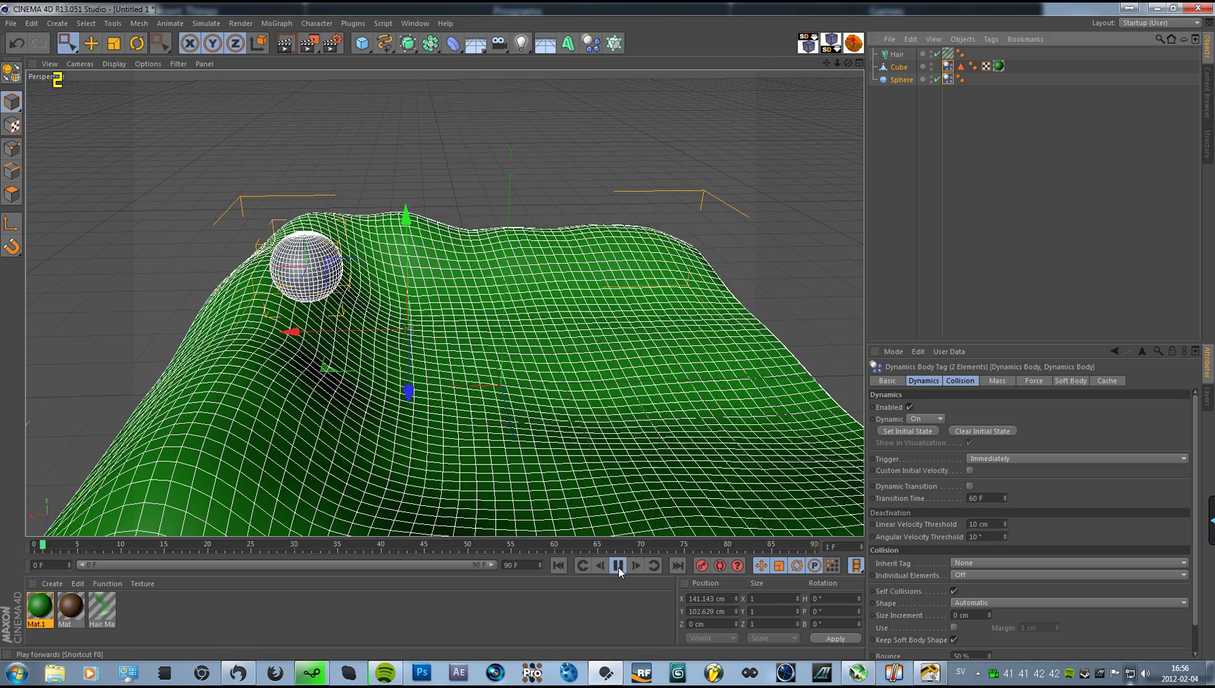
pyautogui.click(618, 565)
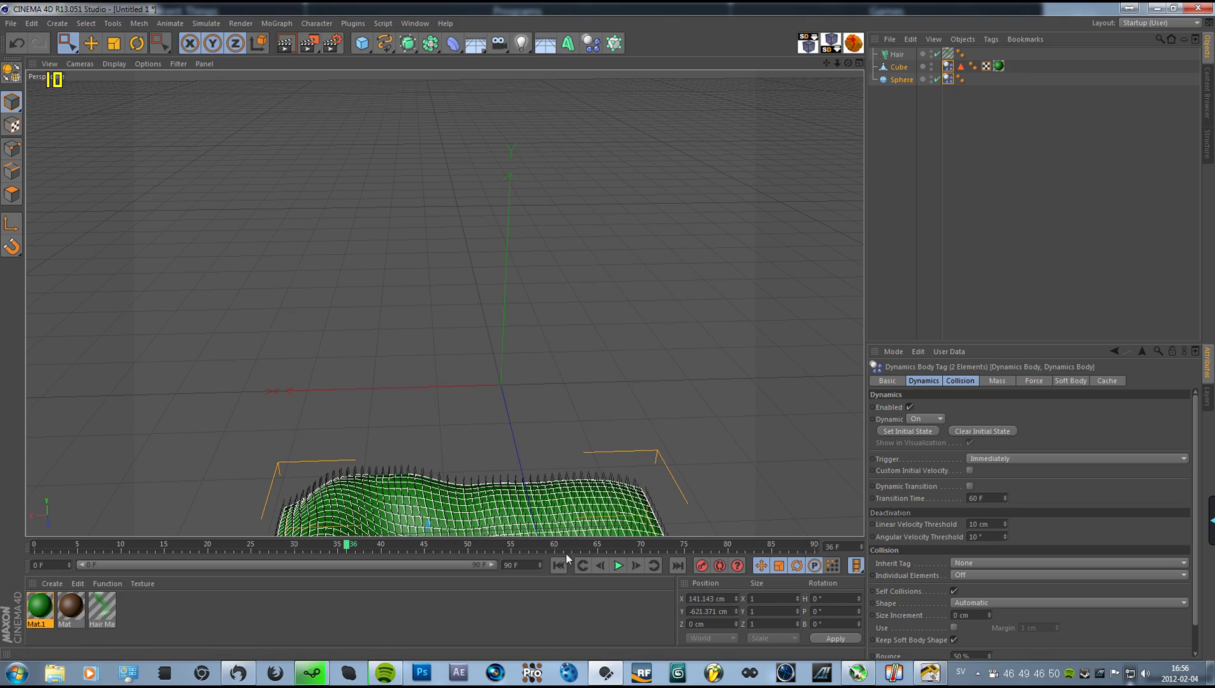
pyautogui.click(558, 566)
pyautogui.click(907, 93)
# Set the Cube's collision shape to Automatic (MoDynamics) and turn its Dynamic setting off.
pyautogui.click(898, 66)
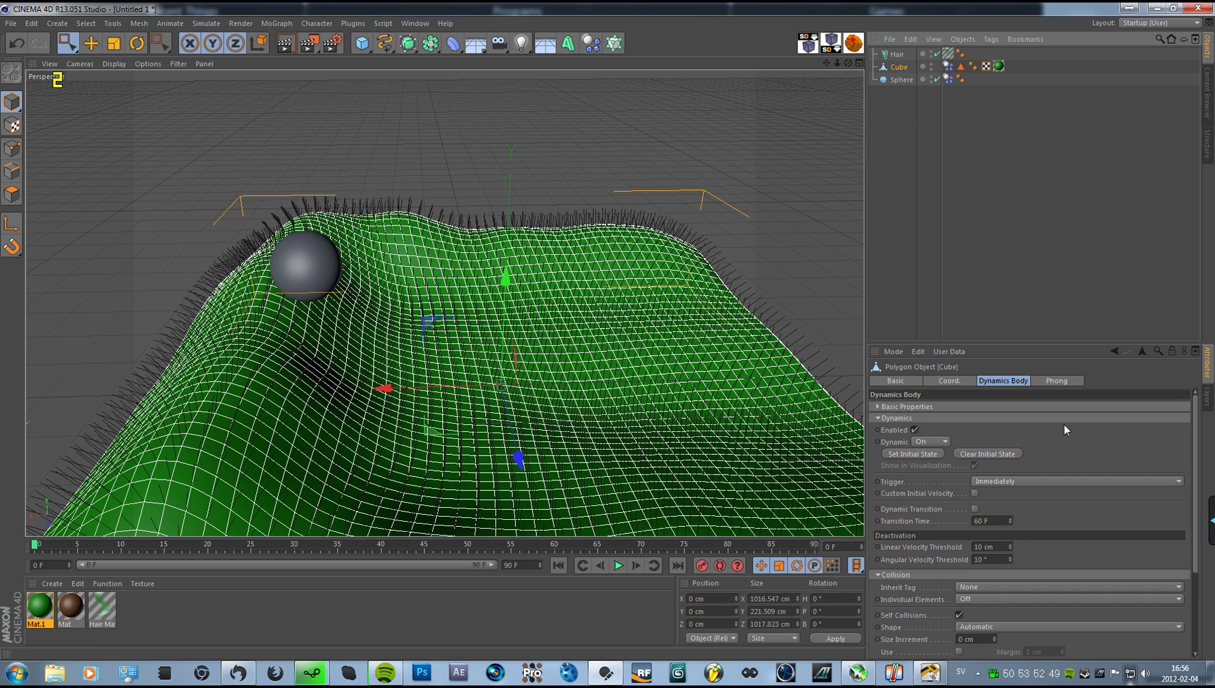
pyautogui.click(996, 631)
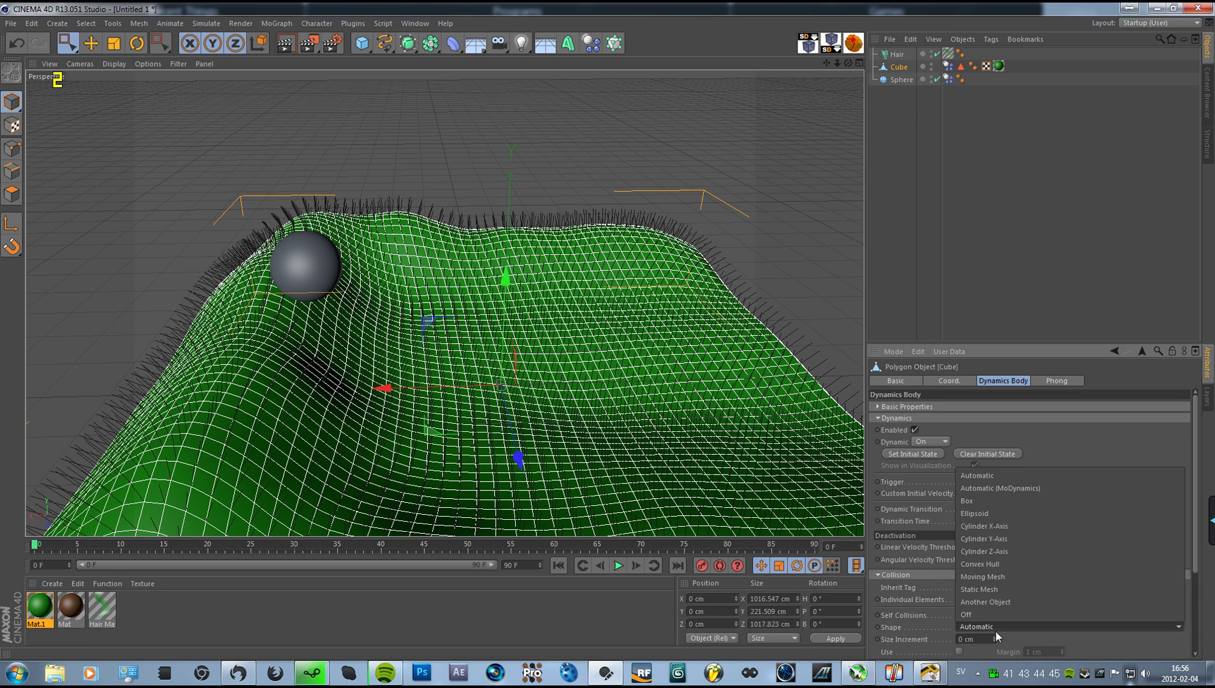
pyautogui.click(1009, 488)
pyautogui.click(930, 441)
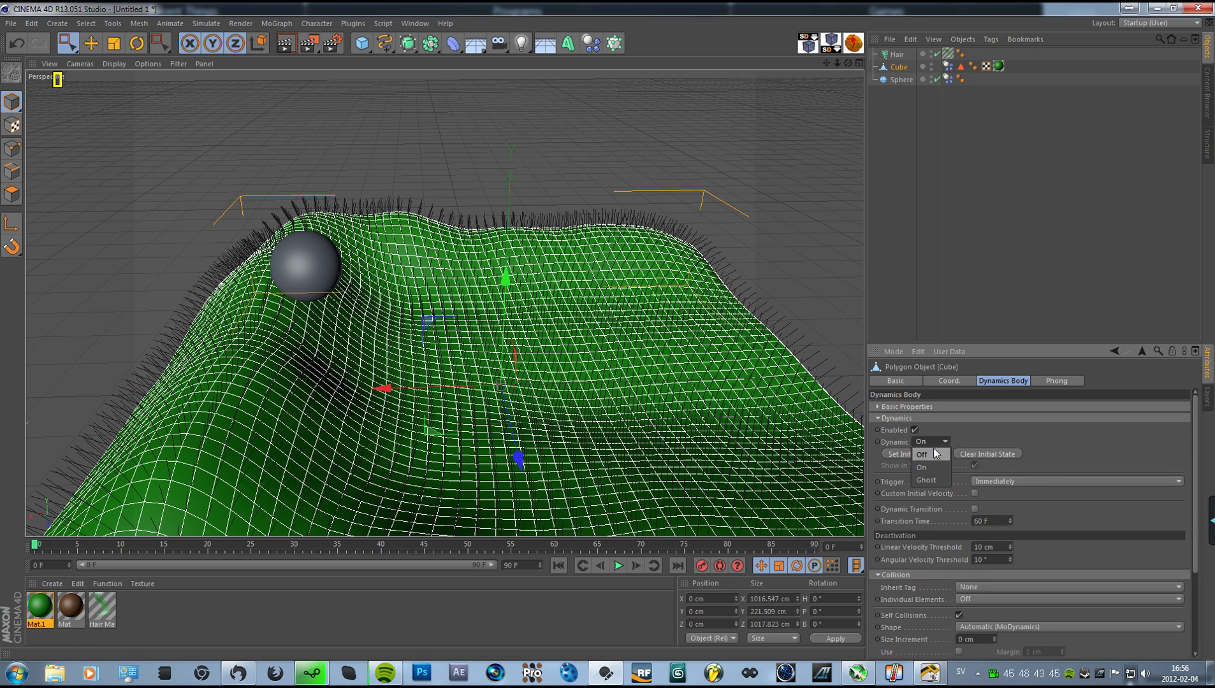
pyautogui.click(931, 466)
# Preview the rolling simulation, rewind to frame 0, and adjust the view and object placement.
pyautogui.click(619, 565)
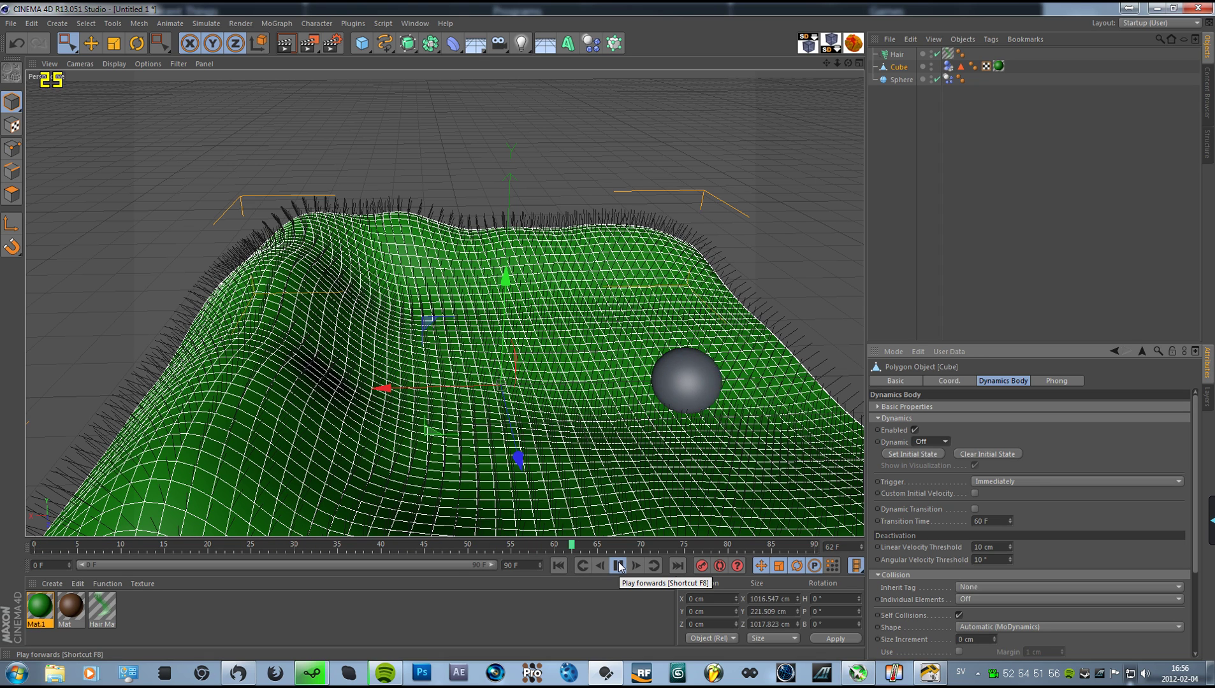
pyautogui.click(620, 566)
pyautogui.click(557, 566)
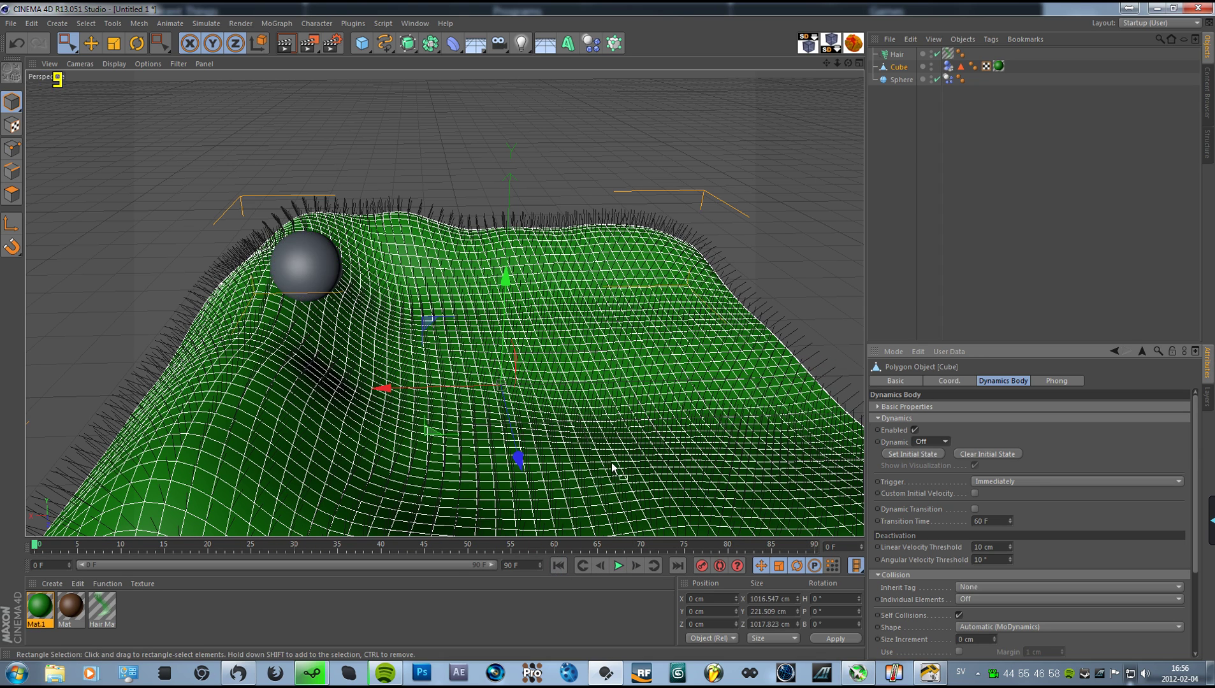
pyautogui.keyDown('alt'); pyautogui.moveTo(612, 469); pyautogui.dragTo(557, 465); pyautogui.keyUp('alt')
pyautogui.scroll(4, 492, 475)
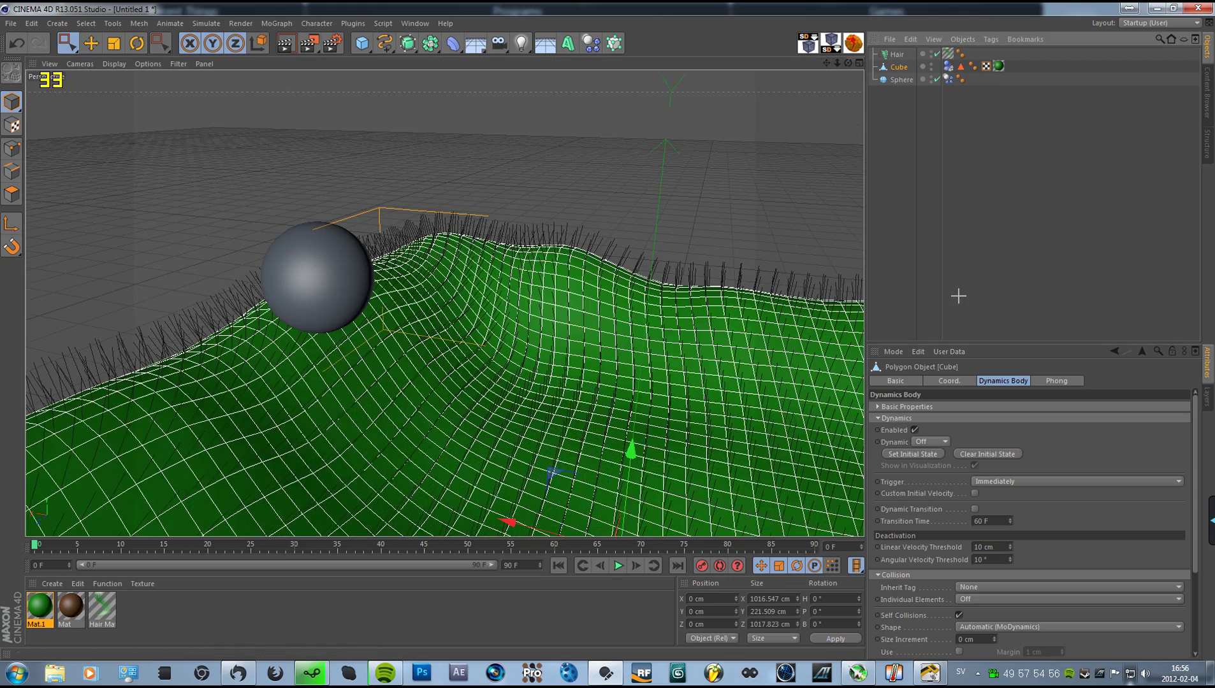
pyautogui.click(957, 296)
pyautogui.click(90, 43)
pyautogui.keyDown('alt'); pyautogui.moveTo(493, 380); pyautogui.dragTo(528, 457); pyautogui.keyUp('alt')
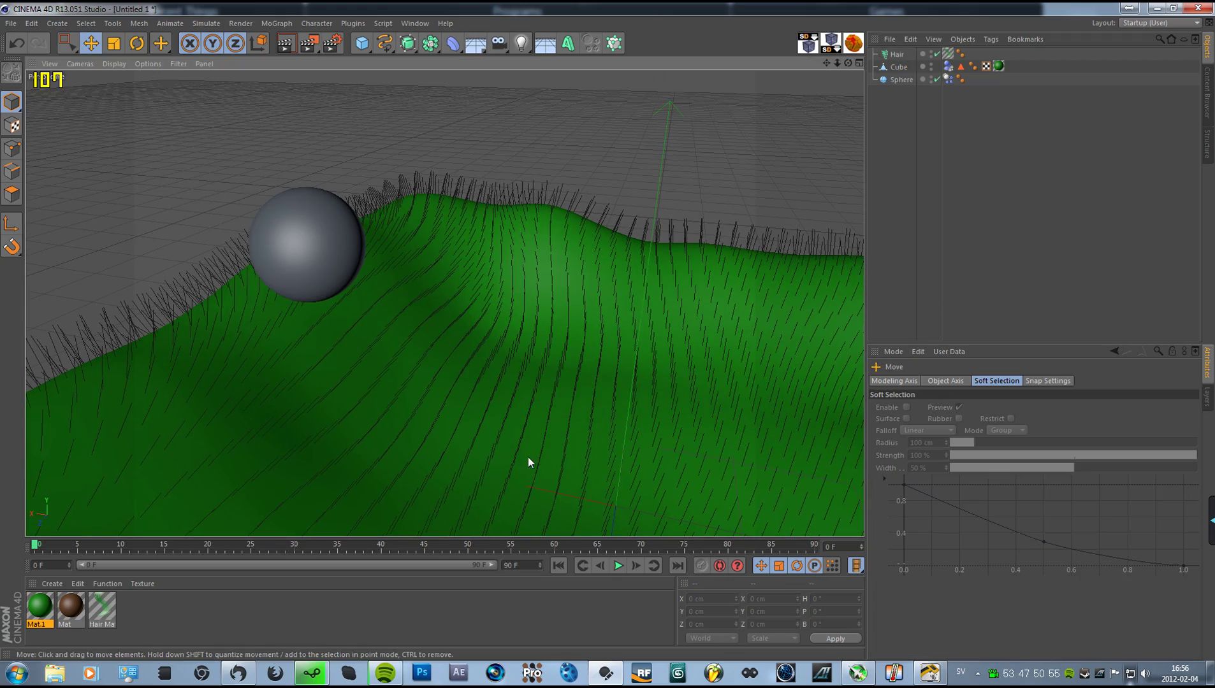
# Replay the sphere's roll, rewind to the first frame, and select the Sphere.
pyautogui.click(617, 565)
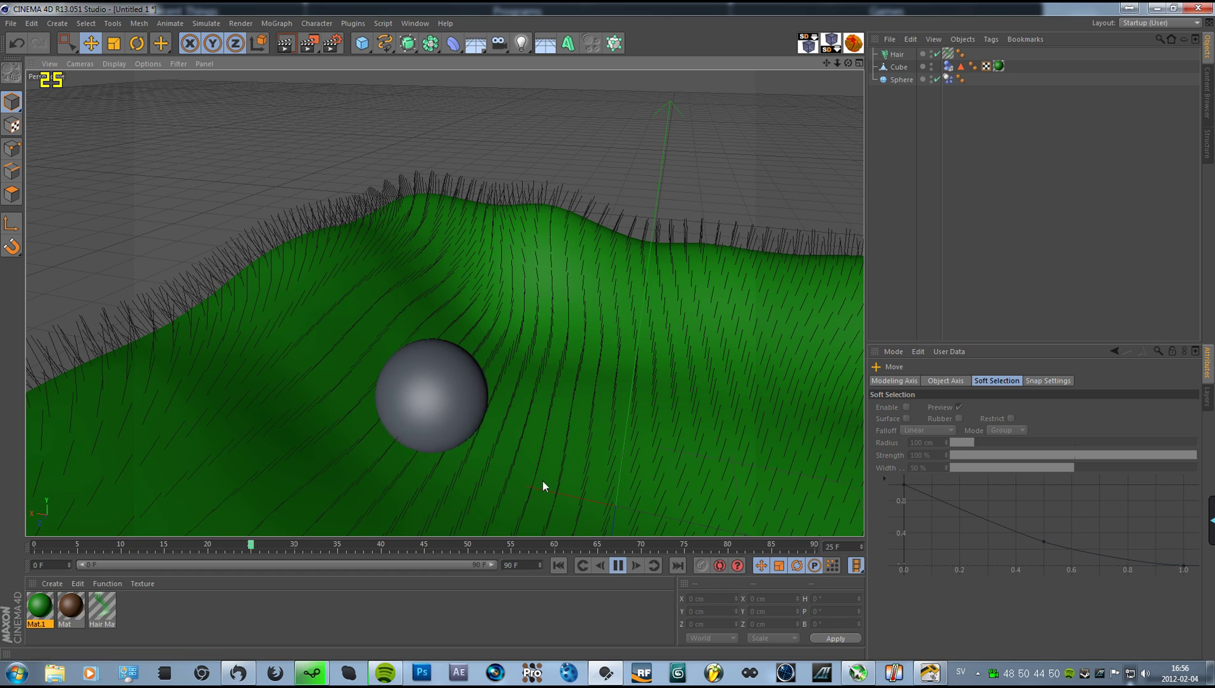
pyautogui.click(618, 566)
pyautogui.click(558, 566)
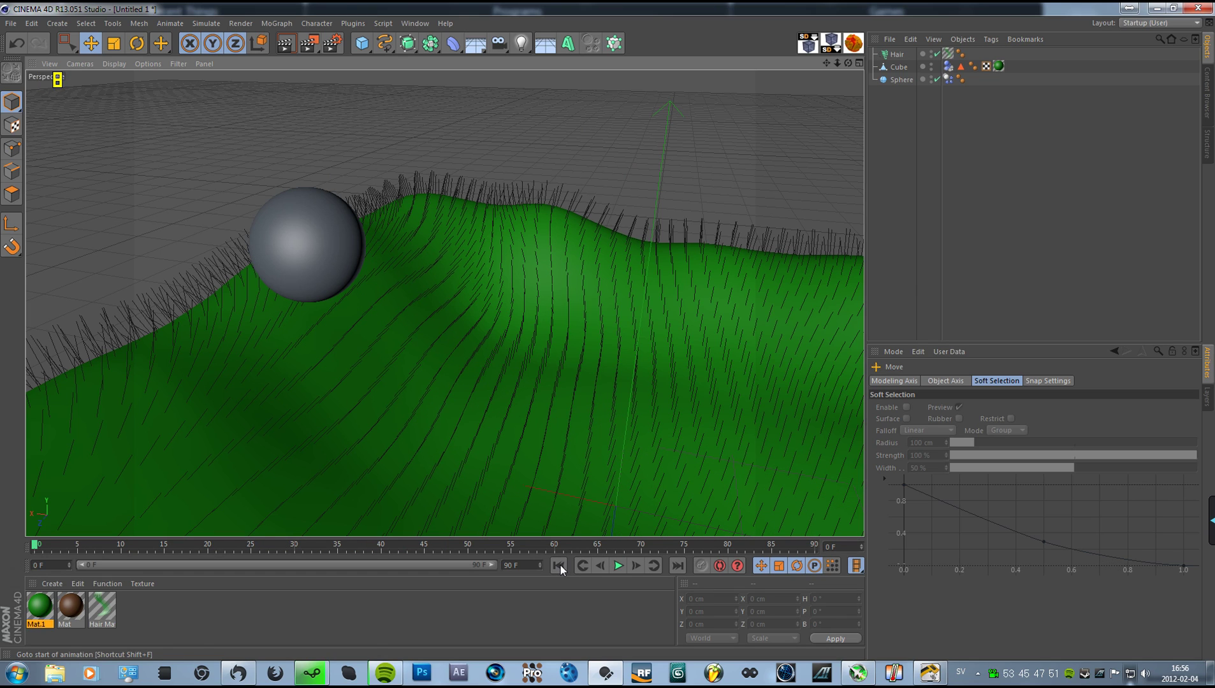
pyautogui.click(900, 79)
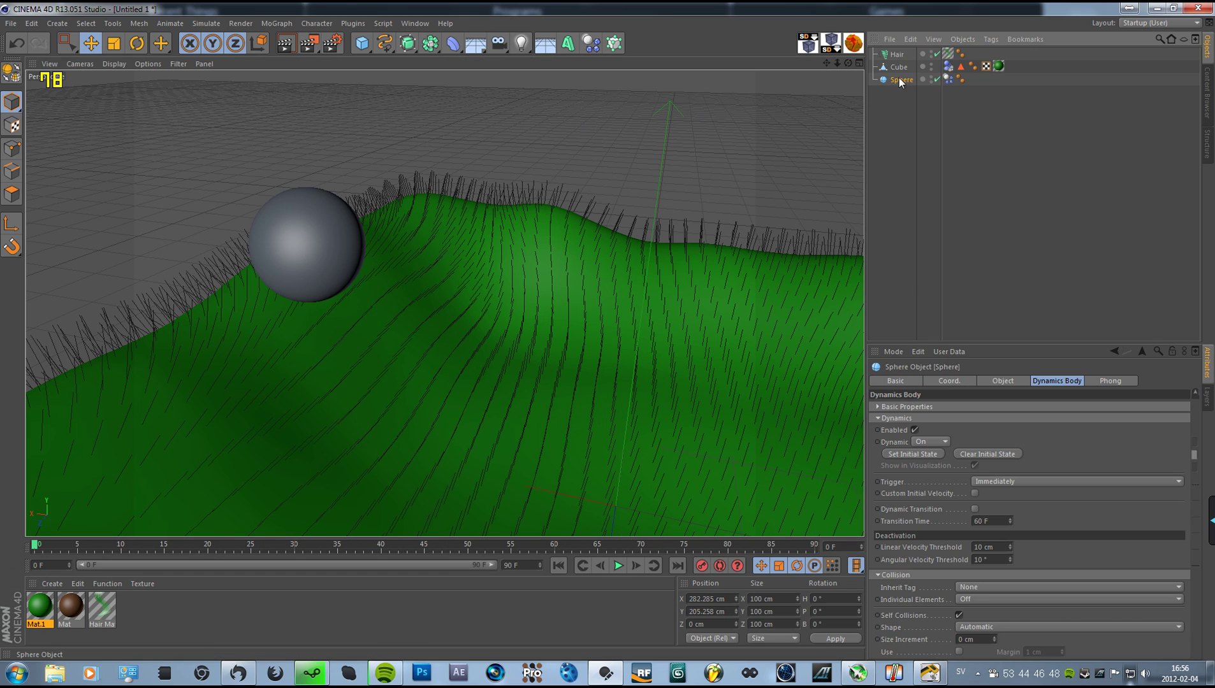
# Add a Hair Collider tag to the Sphere and play the animation to frame 74.
pyautogui.click(989, 39)
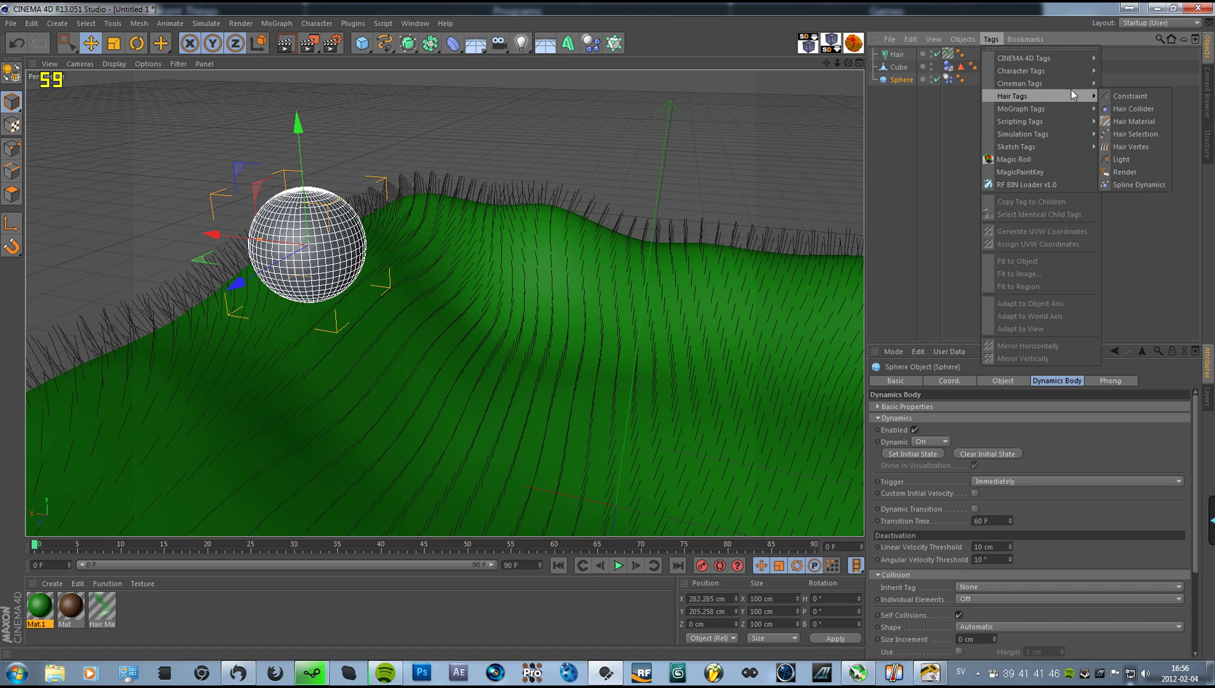
pyautogui.click(1145, 108)
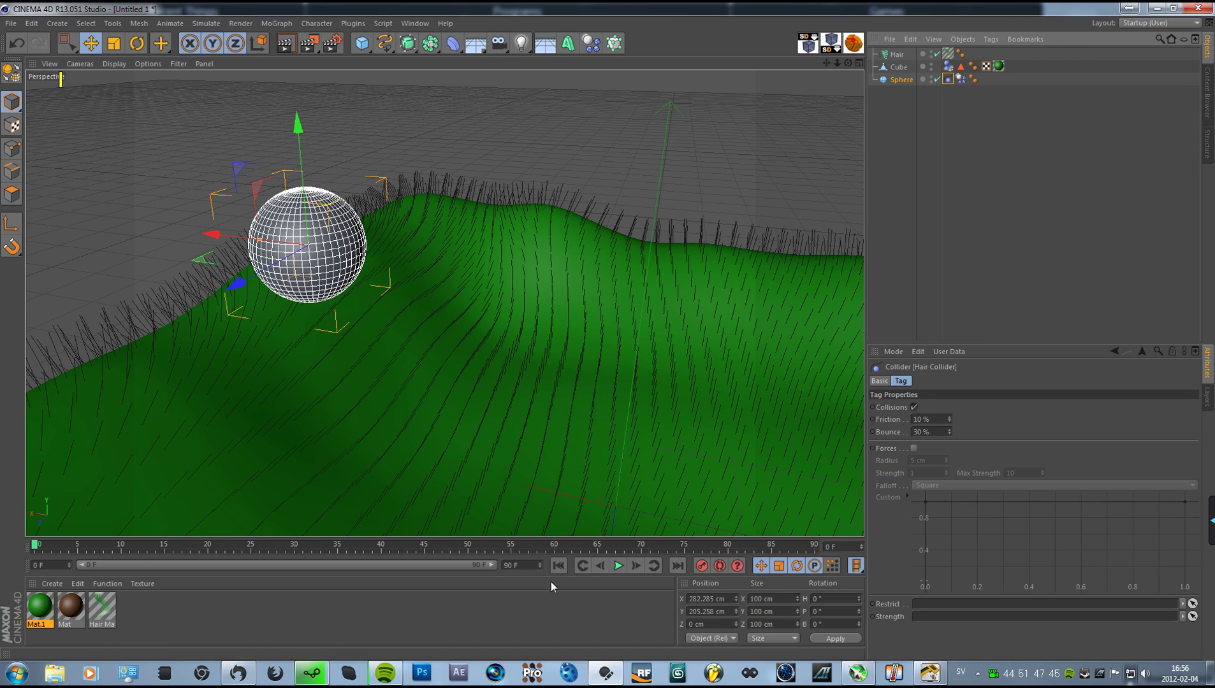
pyautogui.click(618, 566)
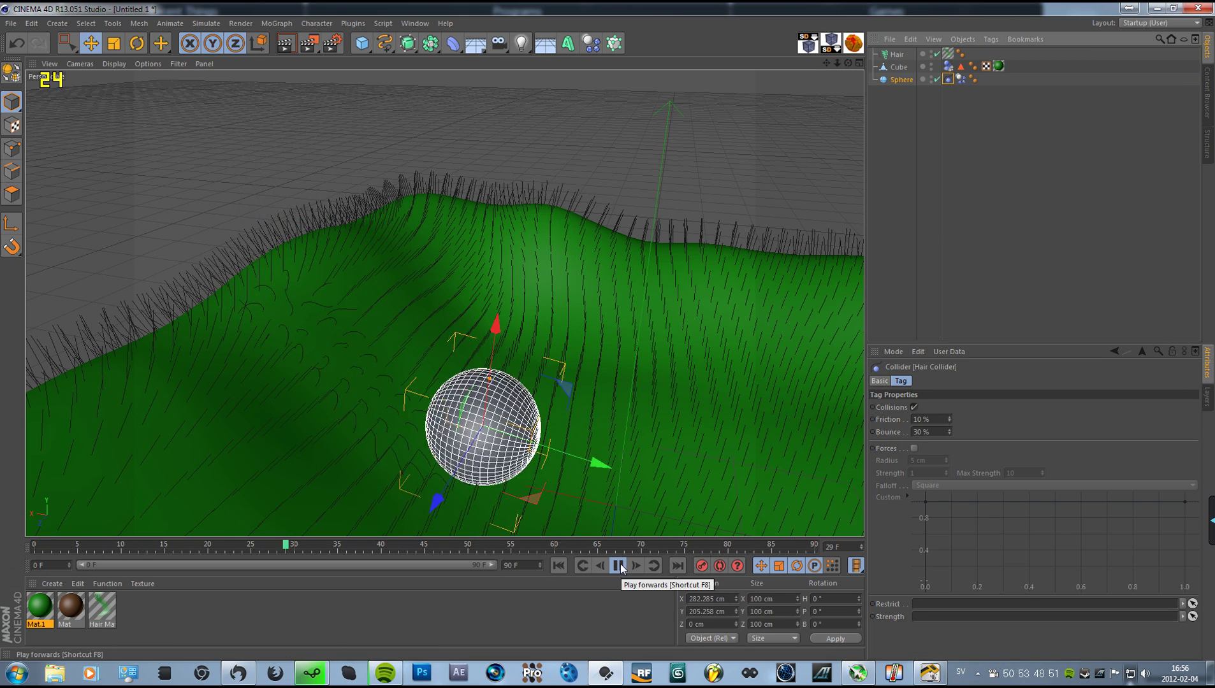
pyautogui.click(618, 566)
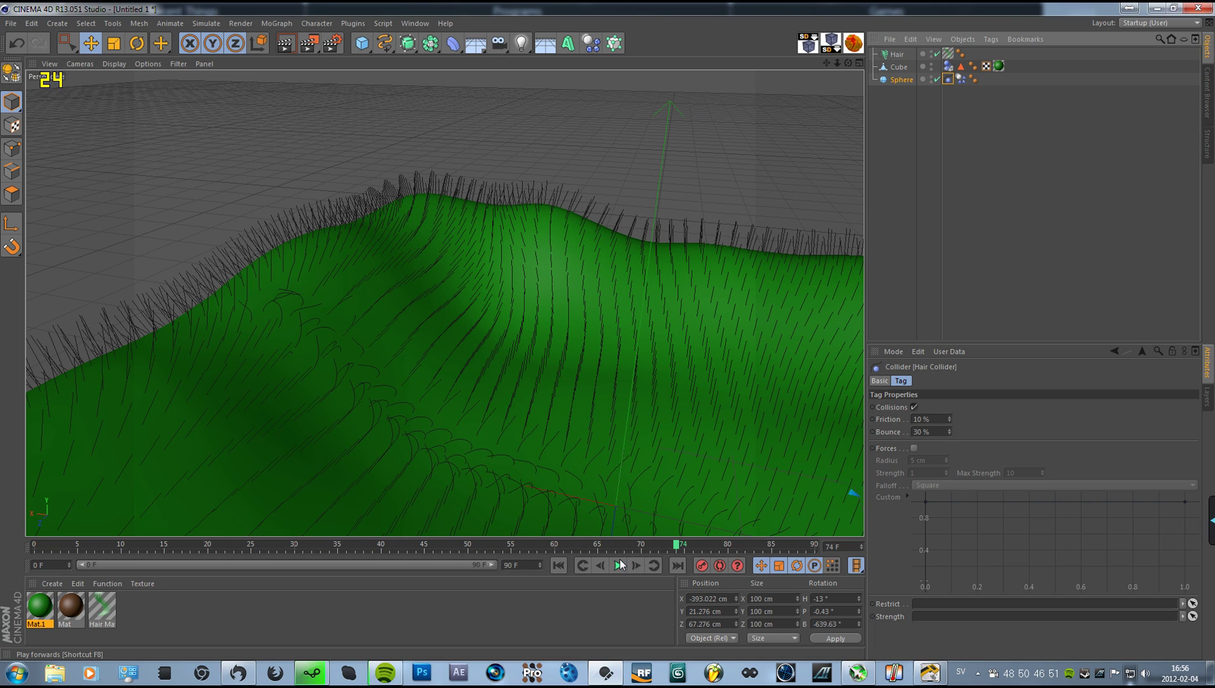
# Render the flattened grass trail at frame 74 from two camera angles.
pyautogui.click(292, 48)
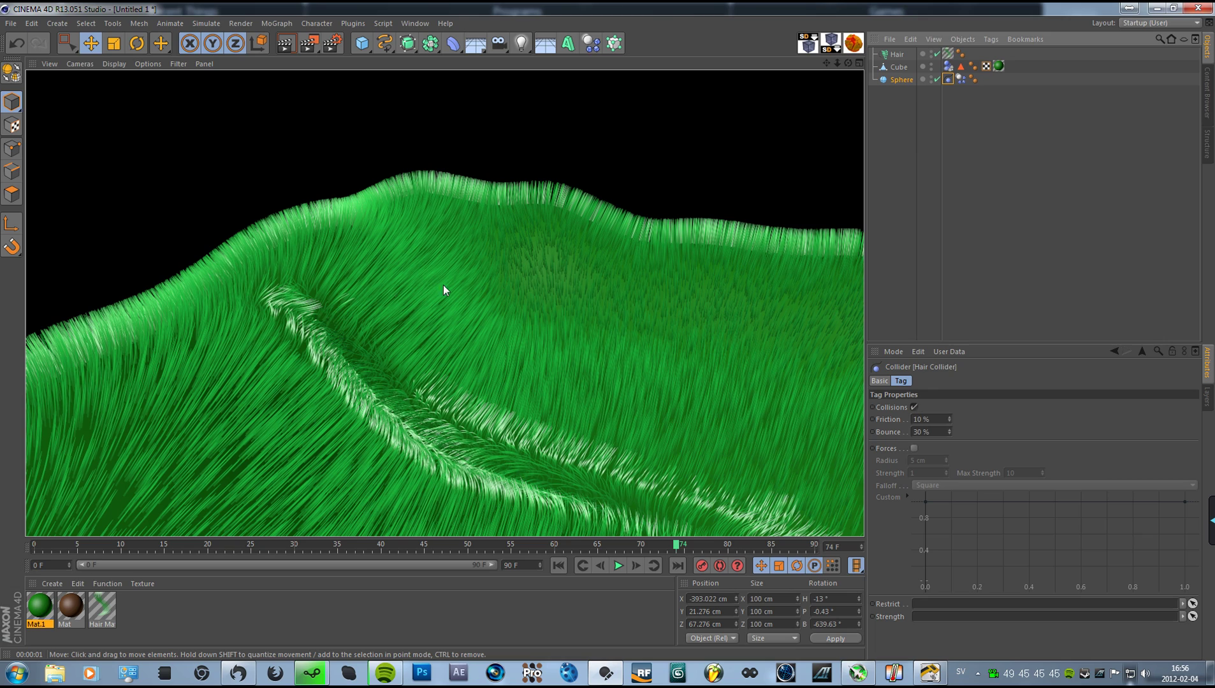
pyautogui.keyDown('alt'); pyautogui.moveTo(579, 343); pyautogui.dragTo(476, 360); pyautogui.keyUp('alt')
pyautogui.click(282, 47)
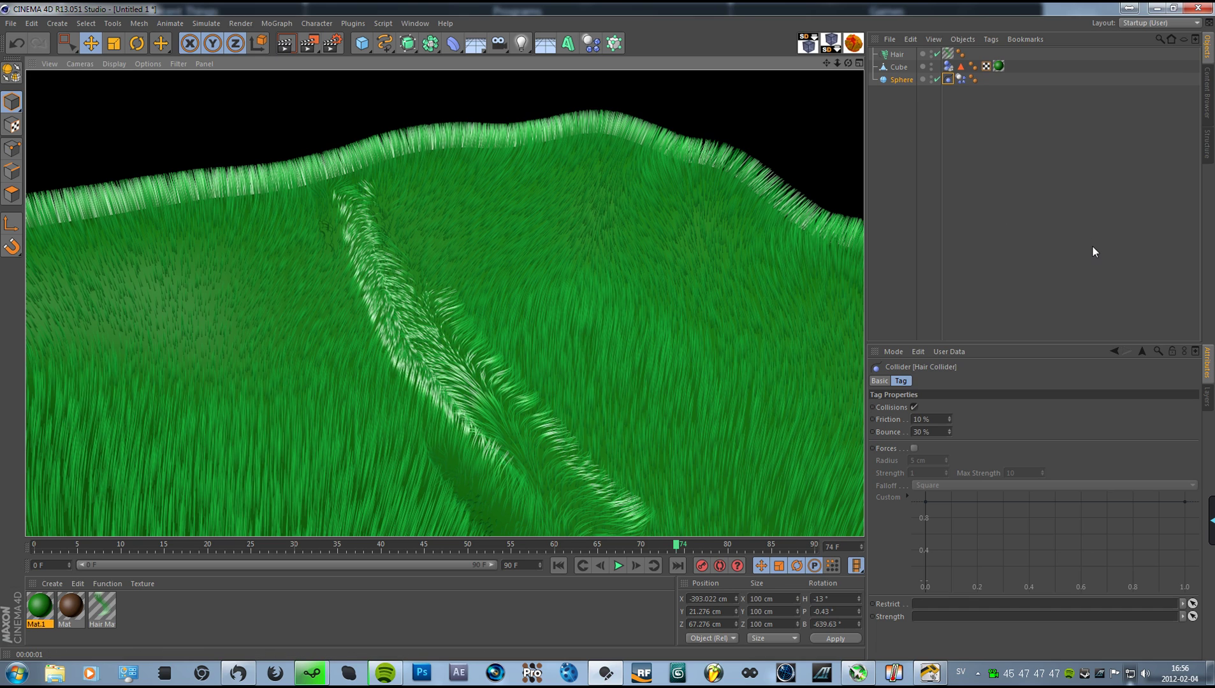
pyautogui.click(1091, 246)
pyautogui.doubleClick(101, 607)
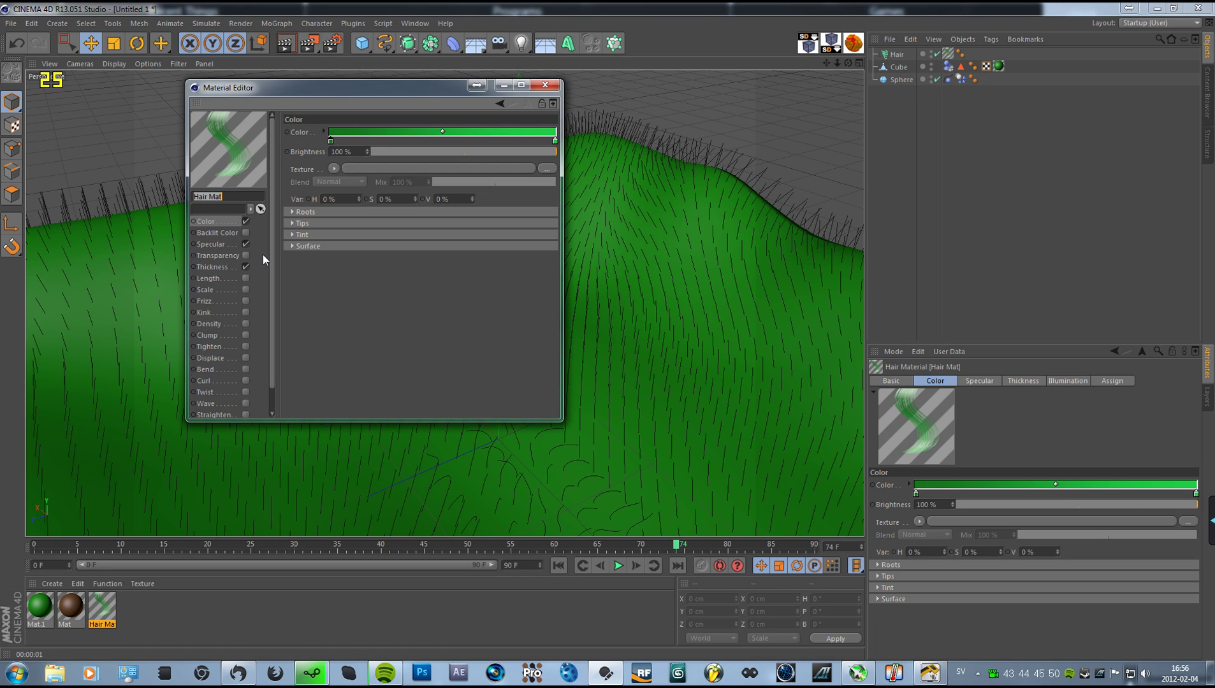
# Turn off Specular on the hair material and render the grass without shine.
pyautogui.click(246, 244)
pyautogui.click(545, 85)
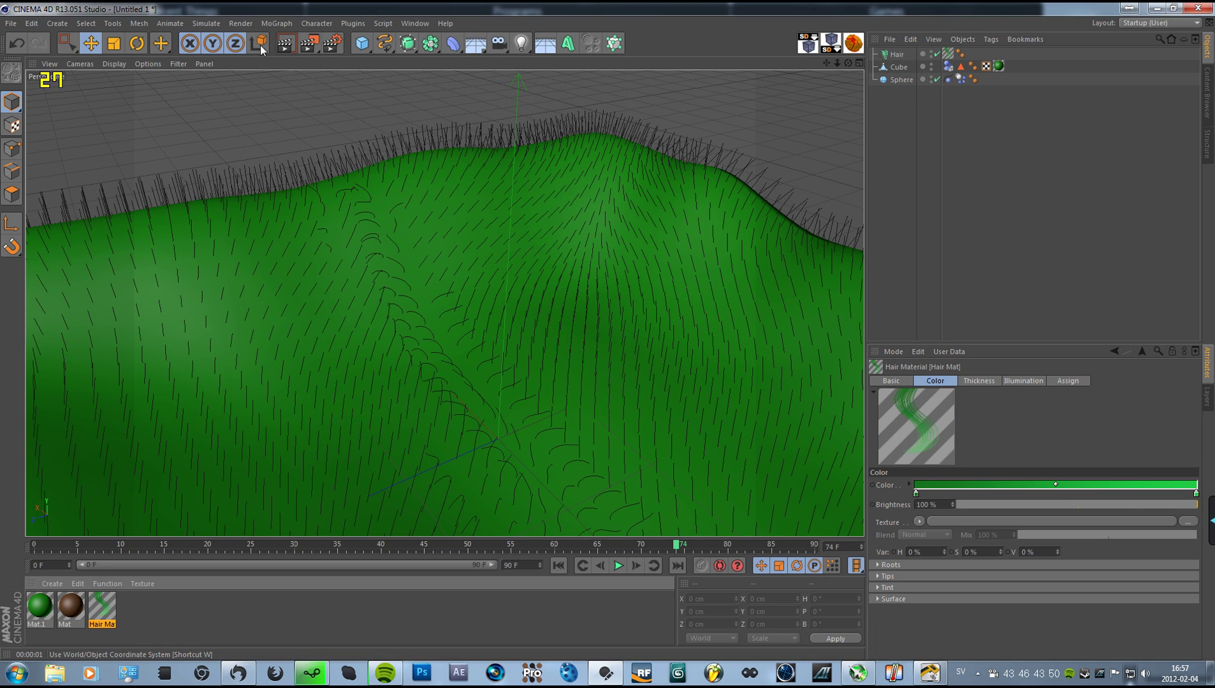
pyautogui.click(284, 44)
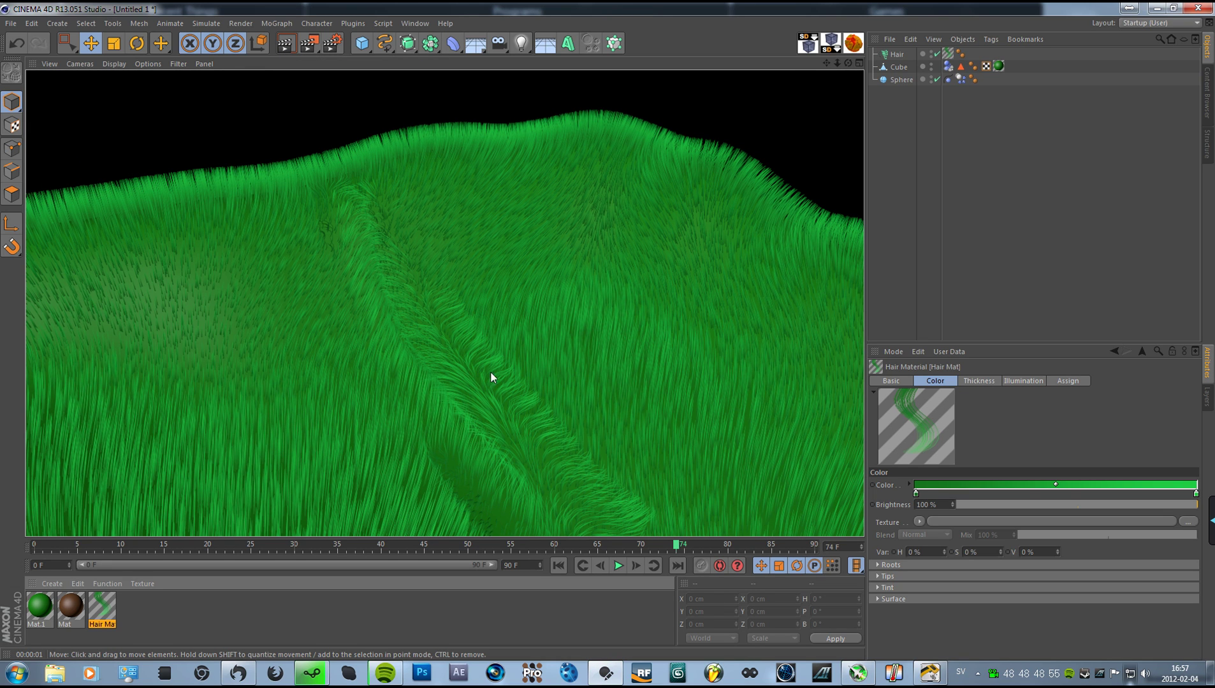
pyautogui.moveTo(391, 402)
pyautogui.keyDown('alt'); pyautogui.mouseDown()
pyautogui.moveTo(502, 388)
pyautogui.moveTo(395, 367)
pyautogui.moveTo(444, 400)
pyautogui.mouseUp(); pyautogui.keyUp('alt')
# Darken the green at both the right and left ends of the hair colour gradient.
pyautogui.doubleClick(101, 609)
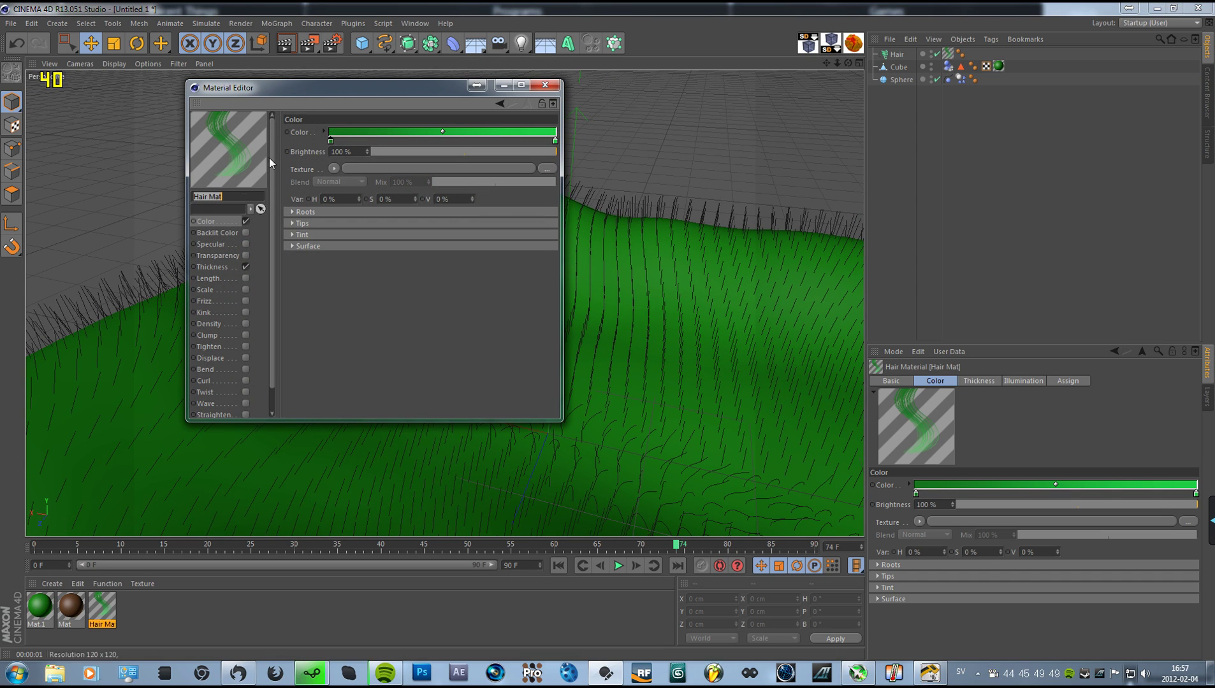
pyautogui.click(557, 138)
pyautogui.doubleClick(556, 138)
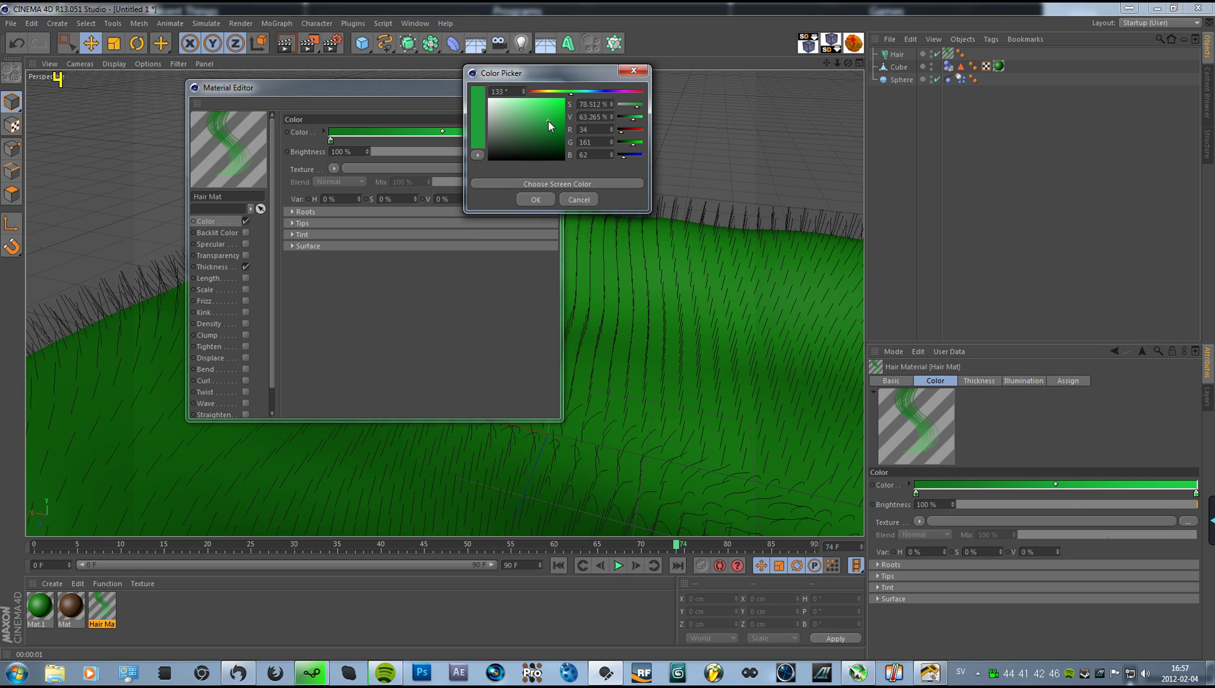
pyautogui.click(553, 130)
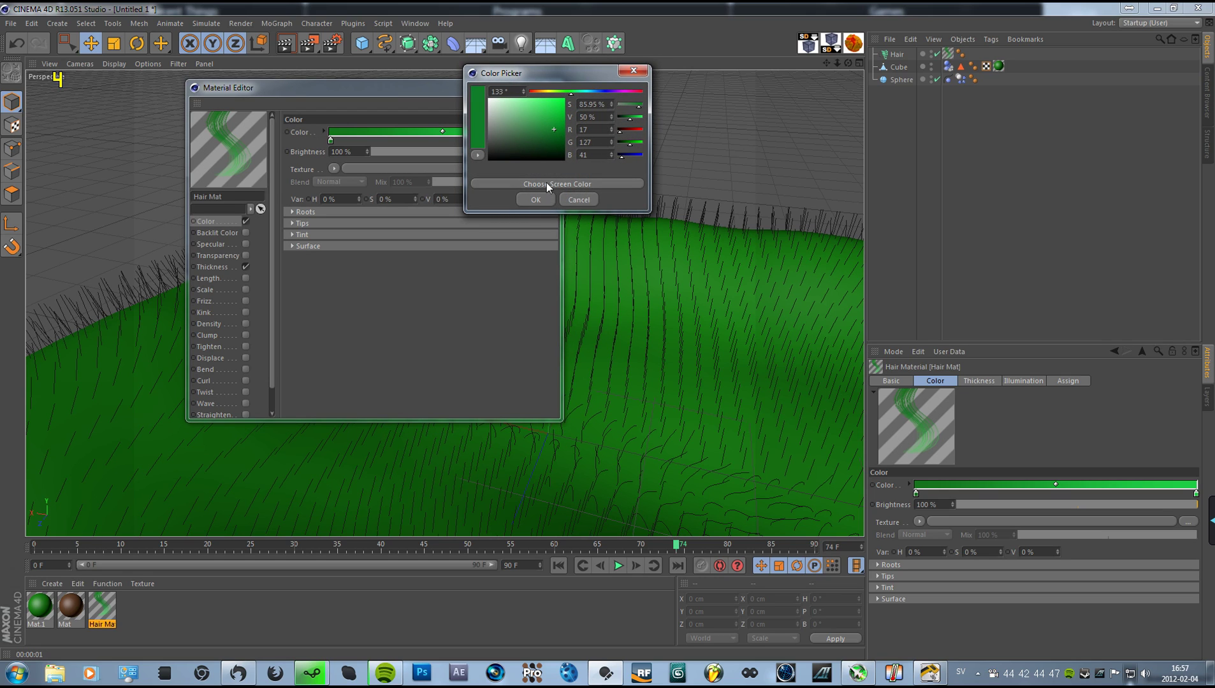
pyautogui.click(547, 199)
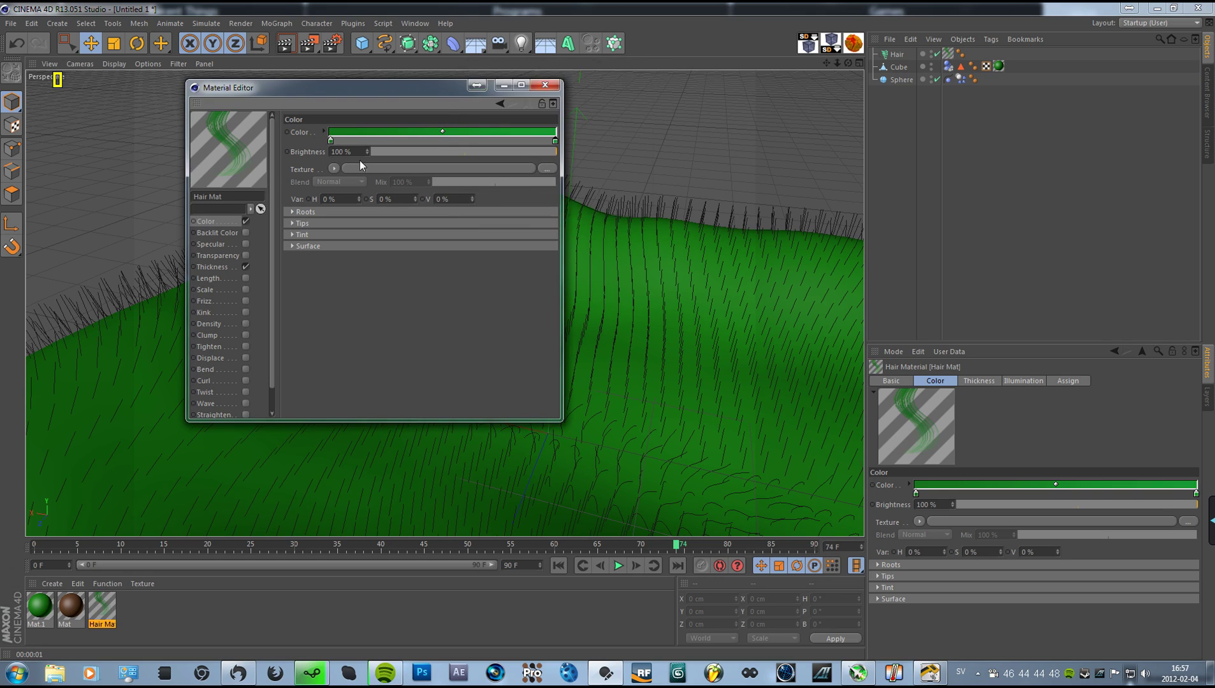
pyautogui.doubleClick(330, 140)
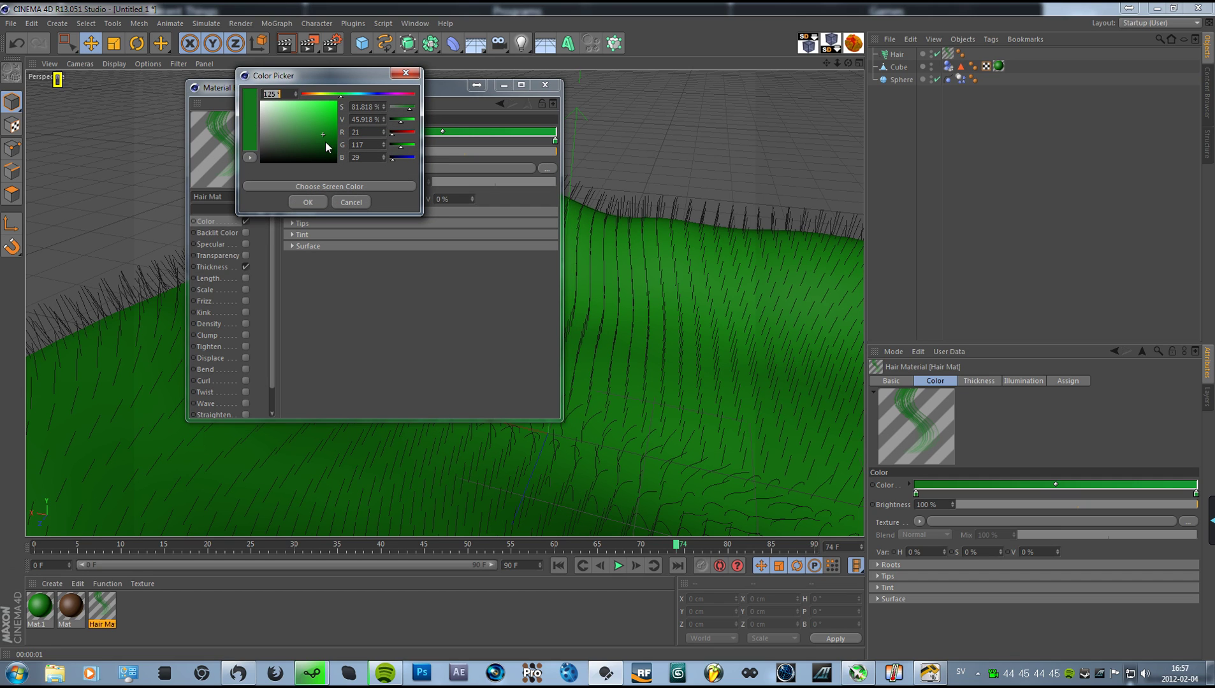
pyautogui.click(321, 147)
pyautogui.moveTo(322, 148); pyautogui.dragTo(322, 139)
pyautogui.click(322, 202)
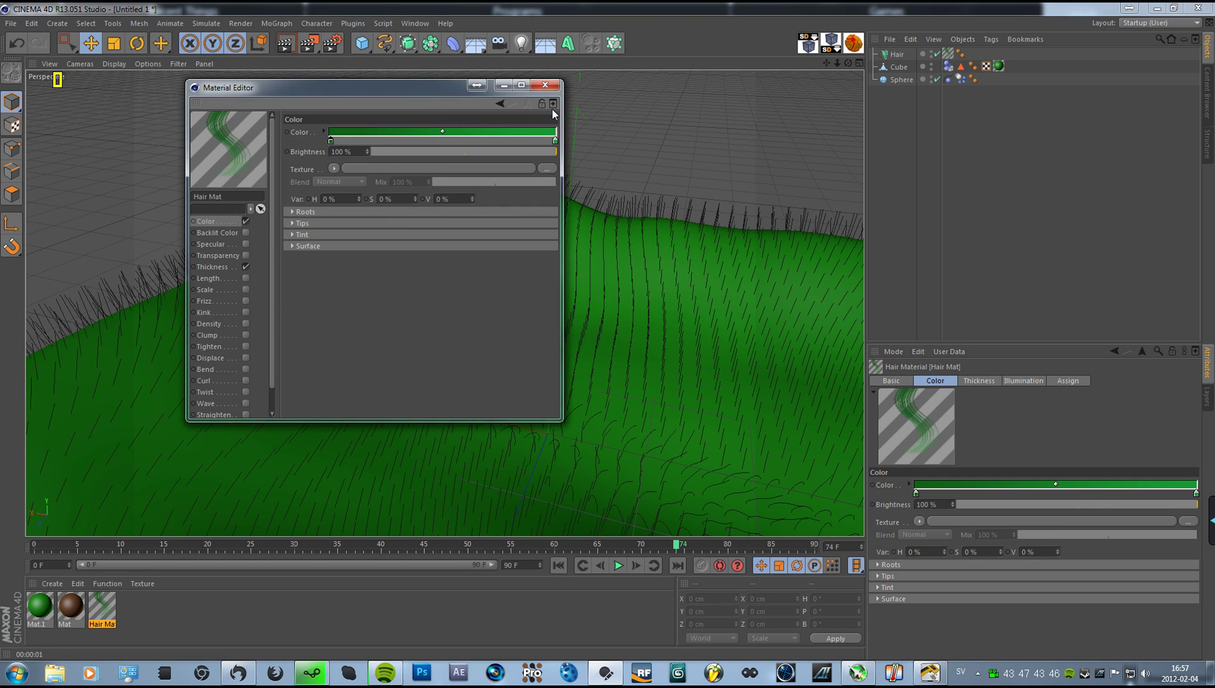
# Render the grass with the darker green hair colours.
pyautogui.click(545, 84)
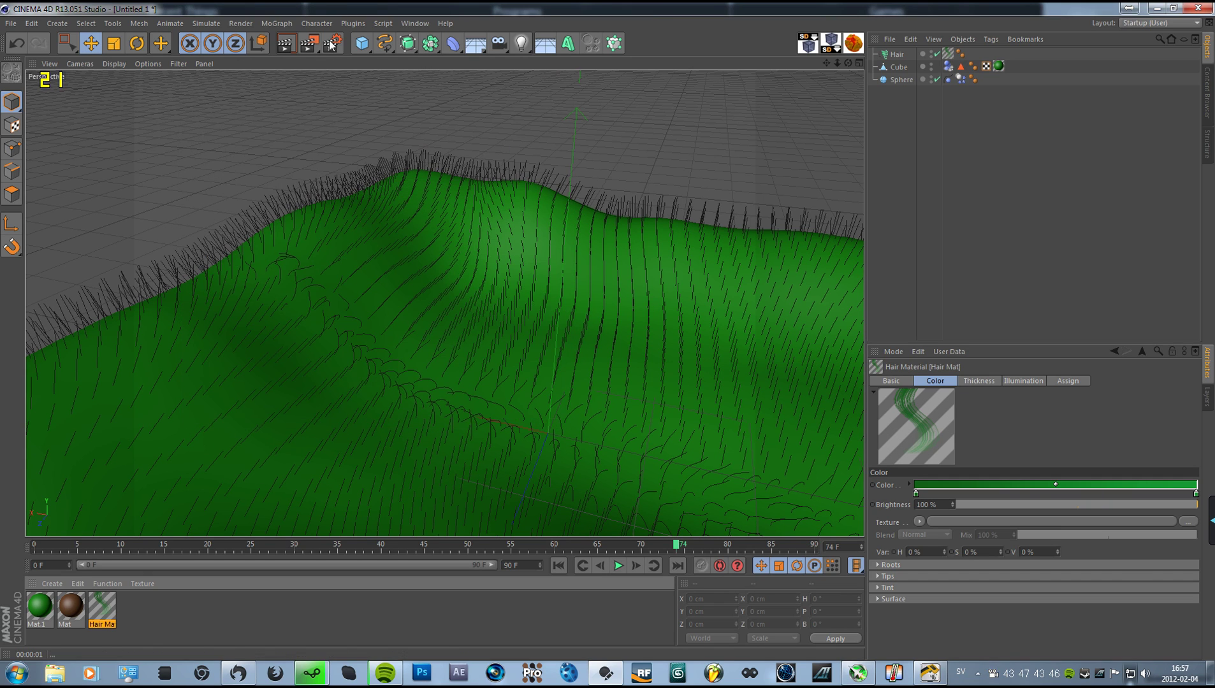
pyautogui.click(284, 44)
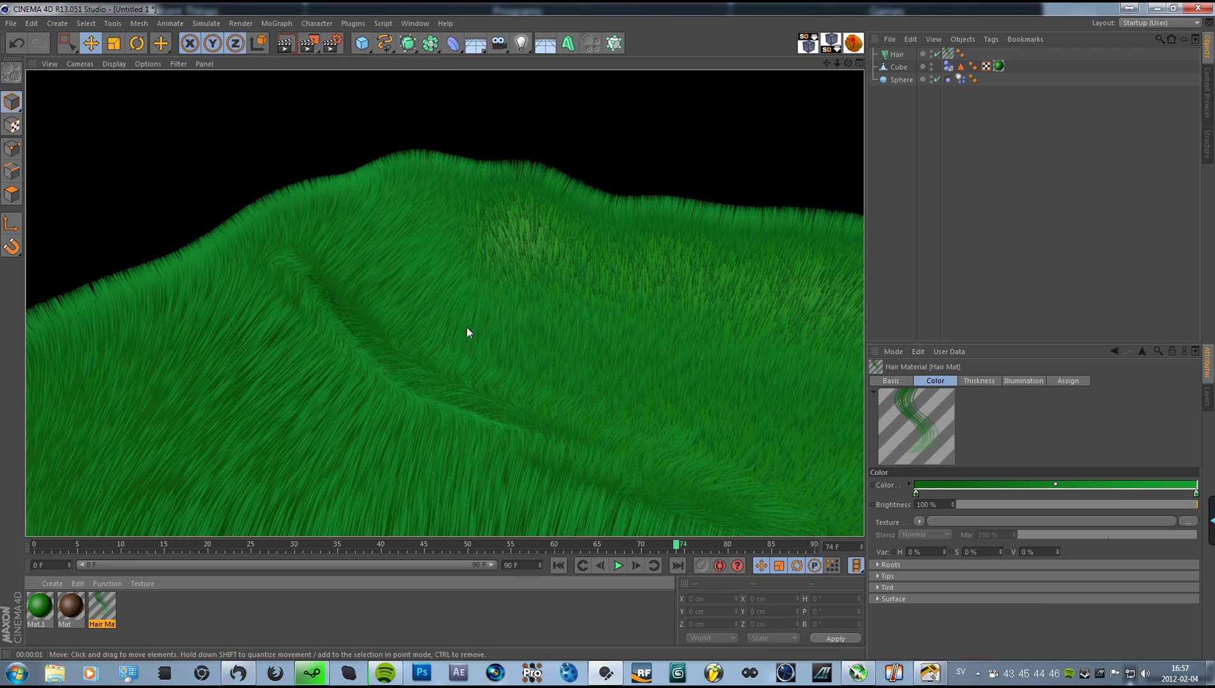
pyautogui.click(404, 335)
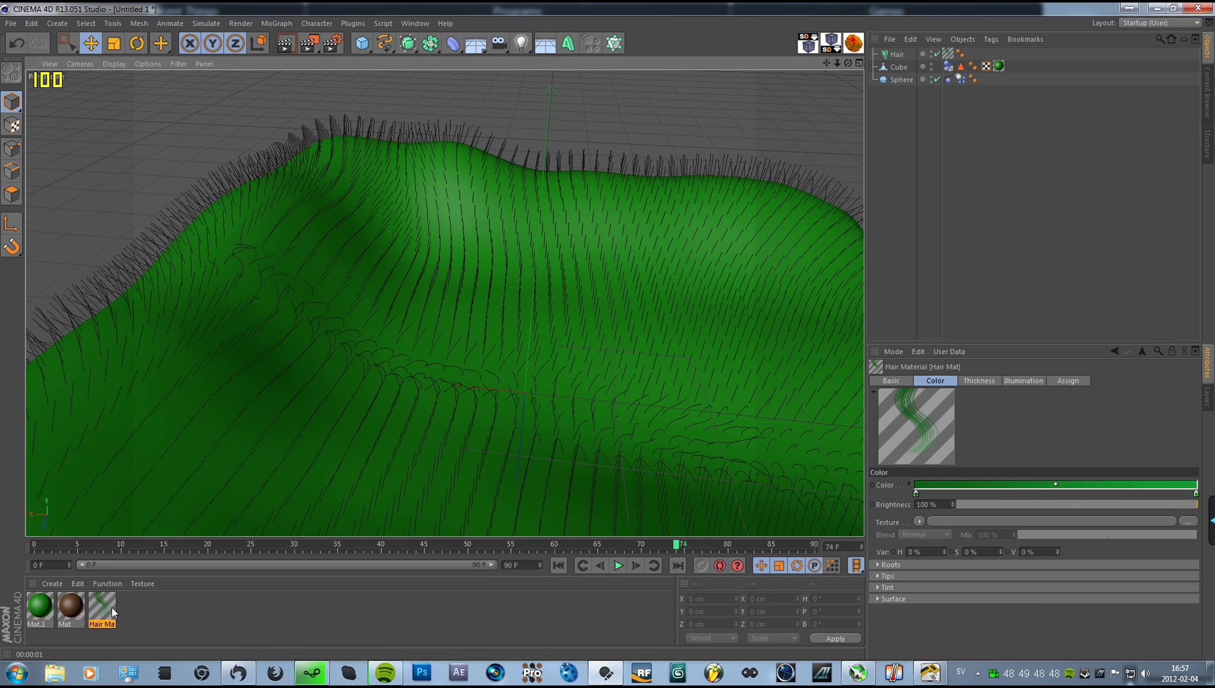
pyautogui.doubleClick(107, 608)
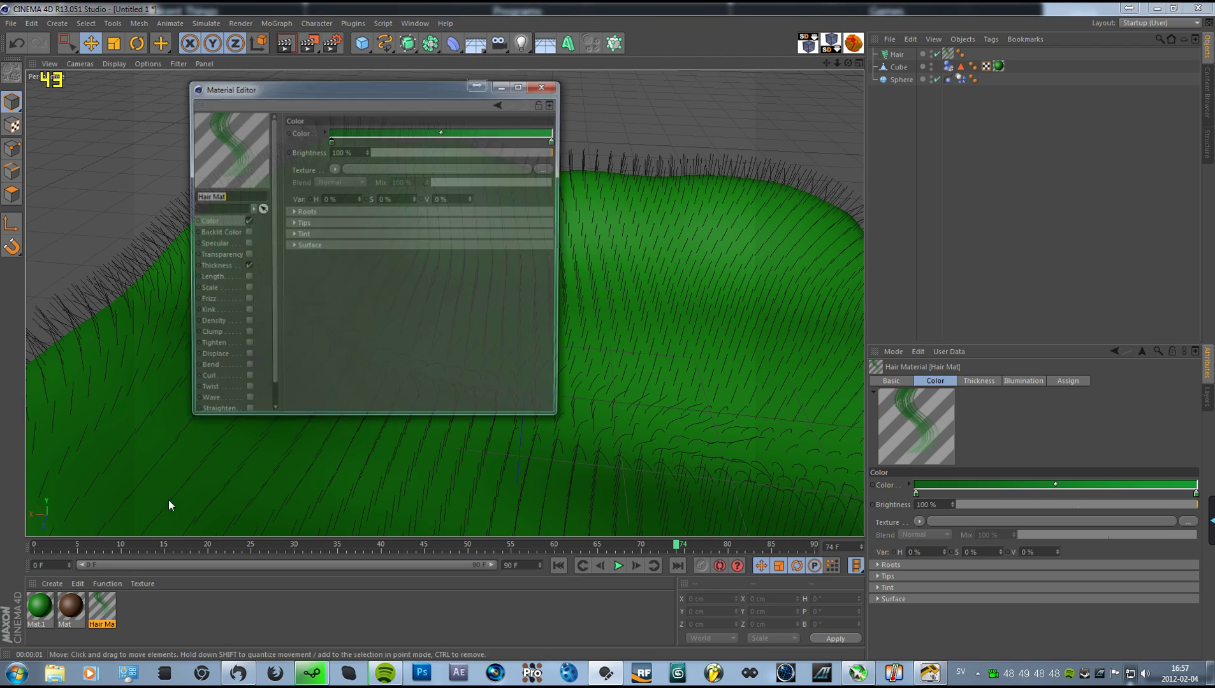
# Enable the Frizz channel on Hair Mat and preview the frizzed grass in a render.
pyautogui.click(224, 304)
pyautogui.click(244, 303)
pyautogui.moveTo(287, 100); pyautogui.dragTo(403, 418)
pyautogui.click(296, 44)
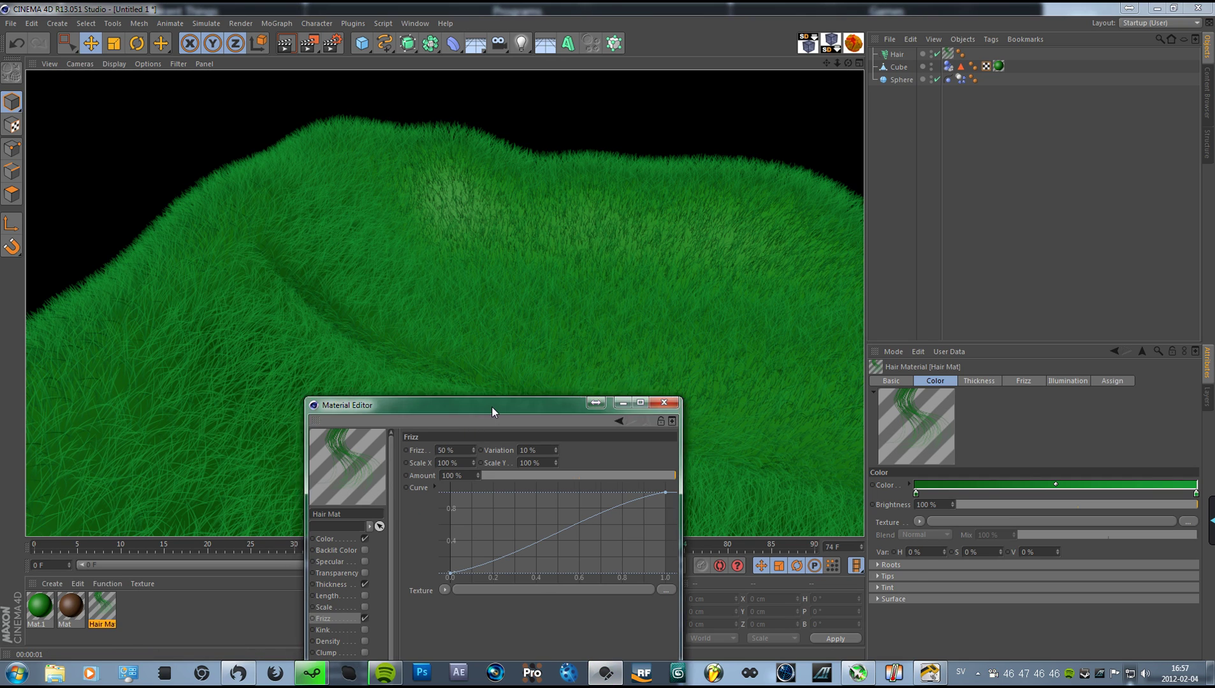
pyautogui.moveTo(490, 409); pyautogui.dragTo(446, 202)
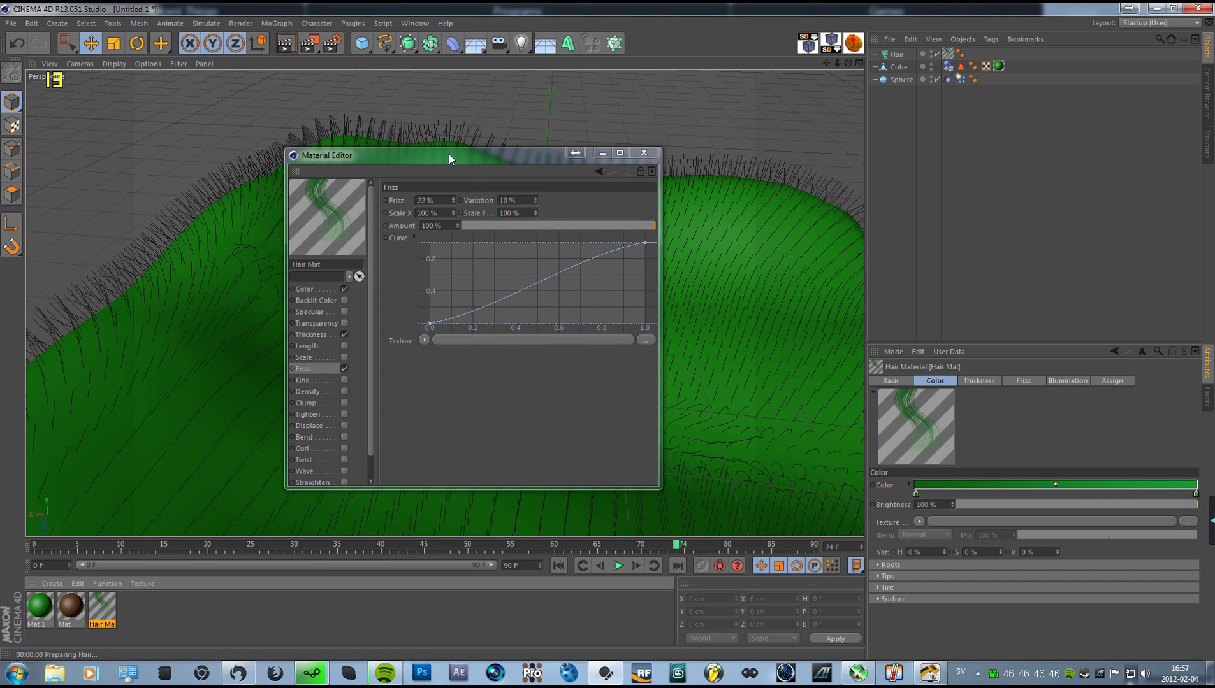
pyautogui.moveTo(448, 155); pyautogui.dragTo(413, 240)
pyautogui.click(593, 204)
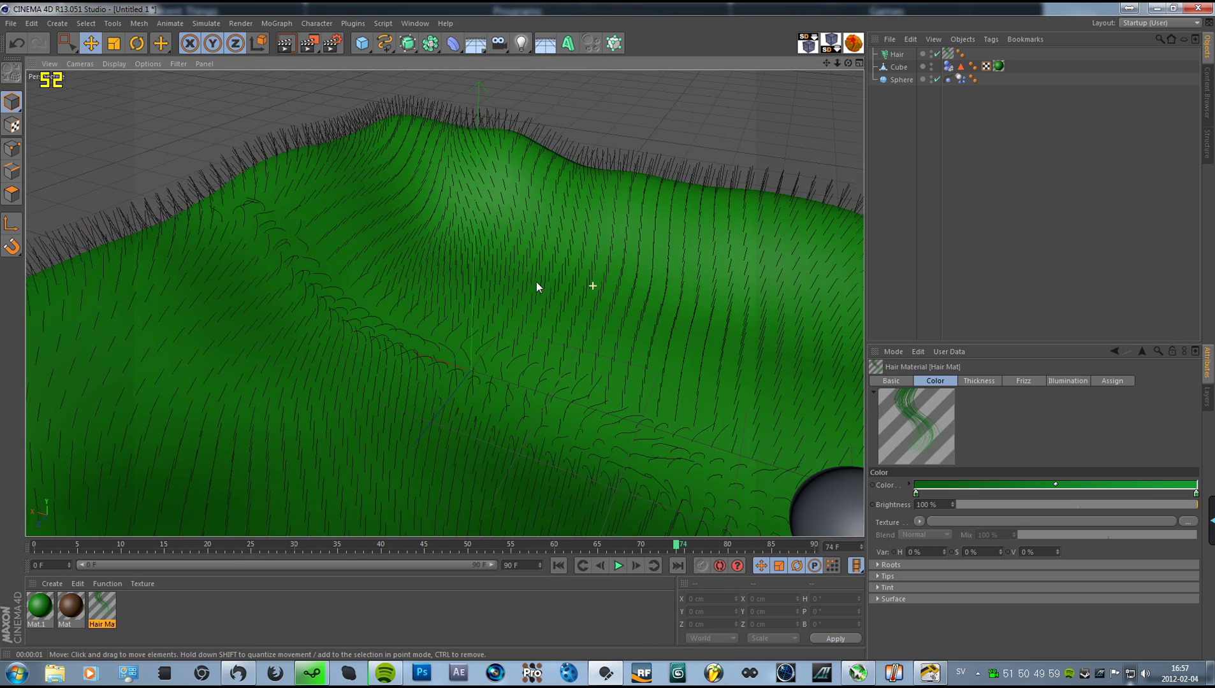
# Raise the Hair object's Count from 50000 to 75000 and orbit to view the sphere.
pyautogui.click(895, 55)
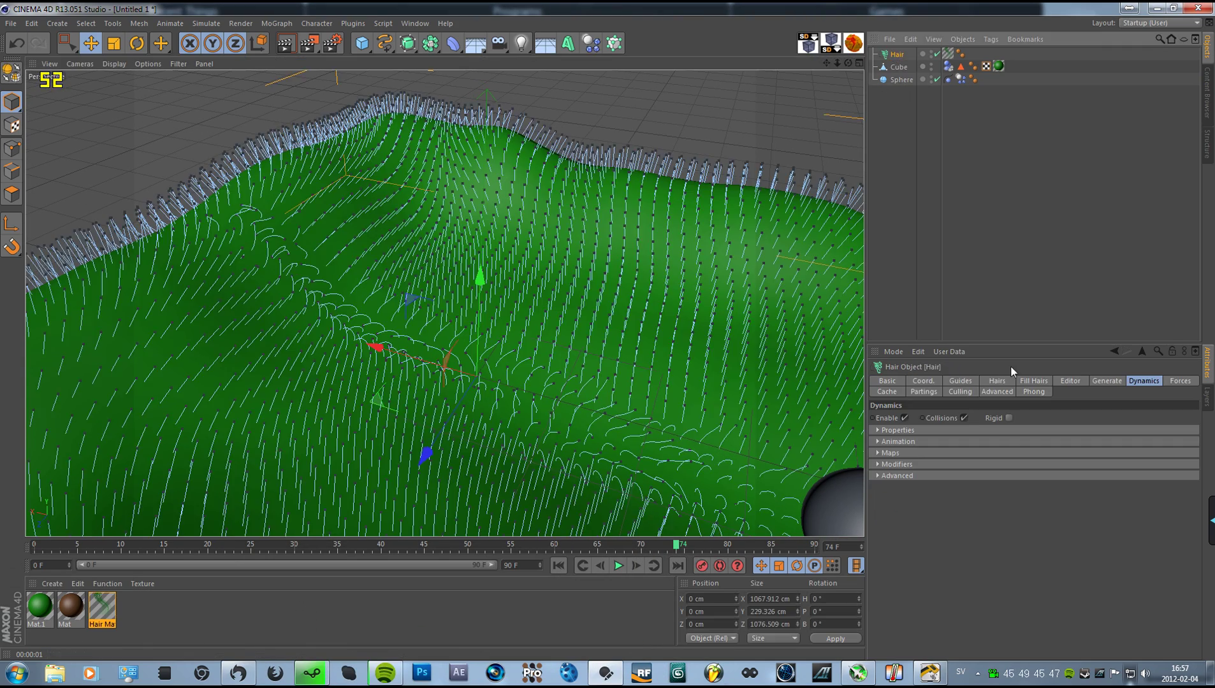
pyautogui.click(1010, 382)
pyautogui.doubleClick(928, 418)
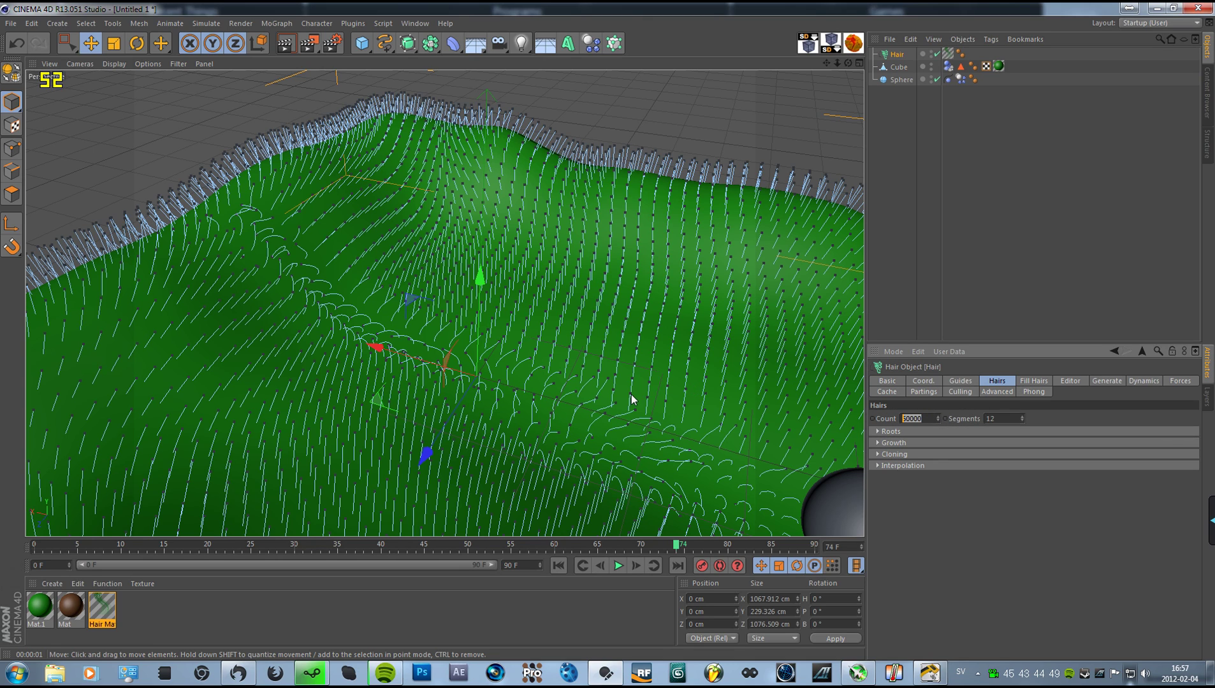
pyautogui.write('75000')
pyautogui.press('Return')
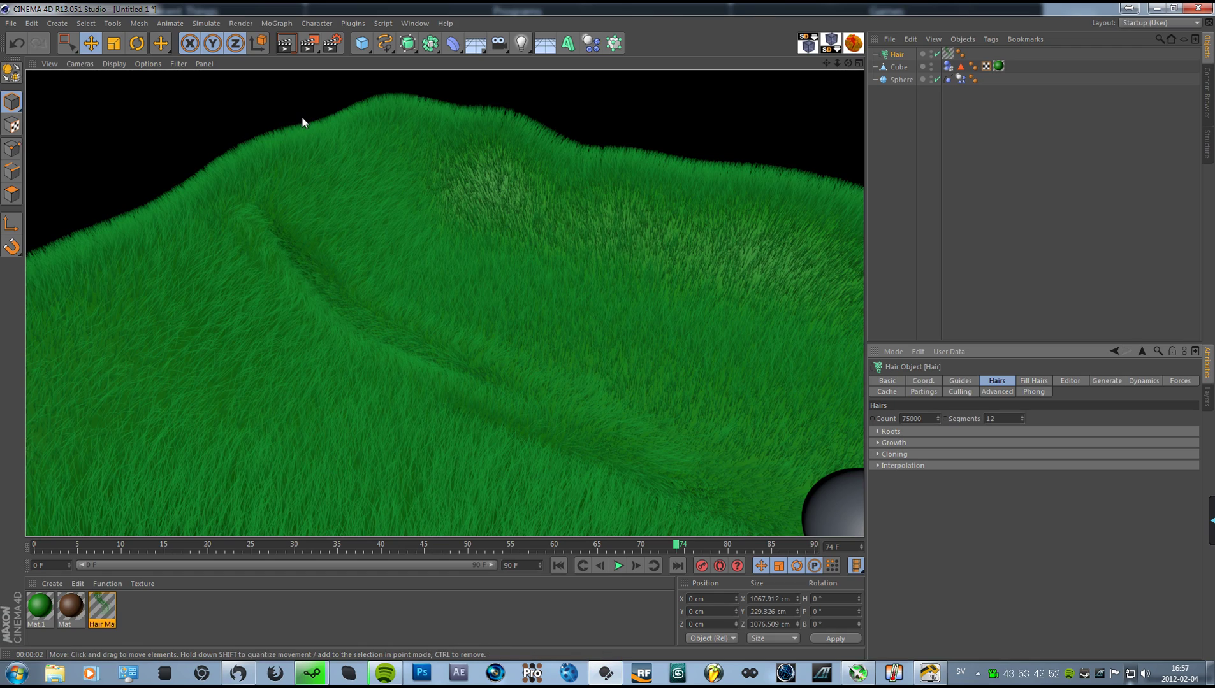
pyautogui.keyDown('alt'); pyautogui.moveTo(549, 330); pyautogui.dragTo(446, 360); pyautogui.keyUp('alt')
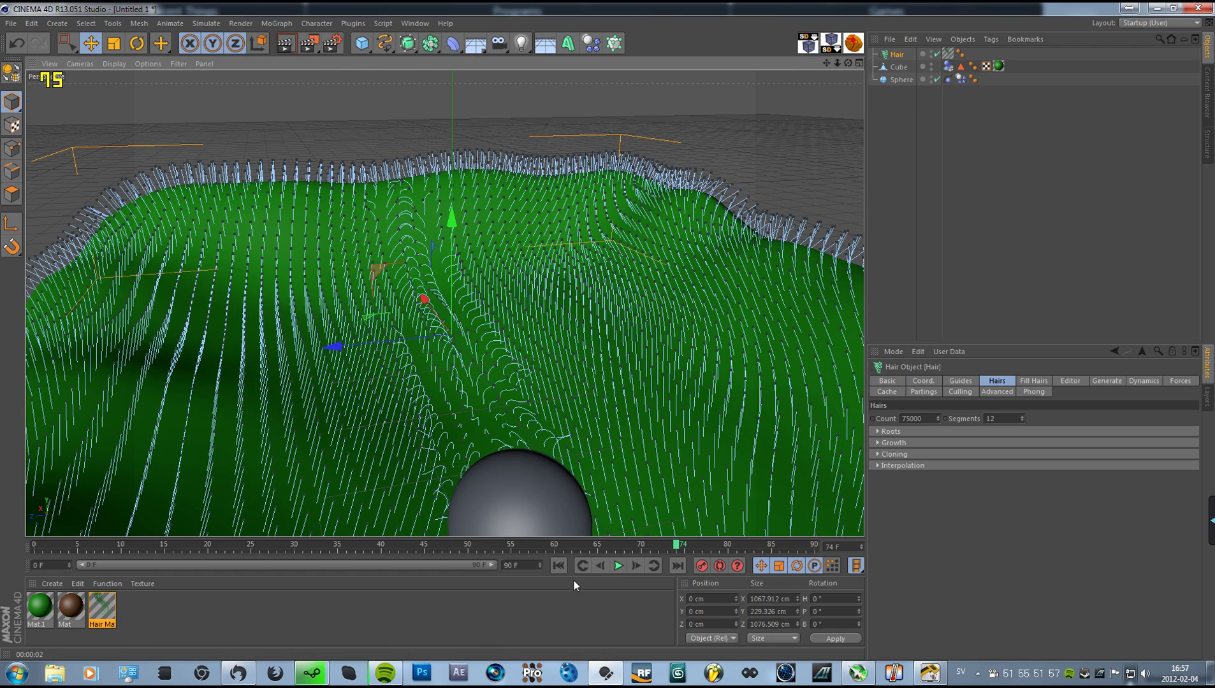
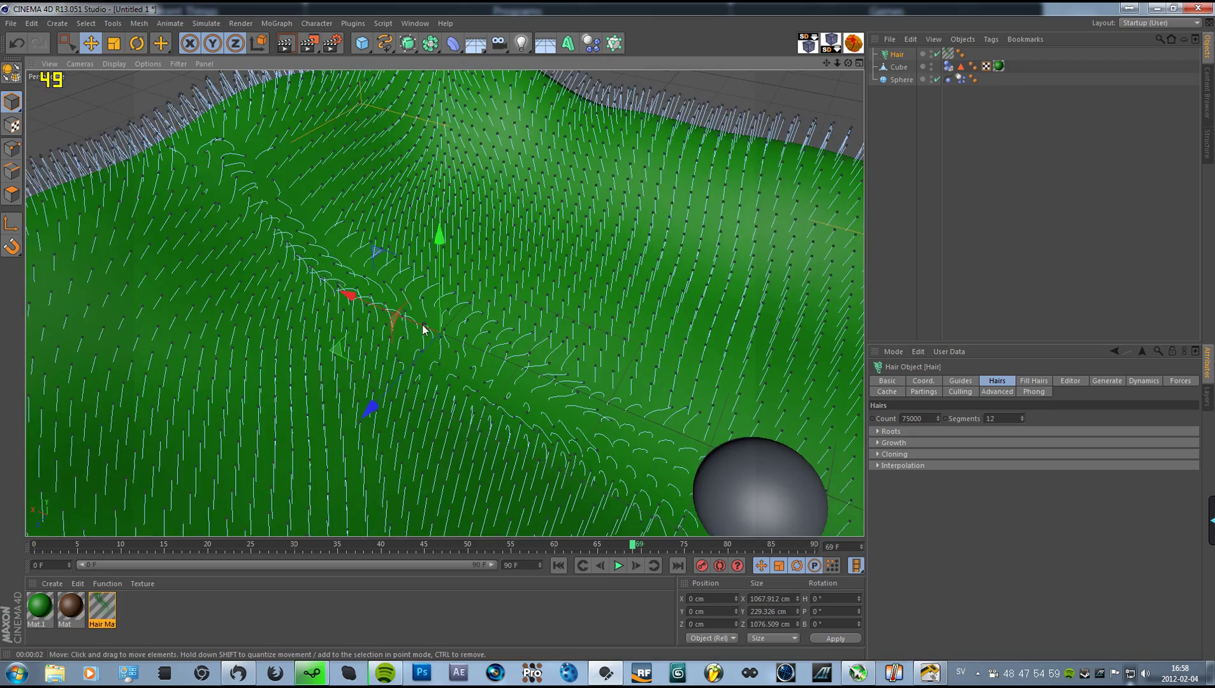
# Orbit and zoom the view back over the grass patch to inspect the sphere's trail.
pyautogui.keyDown('alt'); pyautogui.moveTo(424, 329); pyautogui.dragTo(477, 323); pyautogui.keyUp('alt')
pyautogui.keyDown('alt'); pyautogui.moveTo(477, 323); pyautogui.dragTo(469, 334, button='middle'); pyautogui.keyUp('alt')
pyautogui.keyDown('alt'); pyautogui.moveTo(467, 329); pyautogui.dragTo(411, 329, button='right'); pyautogui.keyUp('alt')
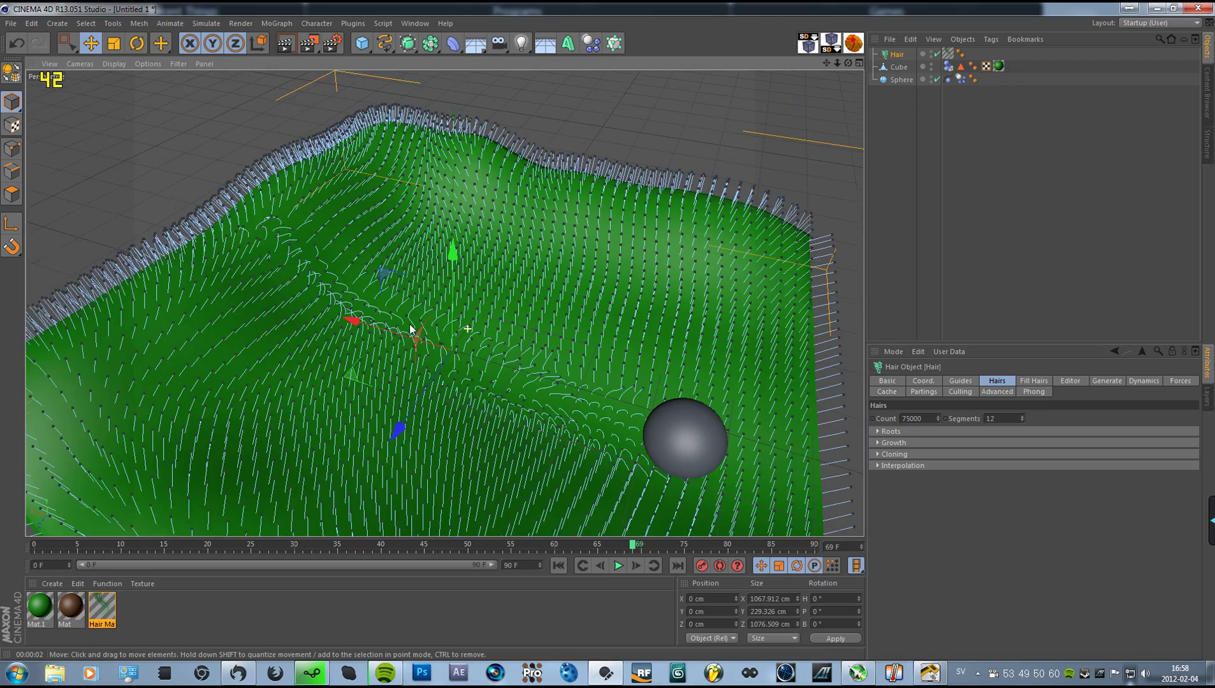
pyautogui.scroll(-1, 411, 329)
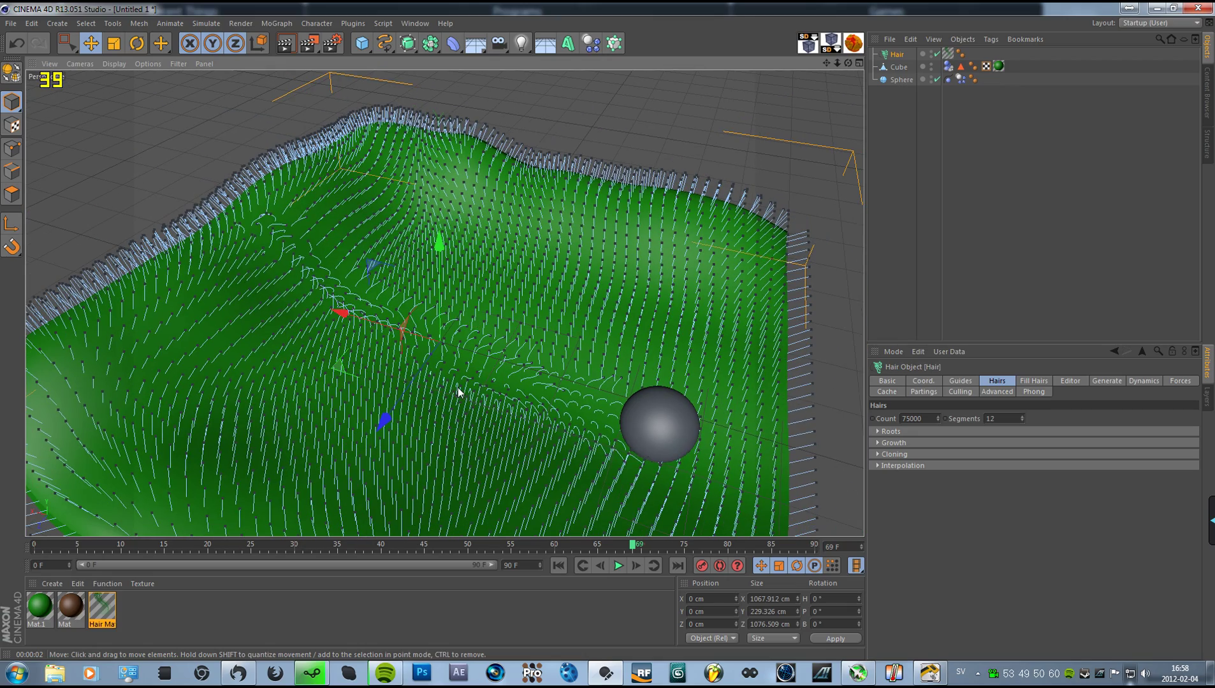
# Create a new material Mat.2, apply it to the Sphere, and rewind to frame 0.
pyautogui.doubleClick(148, 622)
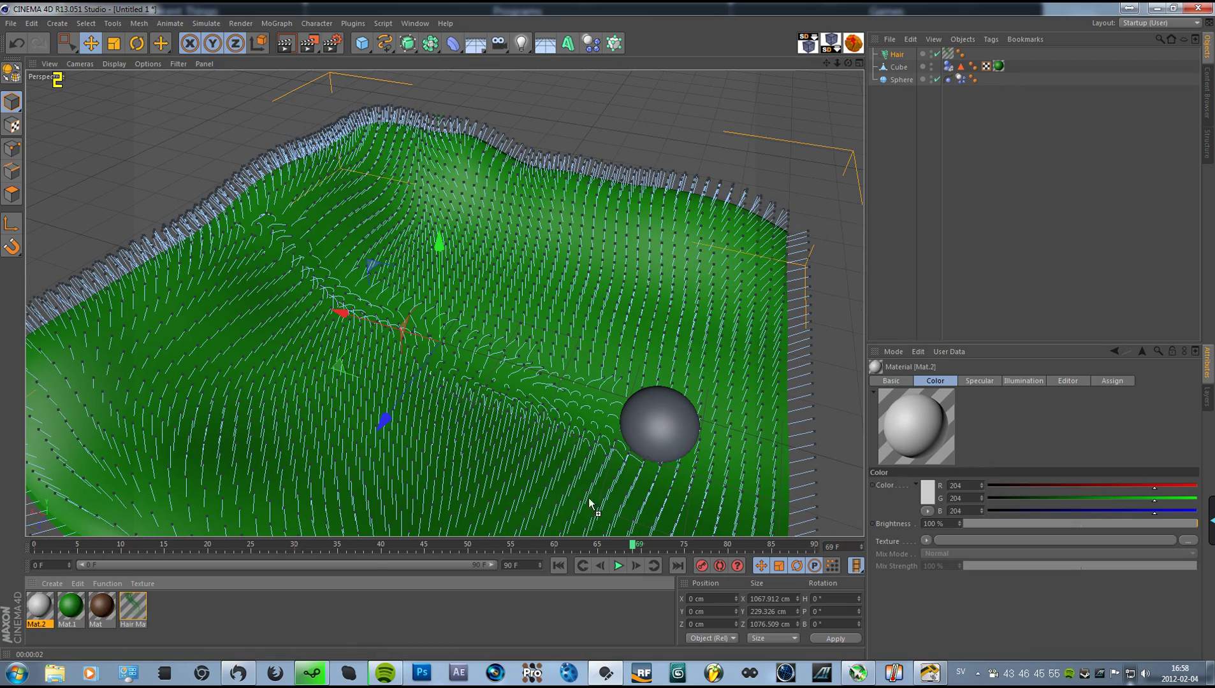
pyautogui.moveTo(589, 504); pyautogui.dragTo(660, 424)
pyautogui.click(559, 567)
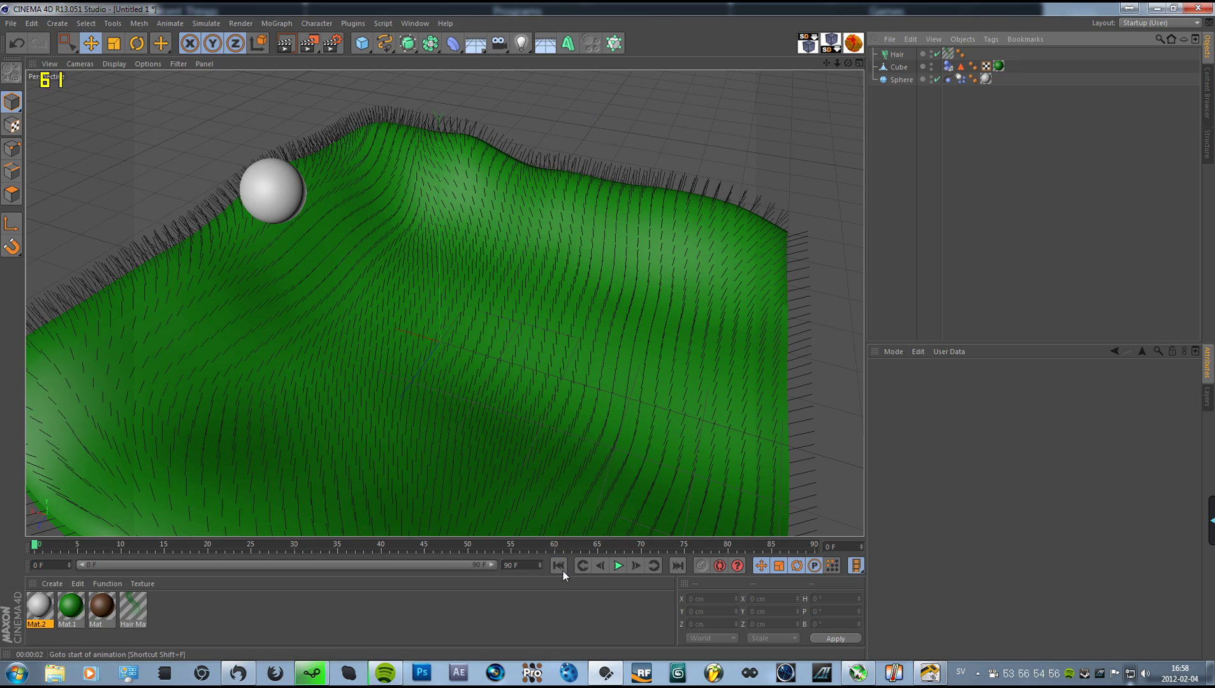
pyautogui.keyDown('alt'); pyautogui.moveTo(446, 236); pyautogui.dragTo(430, 231); pyautogui.keyUp('alt')
pyautogui.keyDown('alt'); pyautogui.moveTo(431, 231); pyautogui.dragTo(421, 257, button='middle'); pyautogui.keyUp('alt')
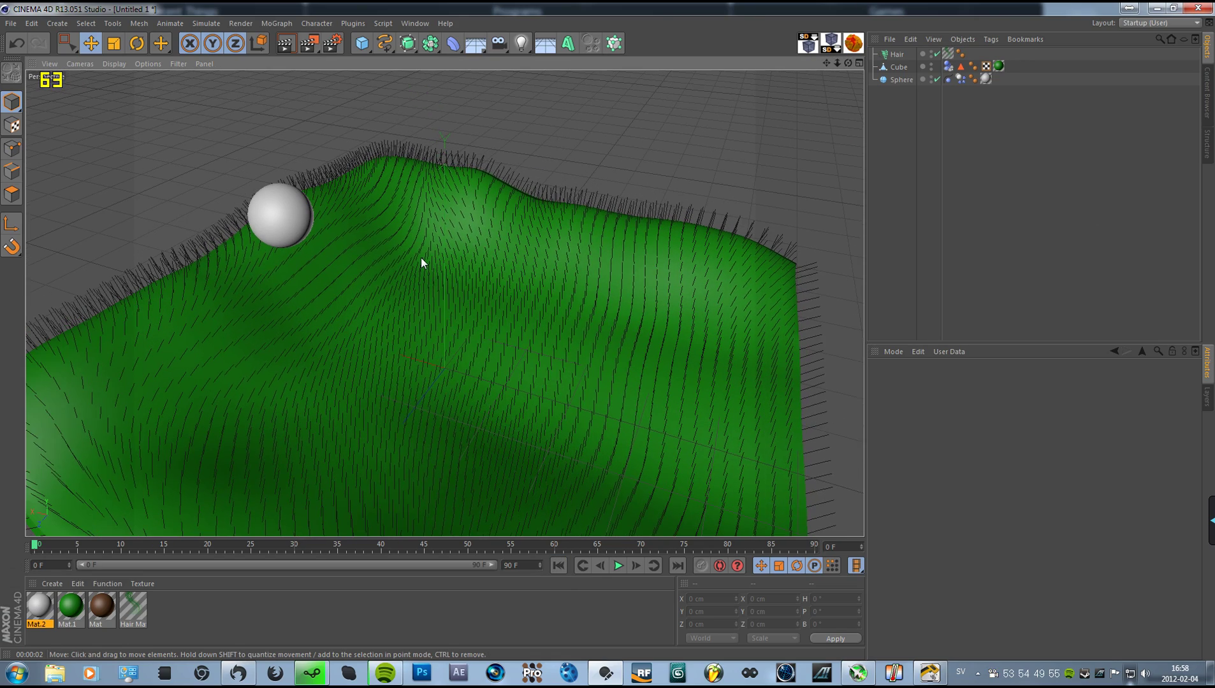
pyautogui.scroll(1, 421, 260)
pyautogui.keyDown('alt'); pyautogui.moveTo(428, 263); pyautogui.dragTo(475, 247); pyautogui.keyUp('alt')
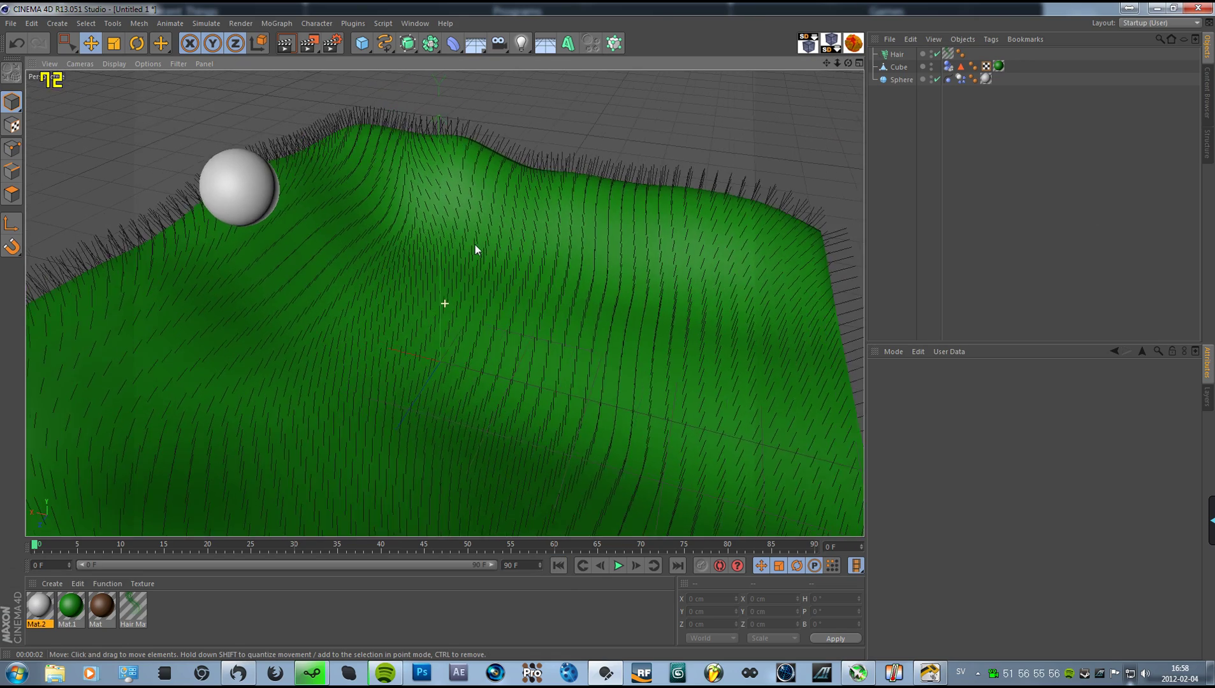
# In Render Settings, choose the HDV/HDTV 720 29.97 preset and set Frame Range to All Frames.
pyautogui.click(333, 43)
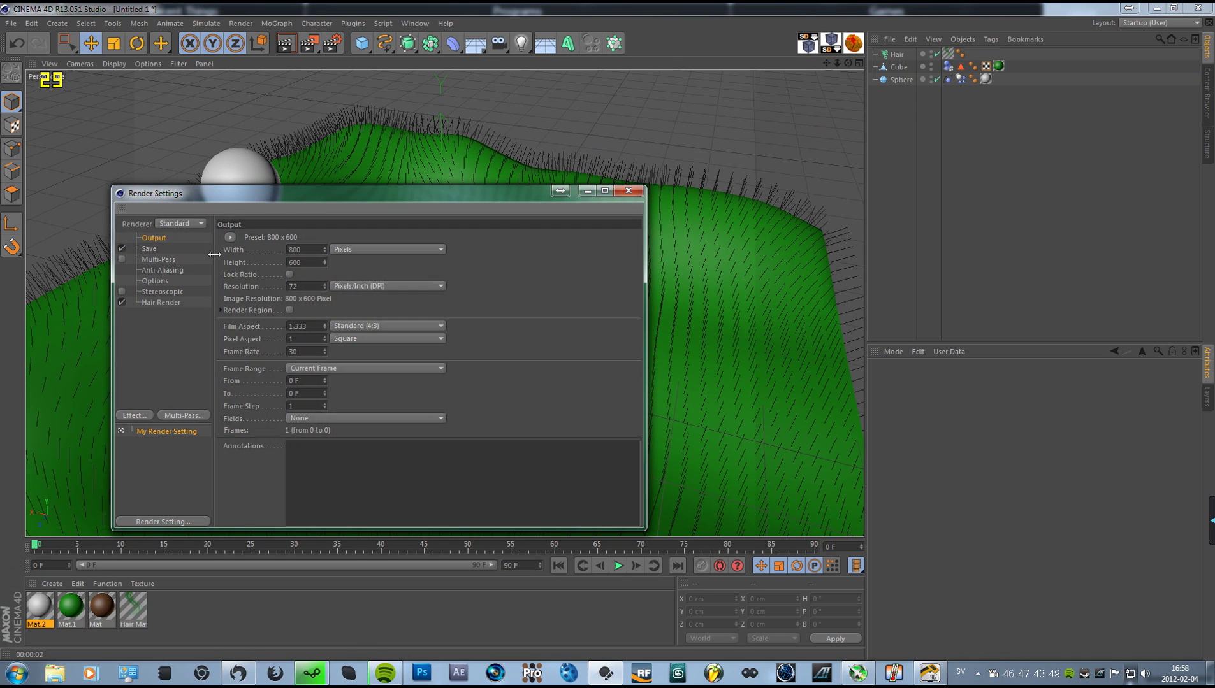
pyautogui.click(231, 237)
pyautogui.moveTo(261, 275)
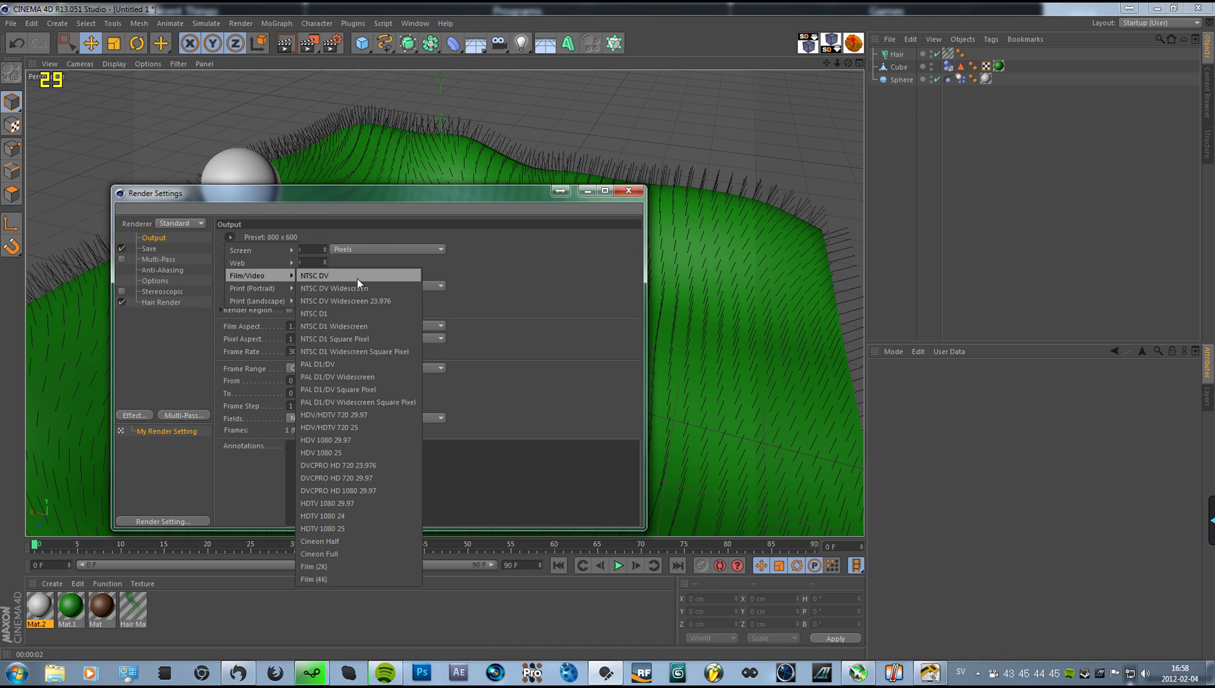
pyautogui.click(357, 416)
pyautogui.click(348, 369)
pyautogui.click(324, 401)
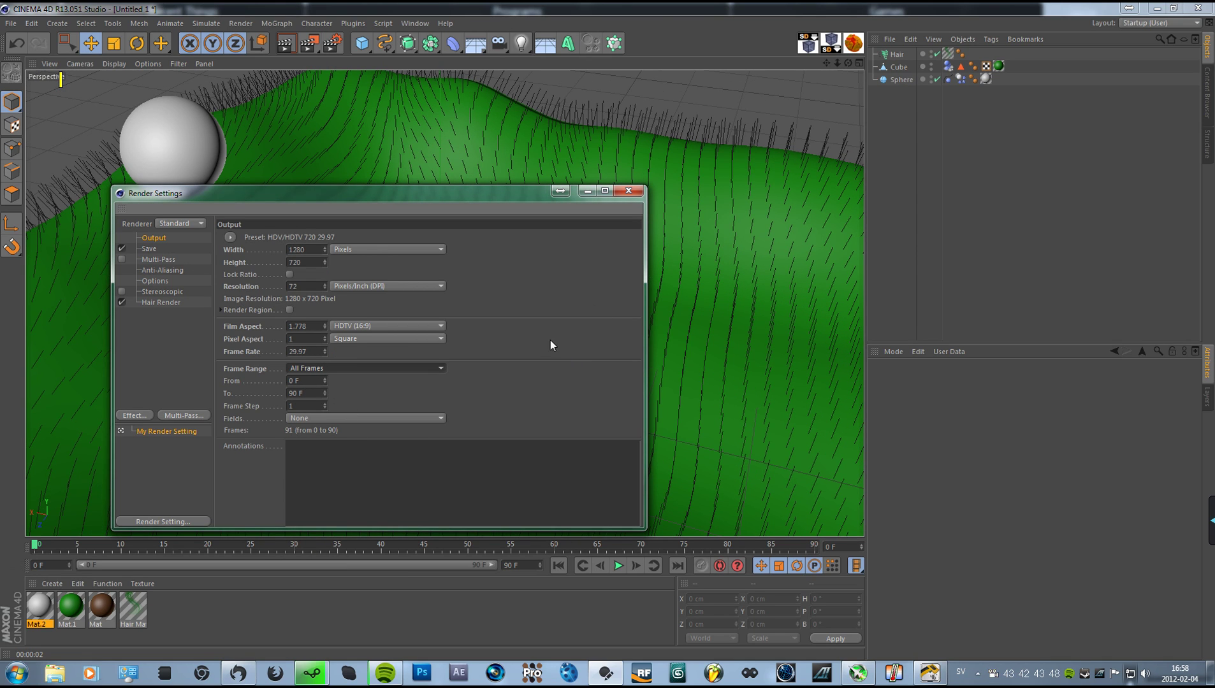
# Save the render output as a QuickTime Movie named Grass tut in the Videos folder.
pyautogui.click(162, 270)
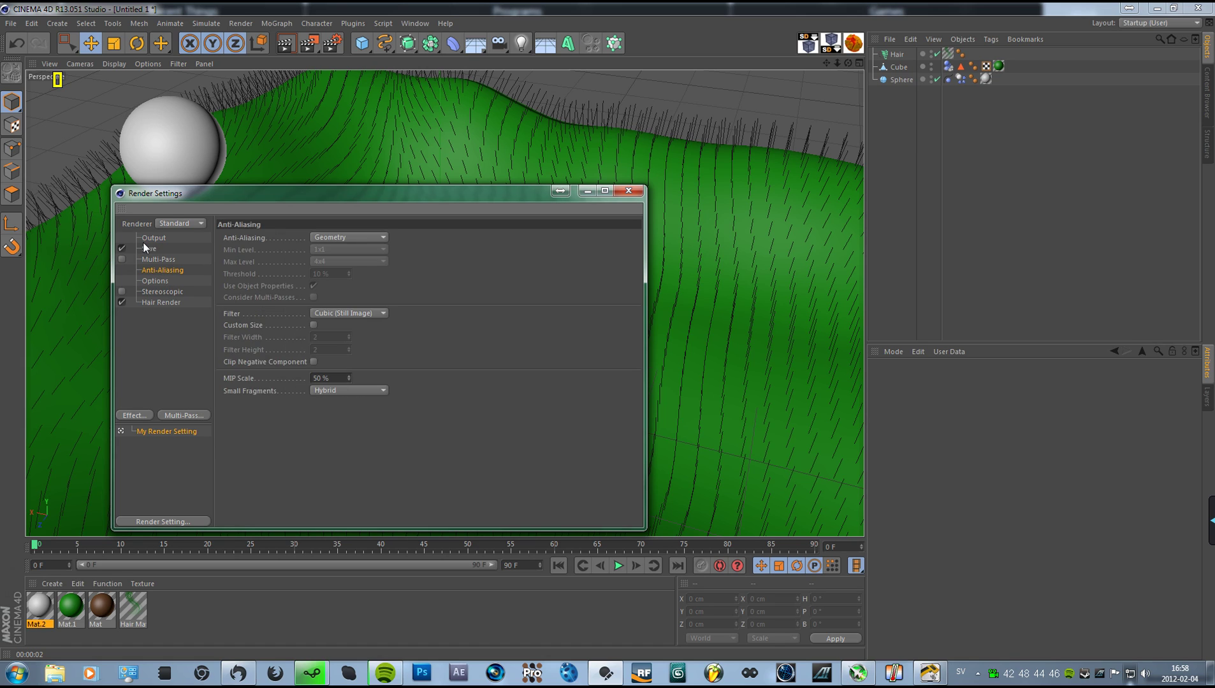
pyautogui.click(148, 249)
pyautogui.click(423, 272)
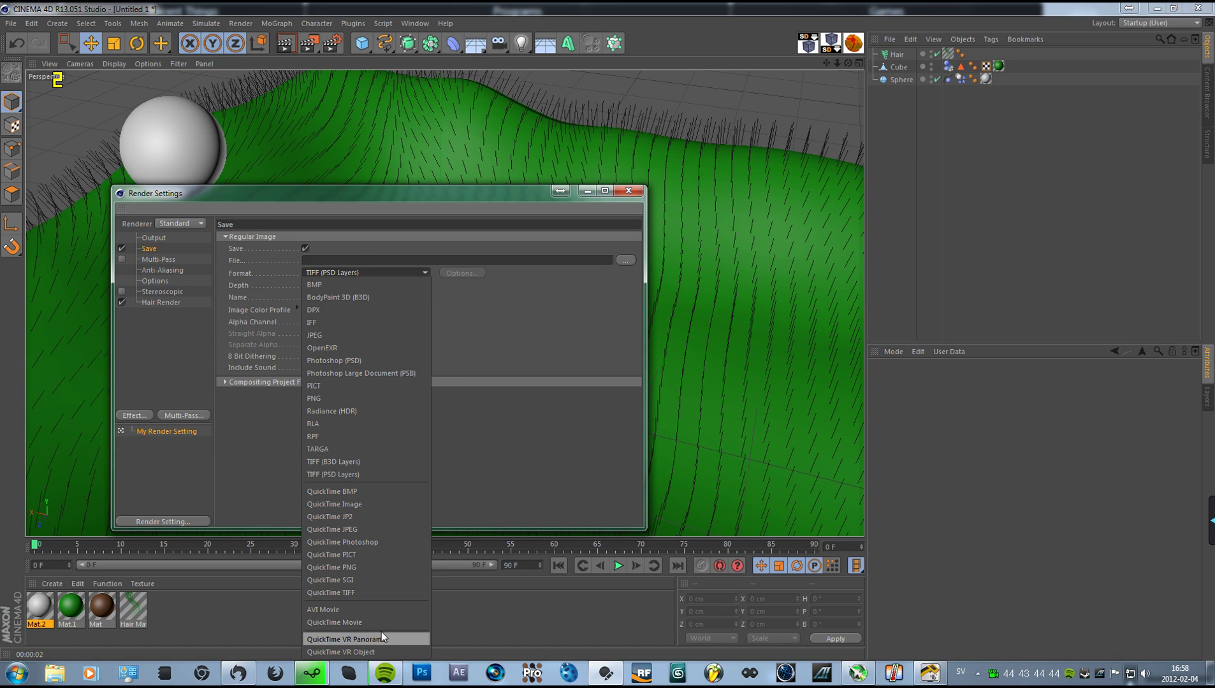
pyautogui.click(367, 621)
pyautogui.click(625, 260)
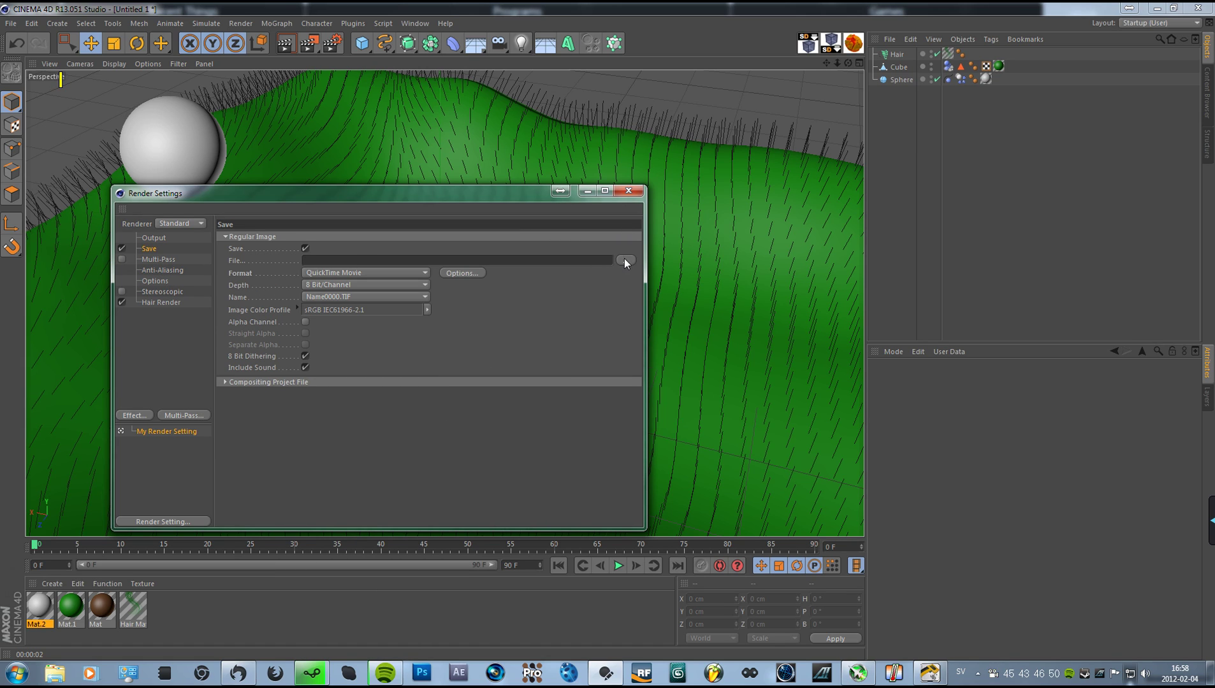
pyautogui.click(339, 233)
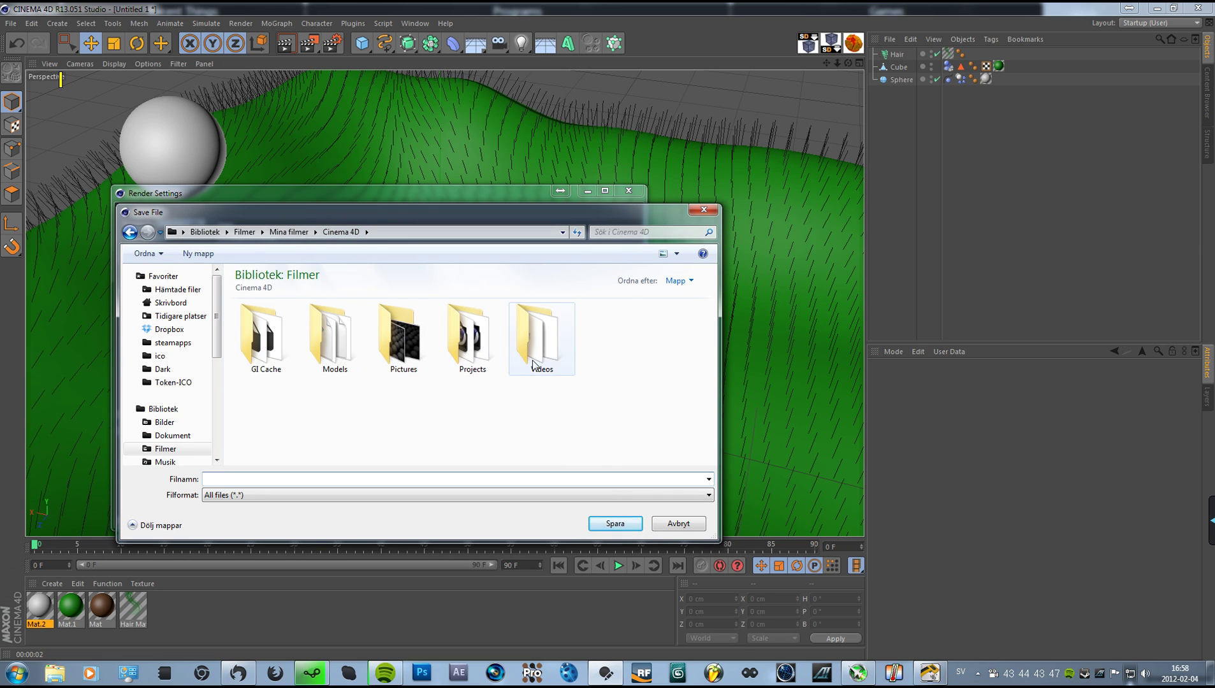
pyautogui.doubleClick(542, 338)
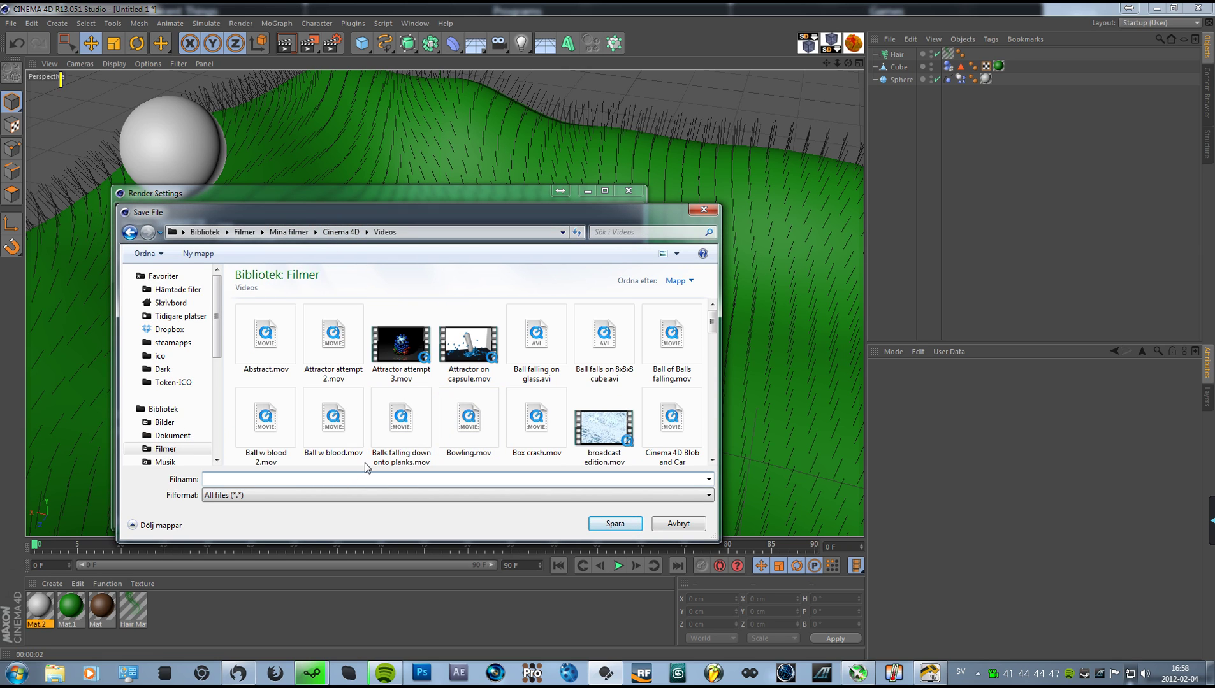
pyautogui.write('Gras')
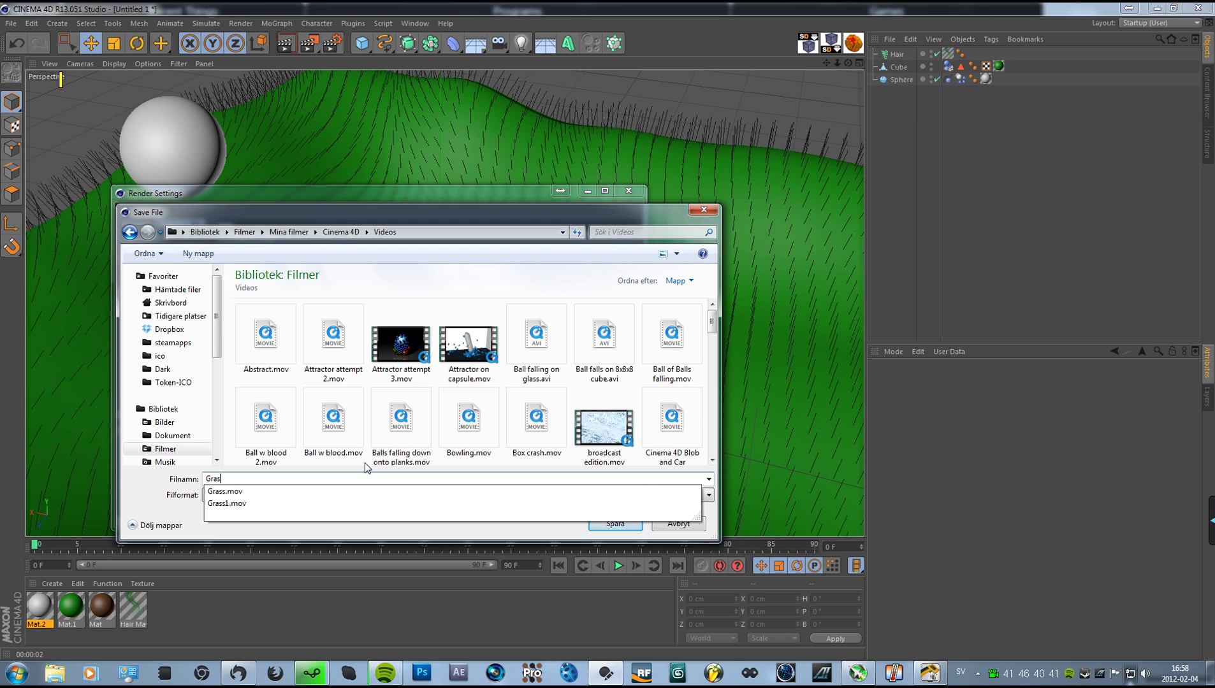
pyautogui.write('s tut')
pyautogui.press('Return')
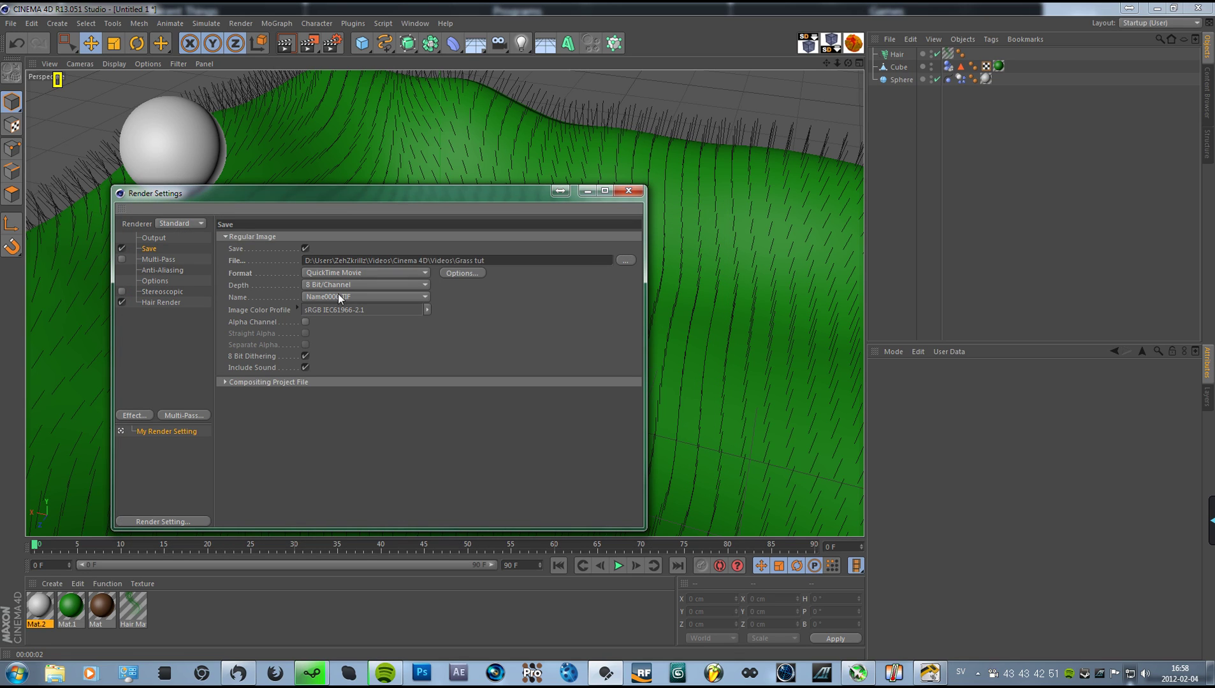
# Set anti-aliasing to Best, Max Level 2x2, Cubic (Still Image) filter, check Hair Render, and close.
pyautogui.click(162, 270)
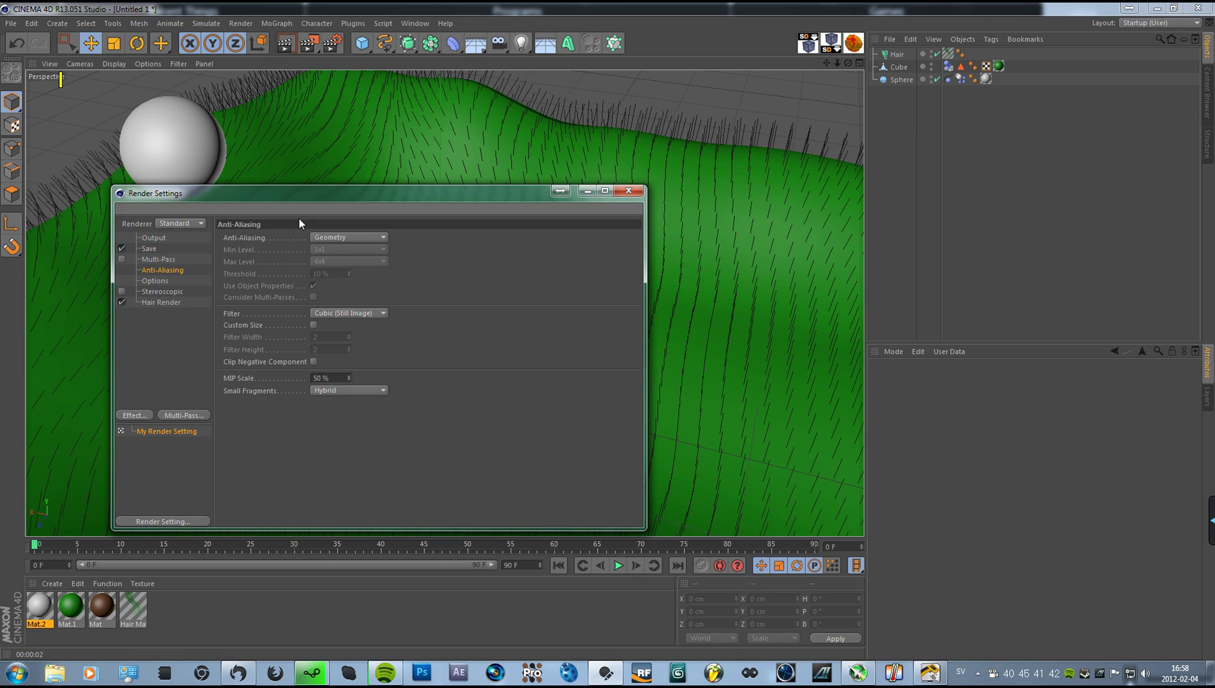
pyautogui.click(334, 237)
pyautogui.click(326, 272)
pyautogui.click(324, 260)
pyautogui.click(324, 285)
pyautogui.click(332, 313)
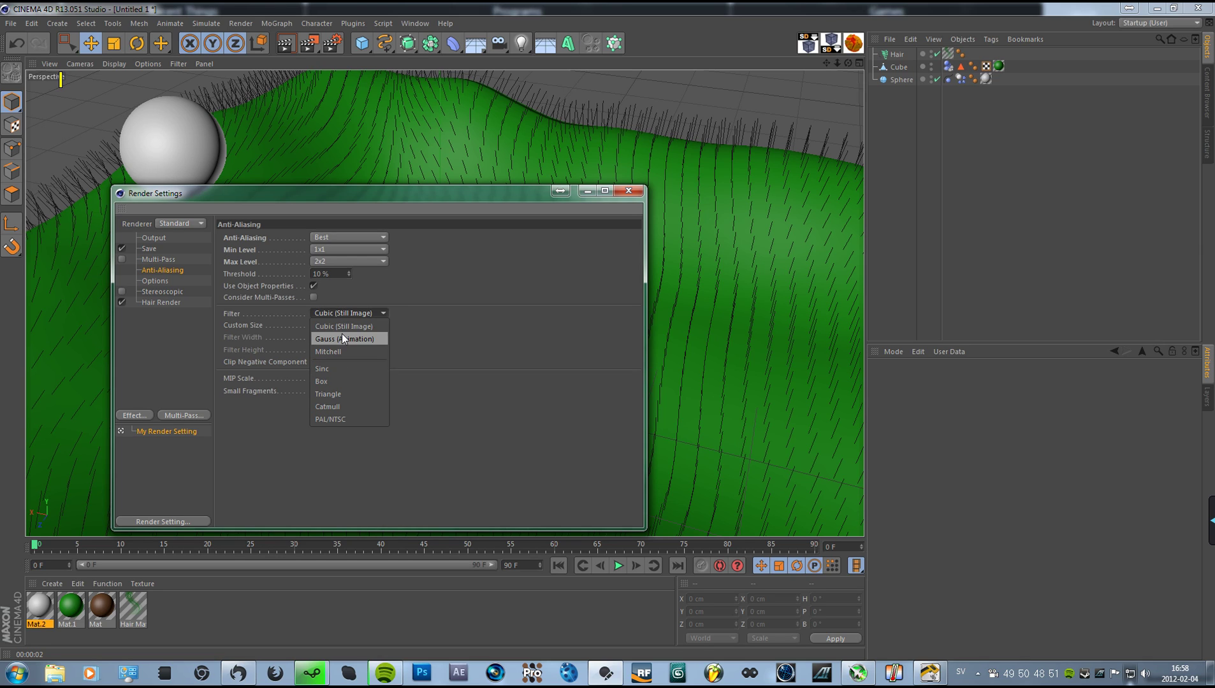
pyautogui.click(343, 326)
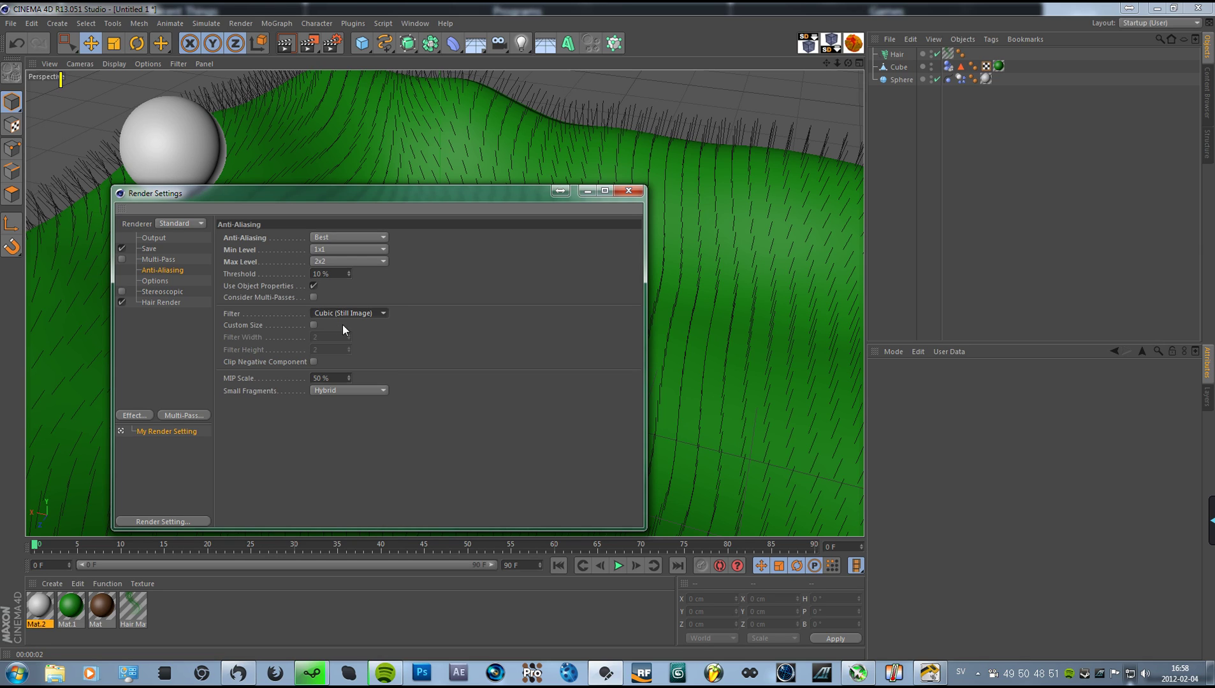
pyautogui.click(166, 301)
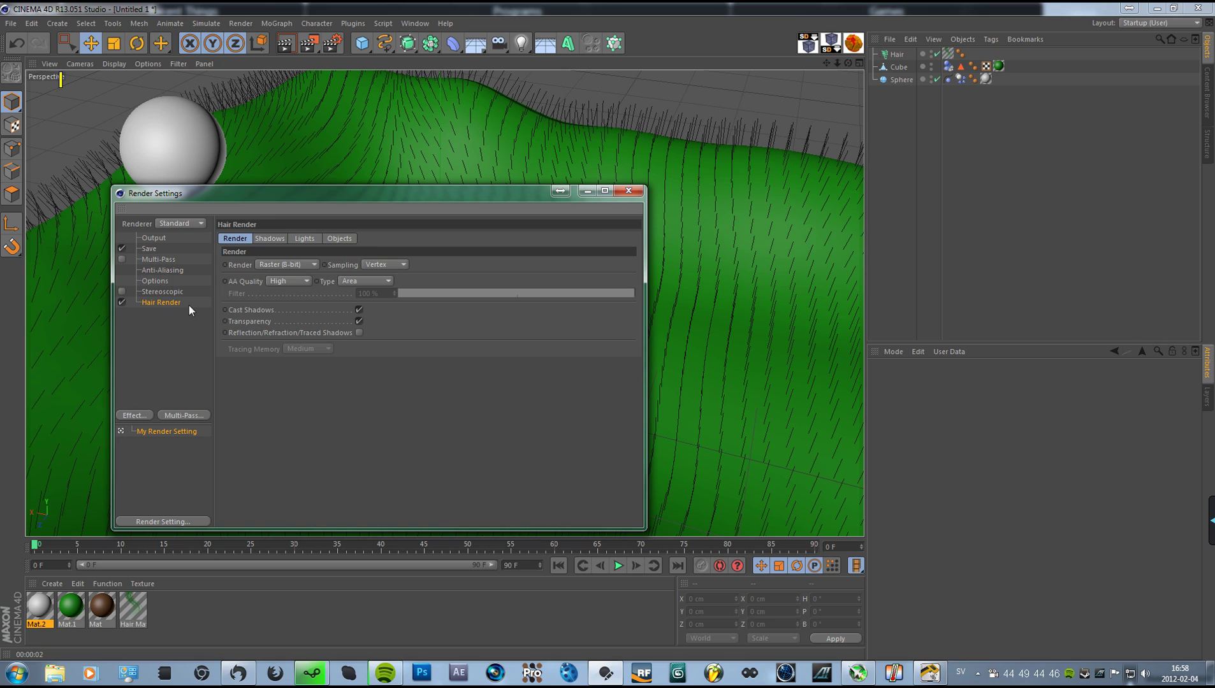
pyautogui.click(628, 191)
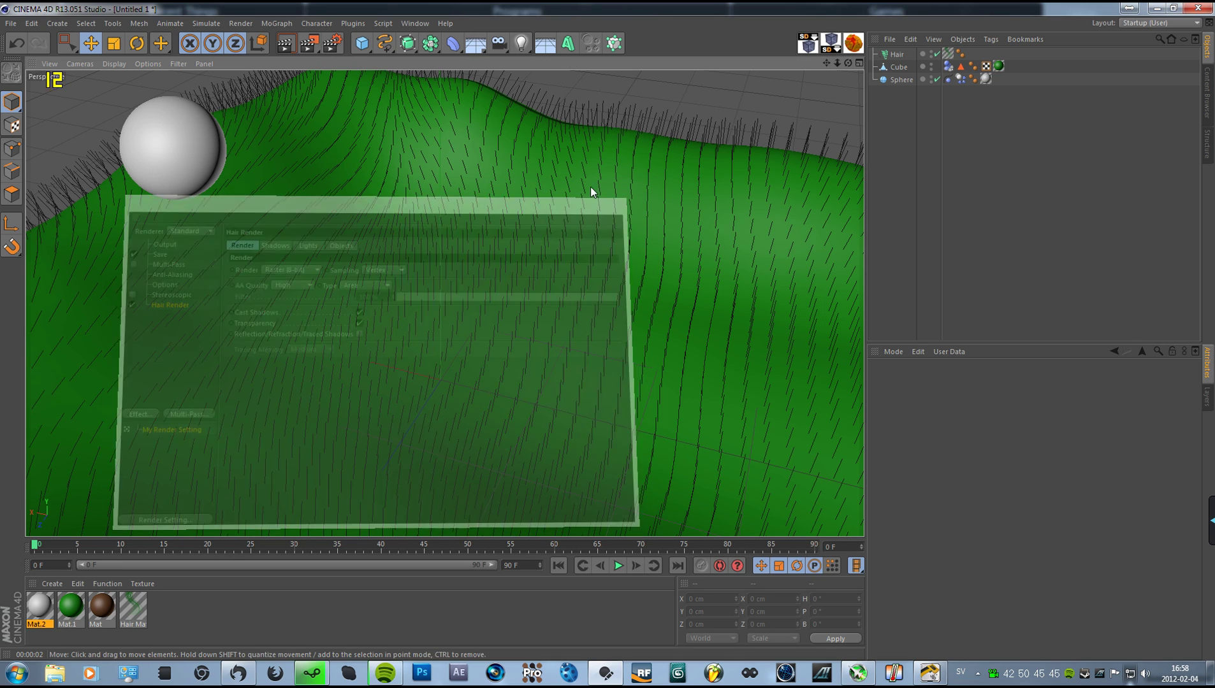
# Start and abort a test render, then open Hair Mat's Color channel.
pyautogui.click(310, 43)
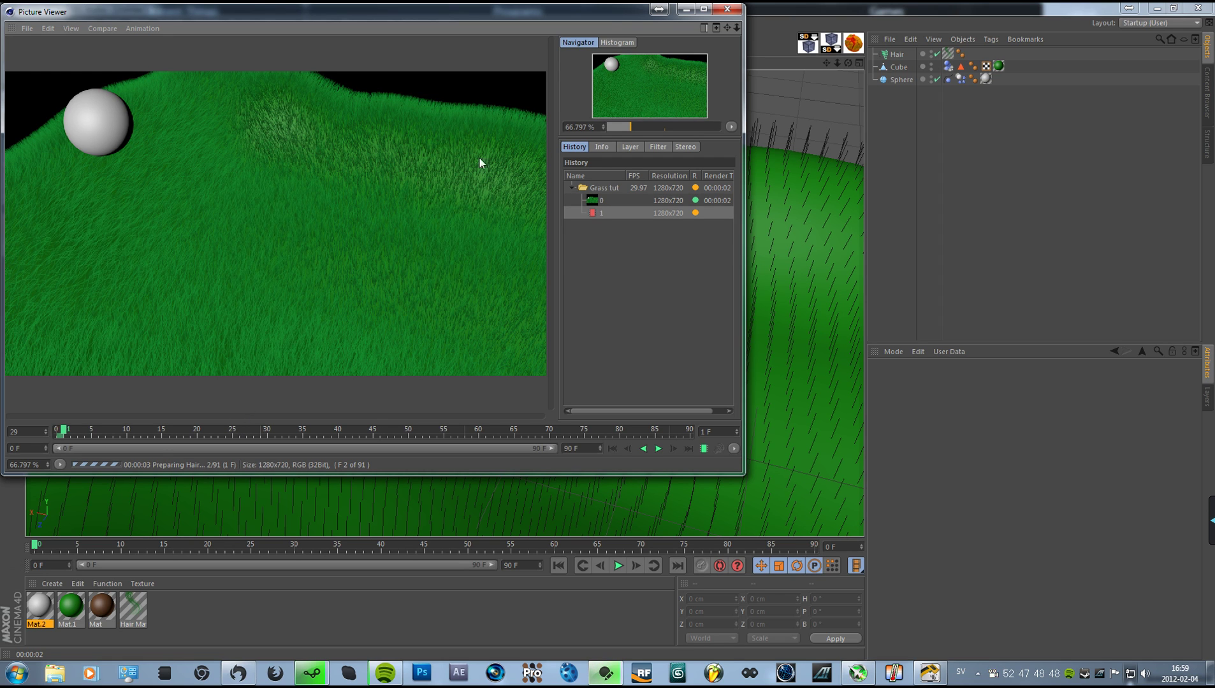
pyautogui.click(728, 9)
pyautogui.click(621, 380)
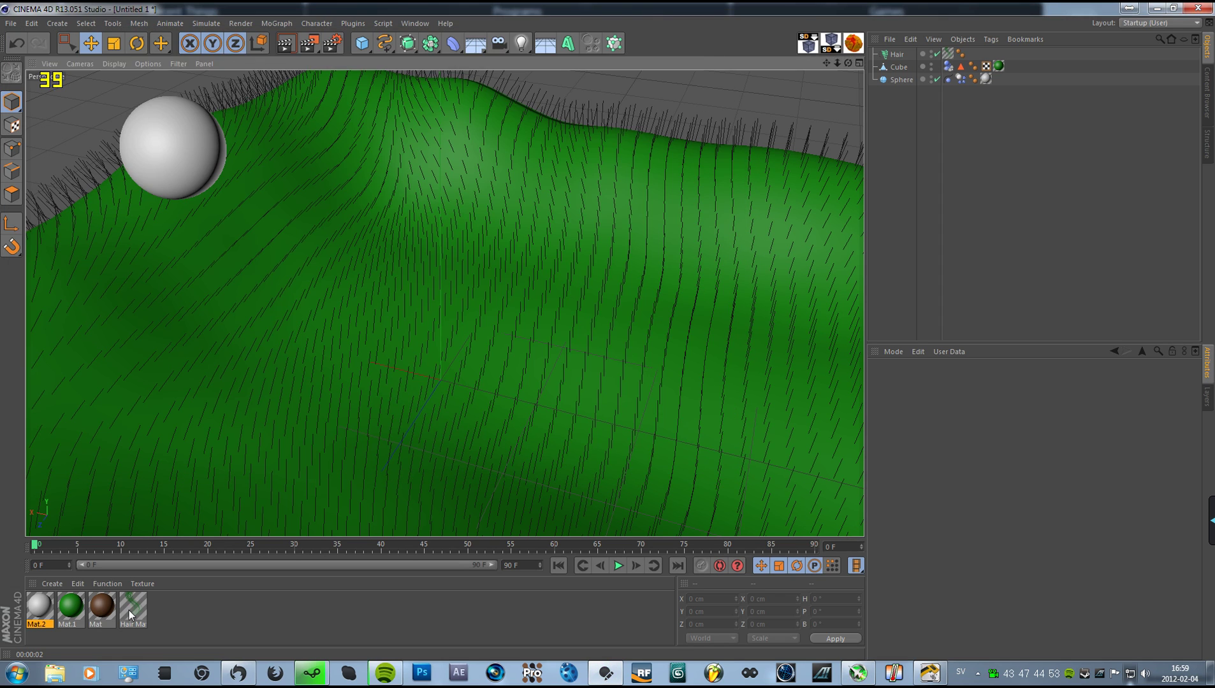
pyautogui.doubleClick(131, 610)
pyautogui.click(213, 223)
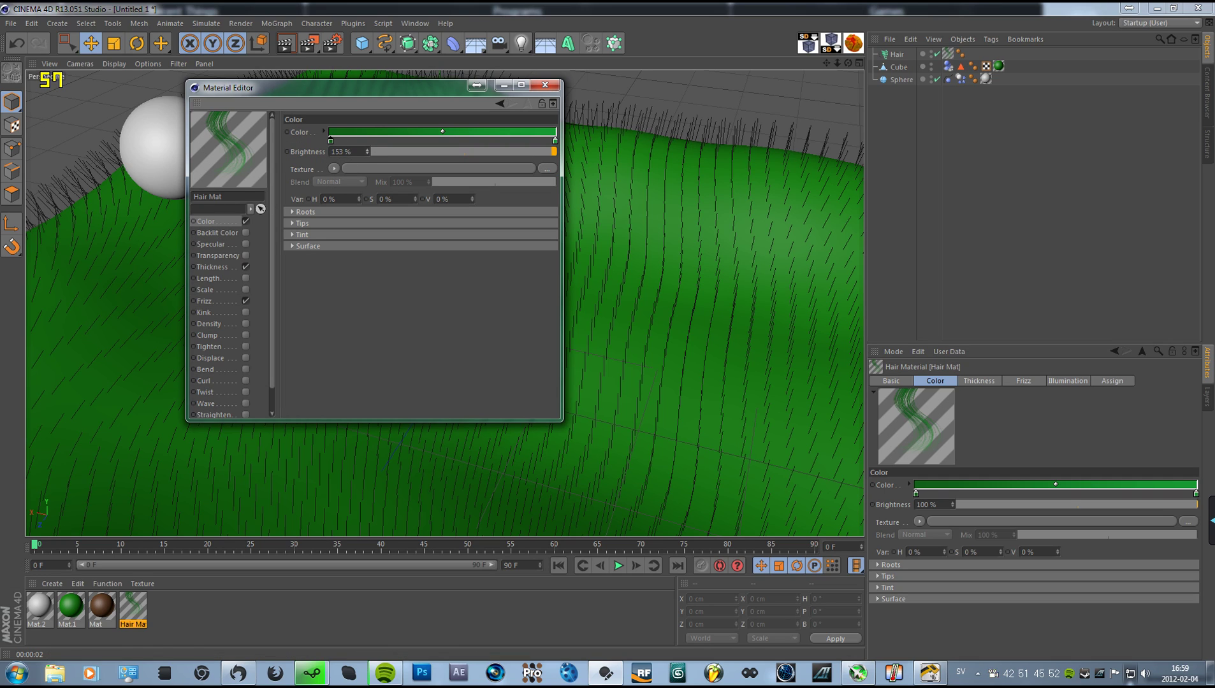
# Set Hair Mat brightness to 155%, make the gradient's end green more saturated and brighter, previewing in Render View.
pyautogui.moveTo(367, 152); pyautogui.dragTo(367, 151)
pyautogui.click(285, 45)
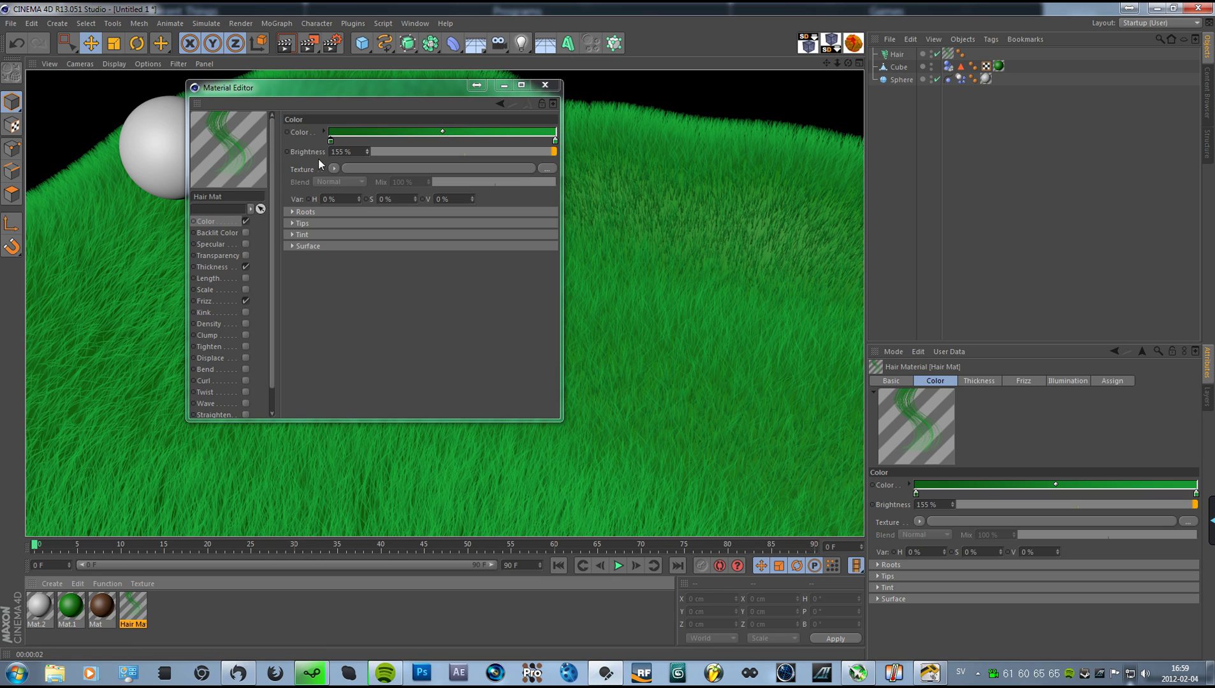
pyautogui.doubleClick(554, 142)
pyautogui.moveTo(559, 124); pyautogui.dragTo(571, 117)
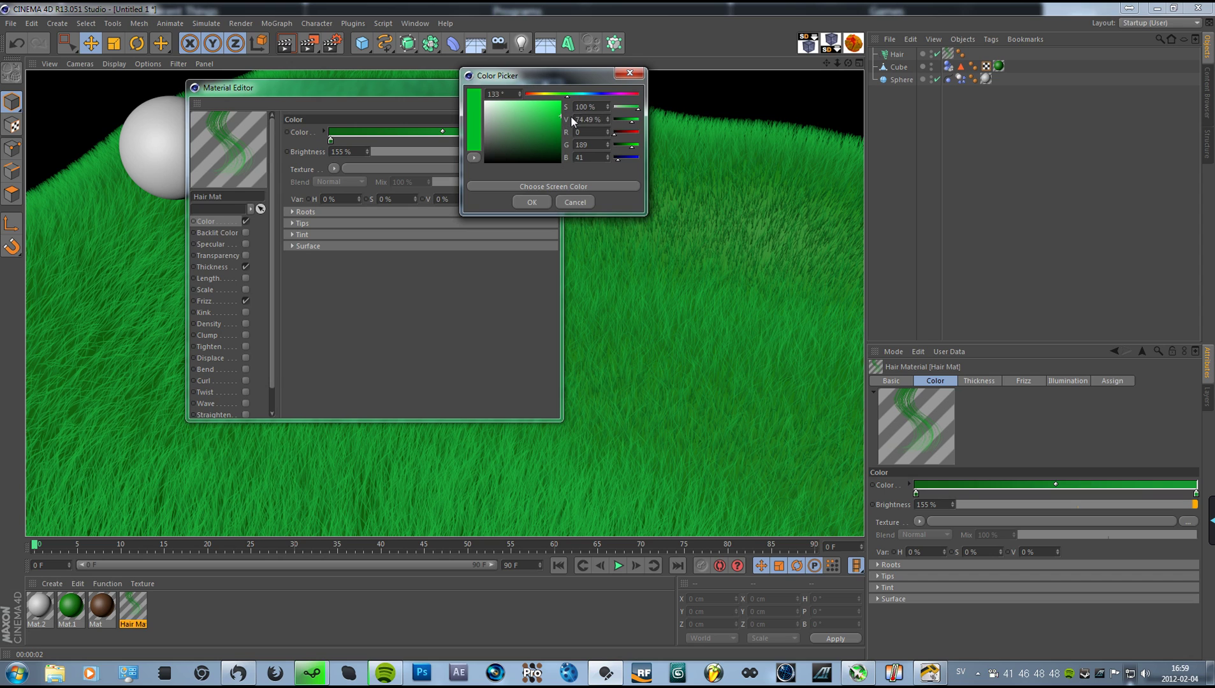
pyautogui.click(532, 202)
pyautogui.click(555, 88)
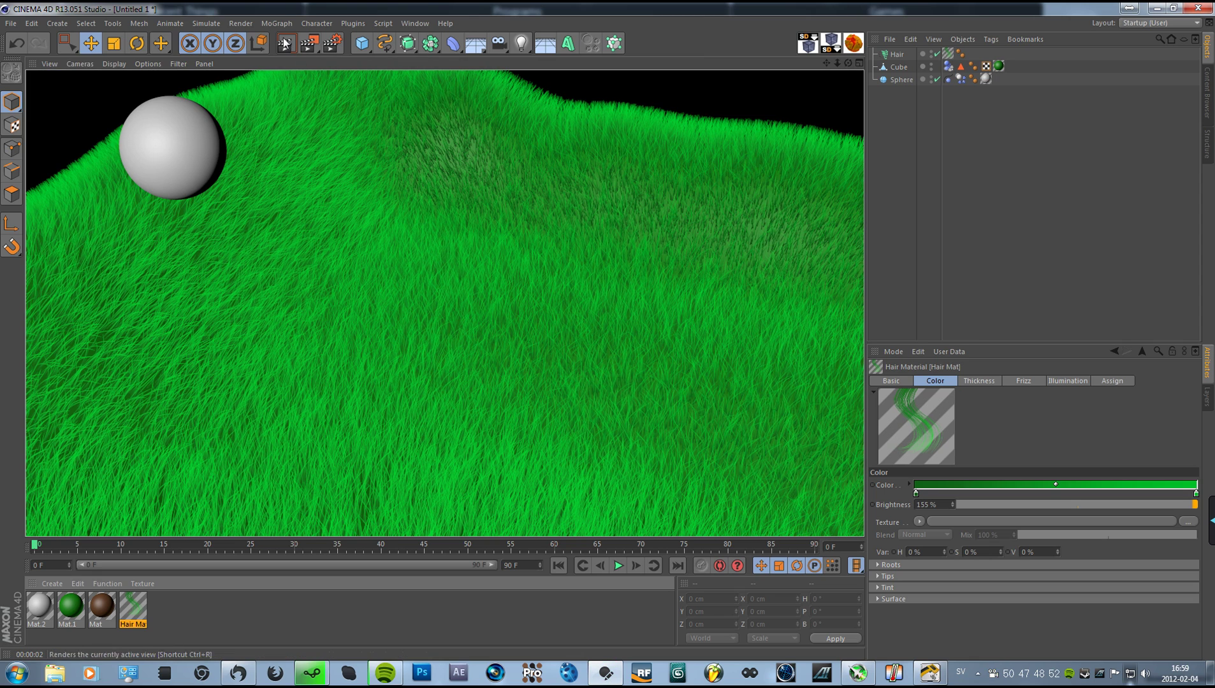
# Render with Shift+R overwriting Grass tut, then rewind, maximize the Picture Viewer and play it.
pyautogui.hotkey('shift', 'r')
pyautogui.click(570, 381)
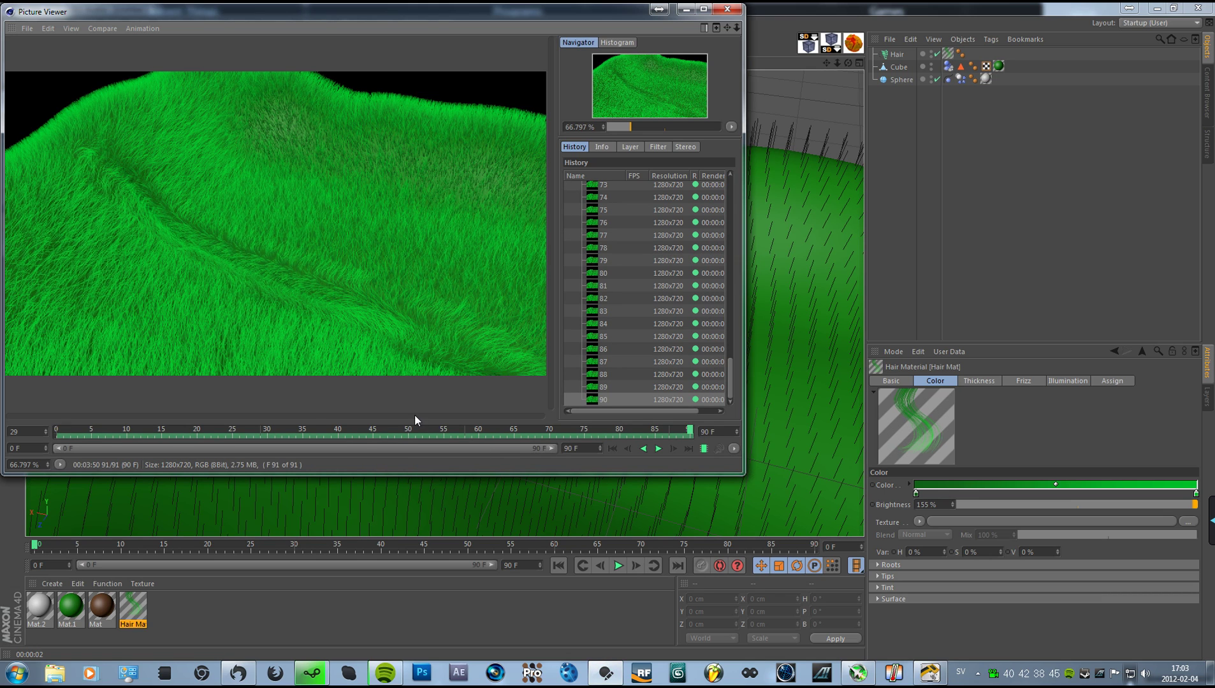
pyautogui.moveTo(574, 431); pyautogui.dragTo(55, 435)
pyautogui.moveTo(345, 5)
pyautogui.mouseDown()
pyautogui.moveTo(345, 18)
pyautogui.moveTo(340, 7)
pyautogui.mouseUp()
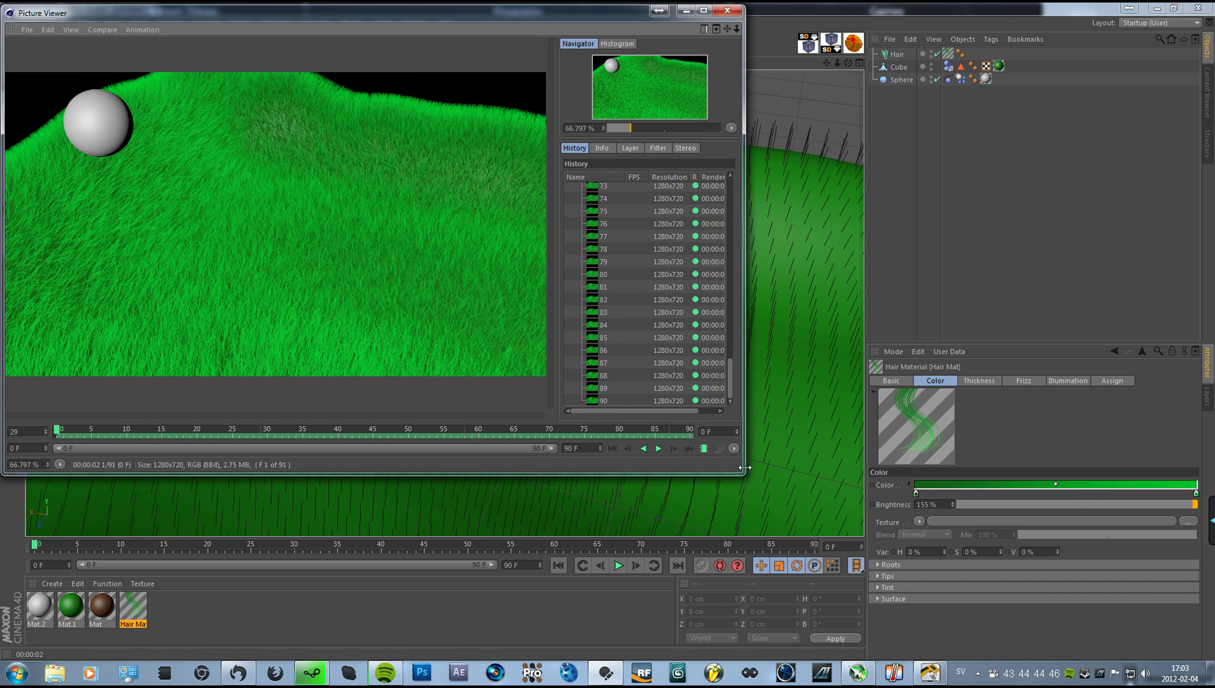
pyautogui.moveTo(744, 475); pyautogui.dragTo(1208, 656)
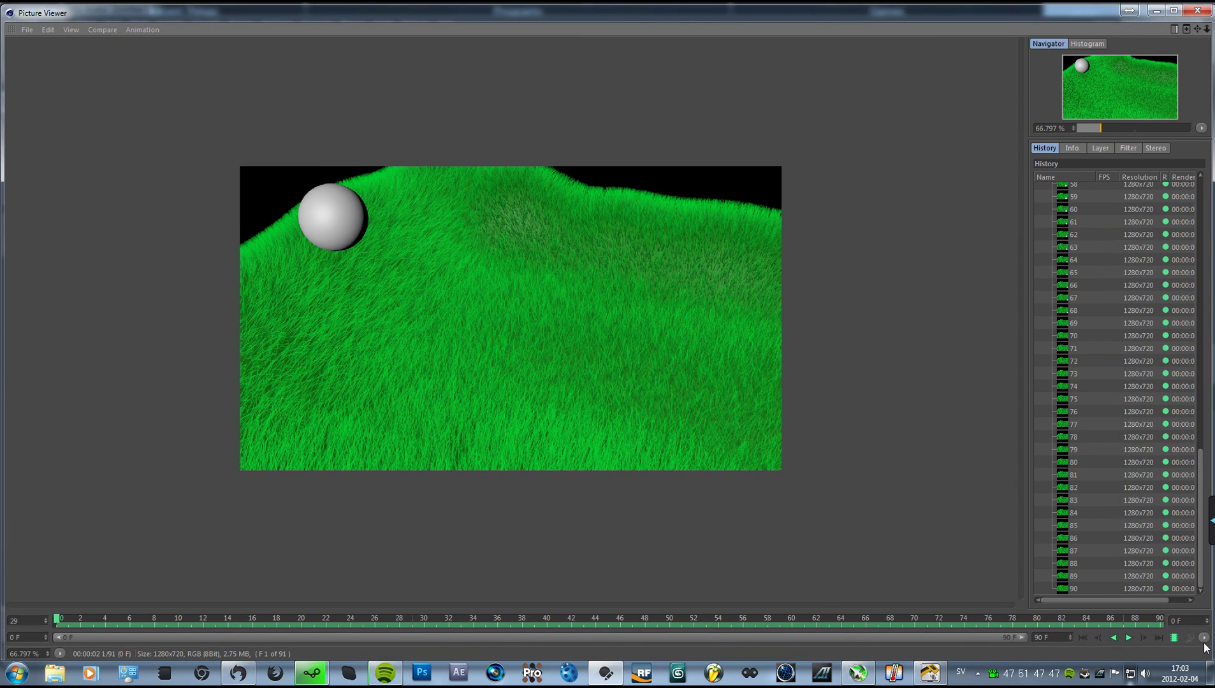
pyautogui.press('space')
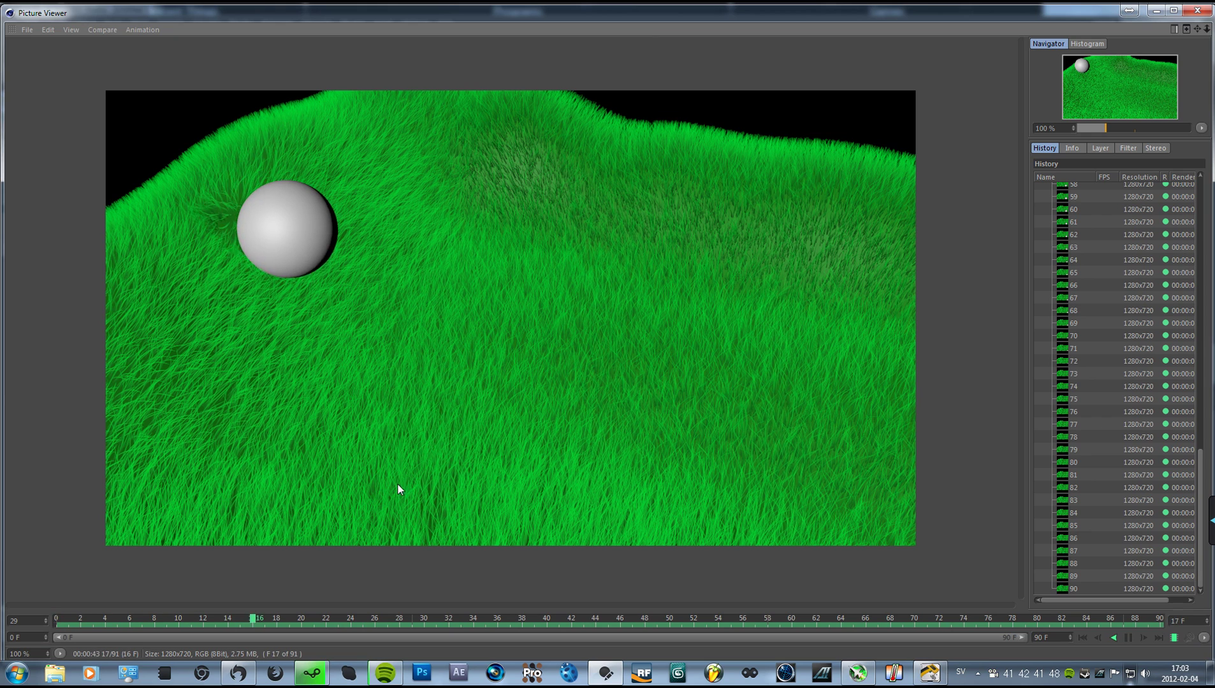